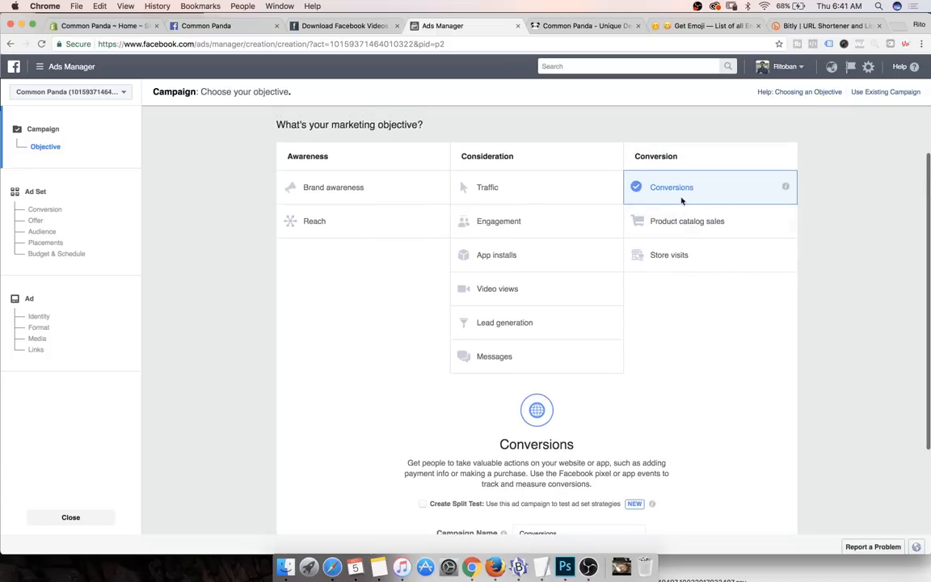
# Step: Name the conversions campaign "[Conversions] - SharkBed - US - FB Feeds - 1", checking the product name in the page's scheduled posts
pyautogui.scroll(-4, 681, 194)
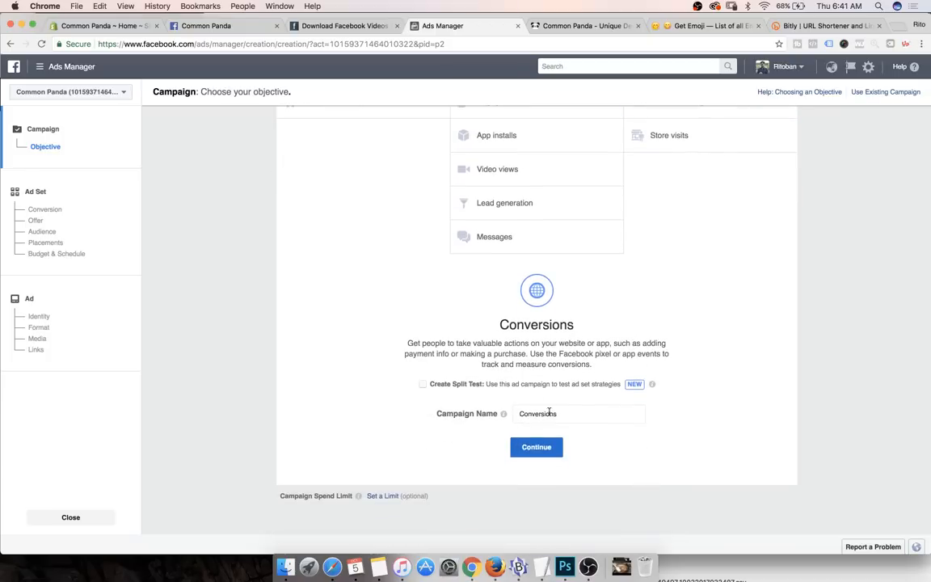
pyautogui.click(520, 413)
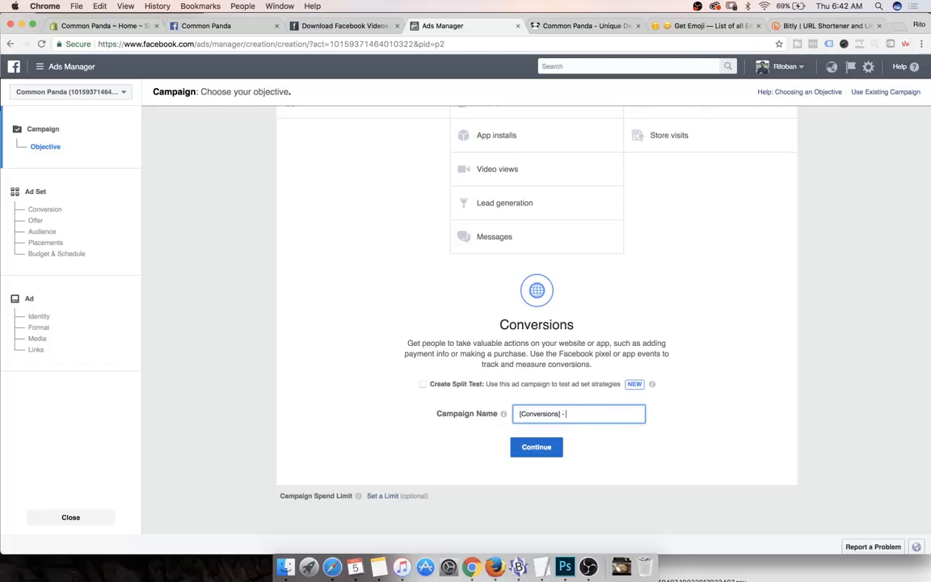
pyautogui.click(194, 26)
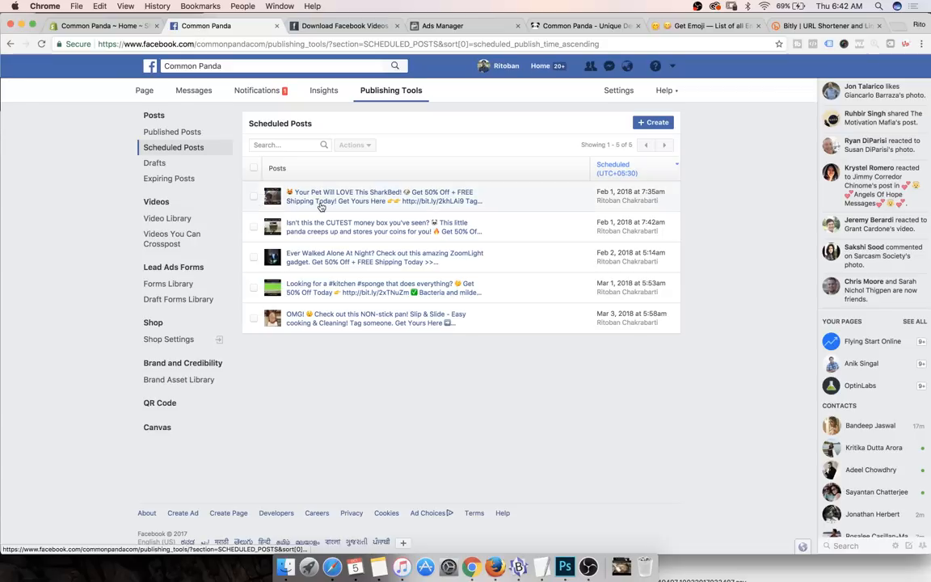
pyautogui.click(445, 27)
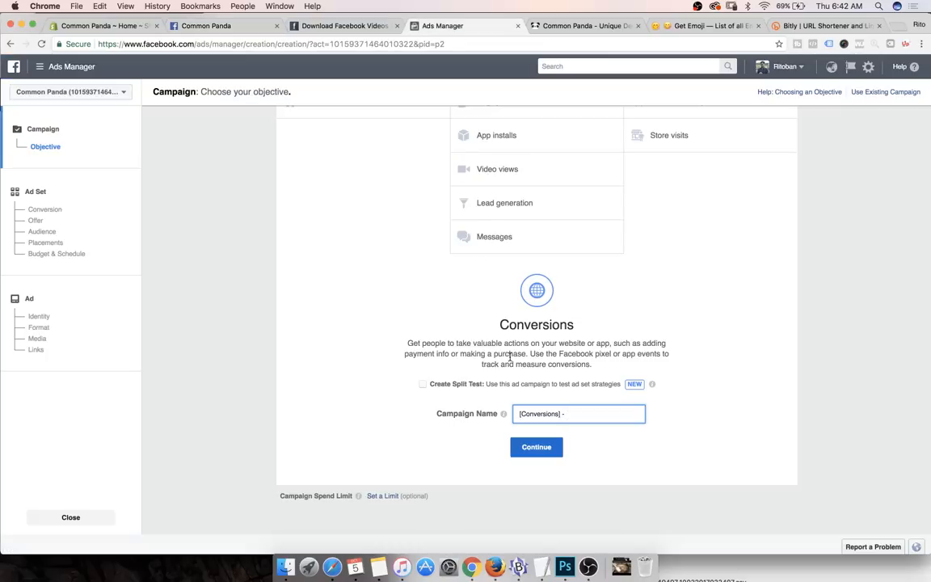
pyautogui.write('SharkBed - US - FB F')
pyautogui.write('eeds - 1')
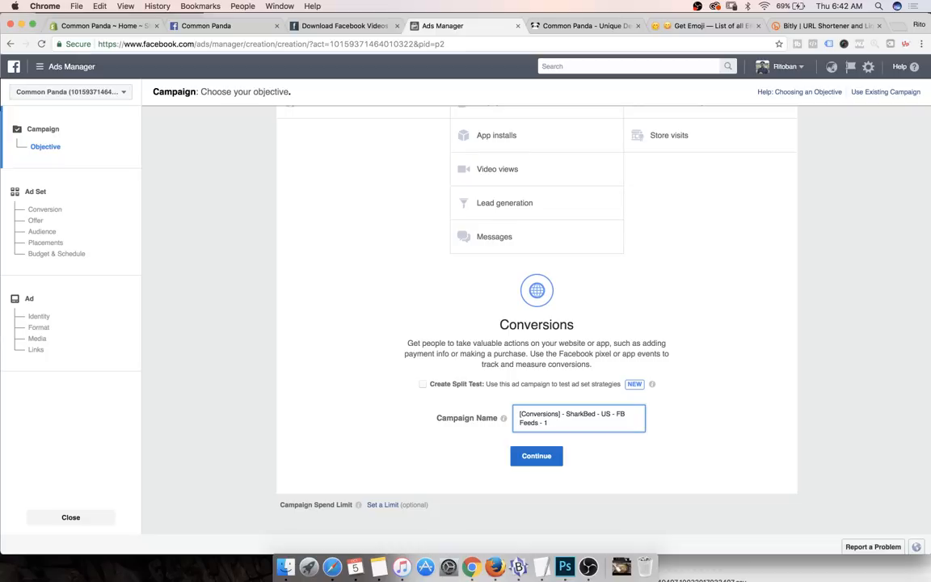
# Step: Copy the campaign name, continue to the ad set setup and reuse it as the ad set name
pyautogui.press('super+a')
pyautogui.press('super+c')
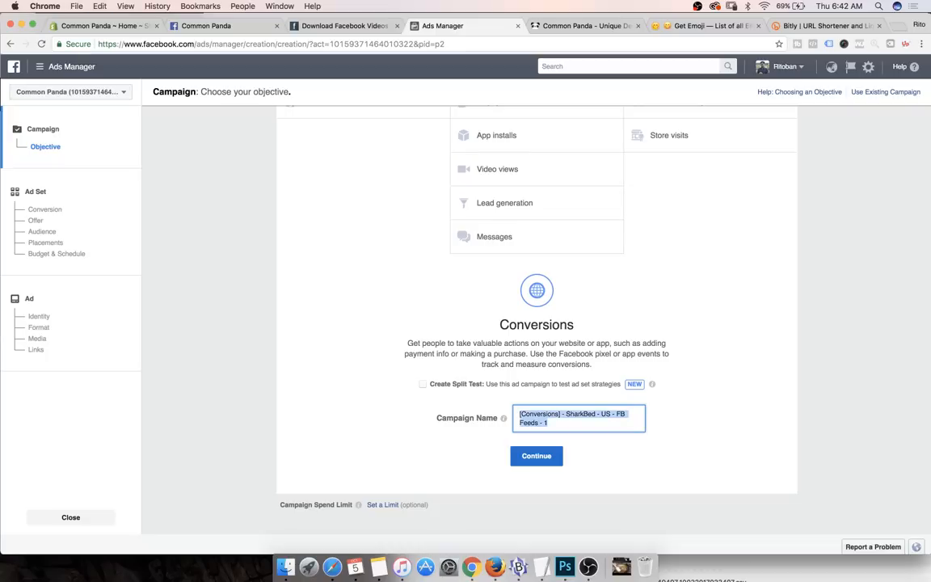
pyautogui.click(536, 456)
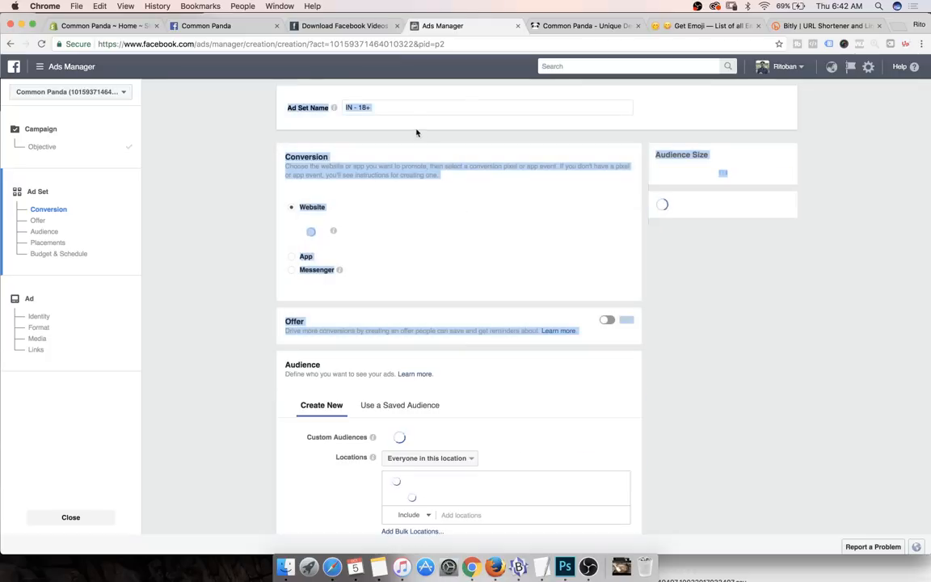
pyautogui.click(405, 106)
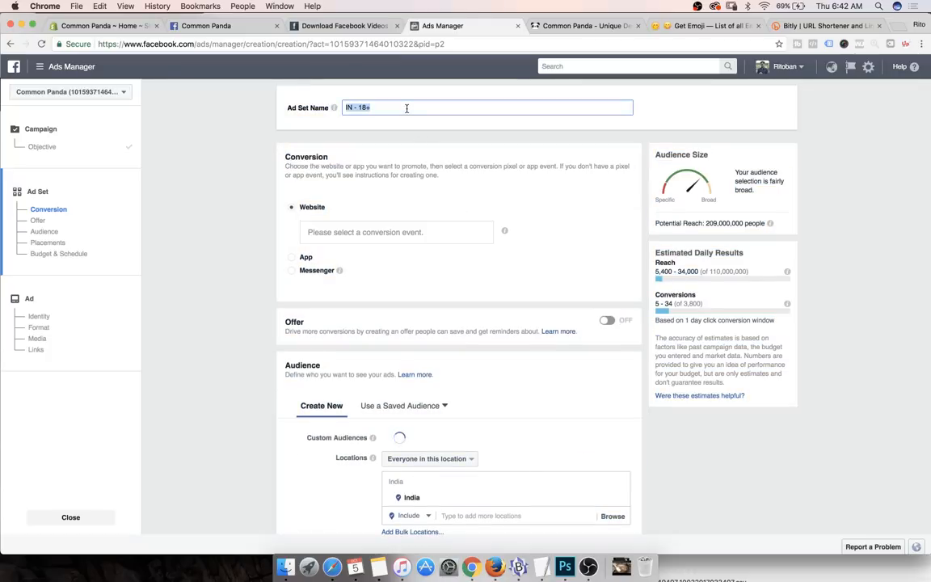
pyautogui.press('super+v')
pyautogui.moveTo(499, 106); pyautogui.dragTo(299, 100)
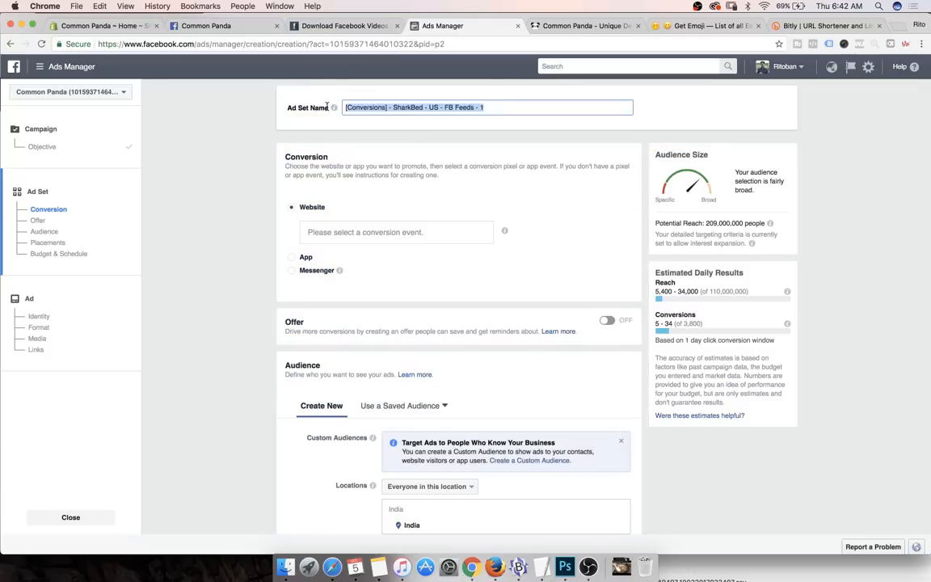
pyautogui.scroll(-1, 279, 179)
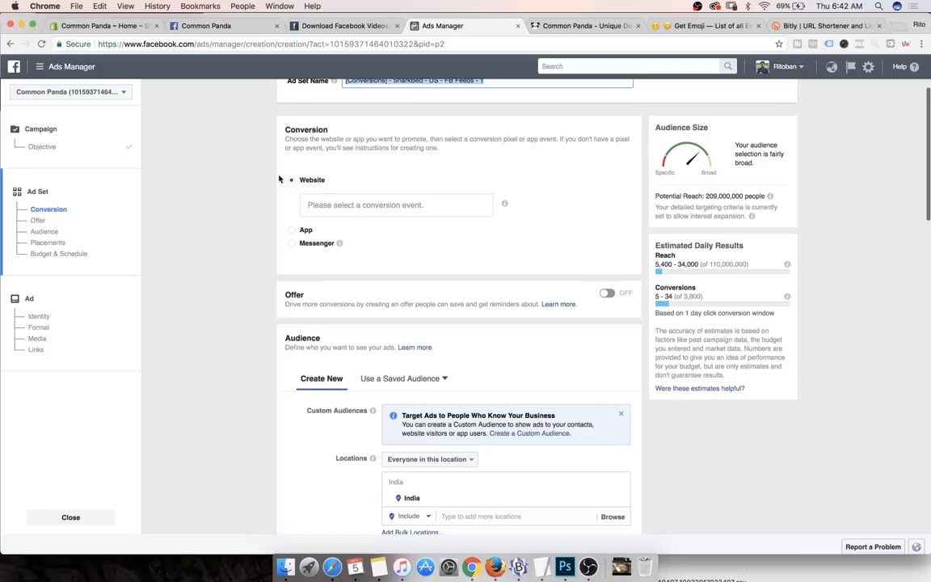
pyautogui.click(344, 205)
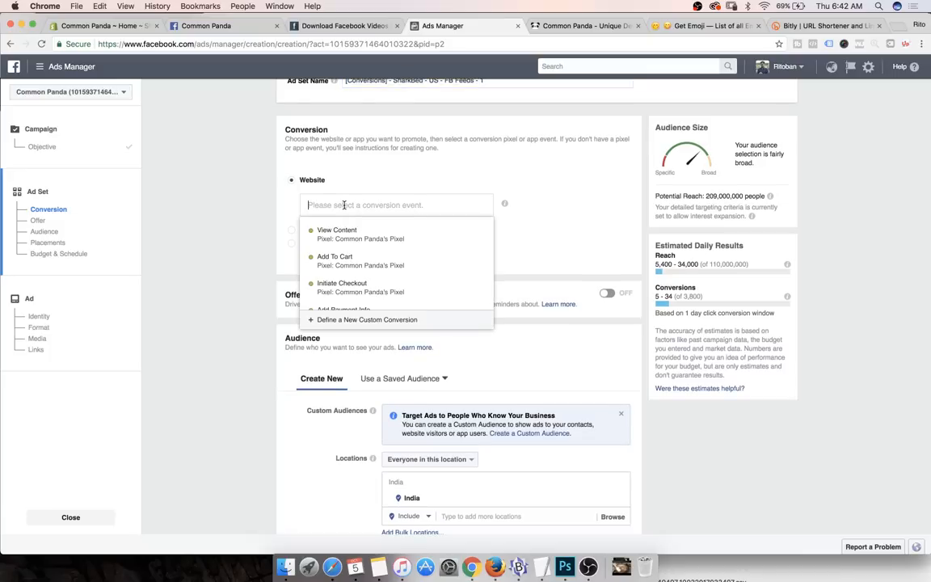
pyautogui.scroll(-1, 344, 256)
pyautogui.scroll(-1, 344, 258)
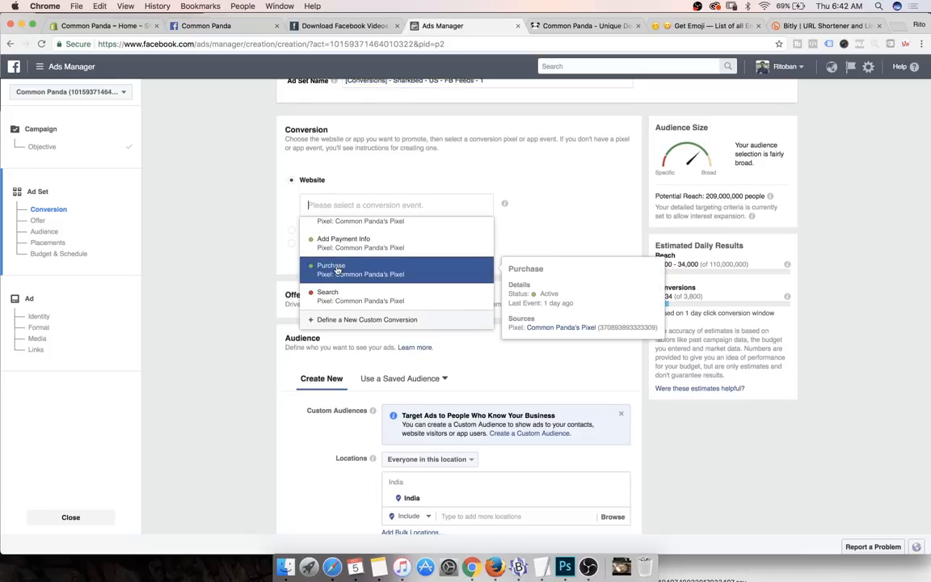
pyautogui.click(338, 269)
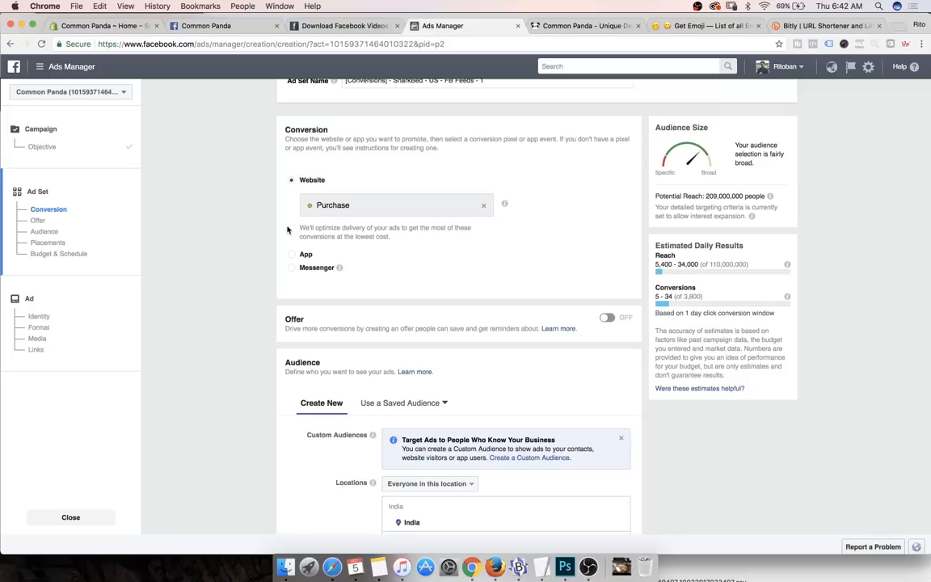
# Step: Replace India with United States as the audience's targeted location
pyautogui.scroll(-3, 287, 230)
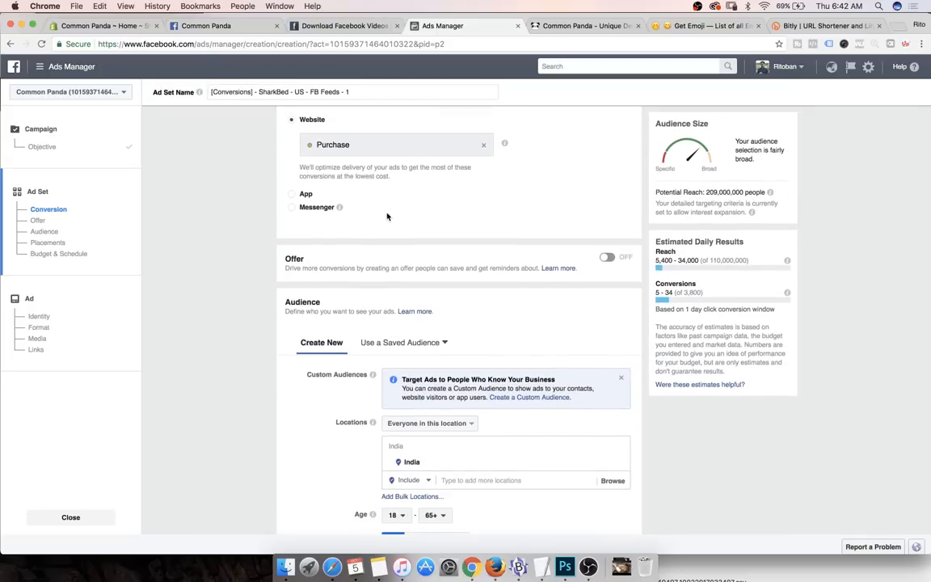
pyautogui.scroll(-2, 396, 220)
pyautogui.scroll(-1, 396, 220)
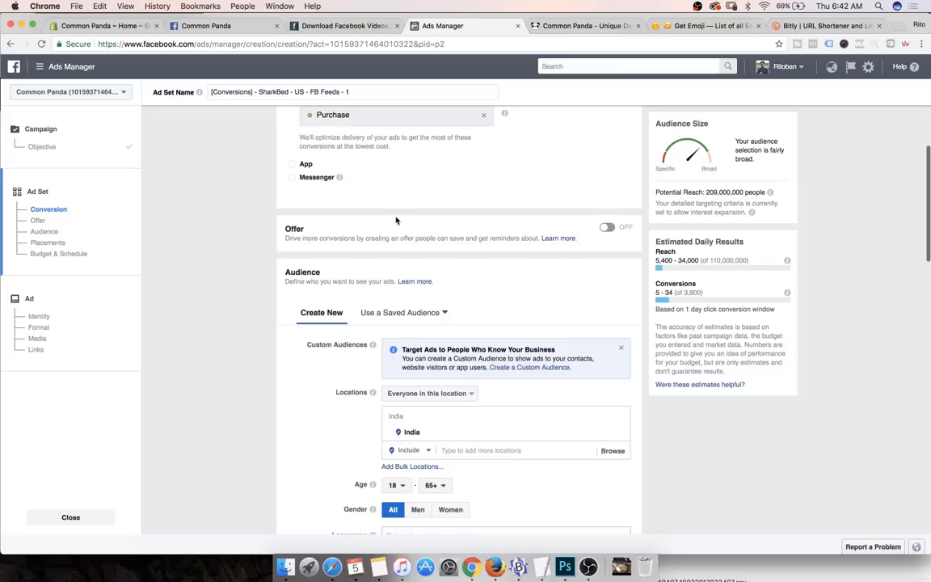
pyautogui.scroll(-7, 396, 220)
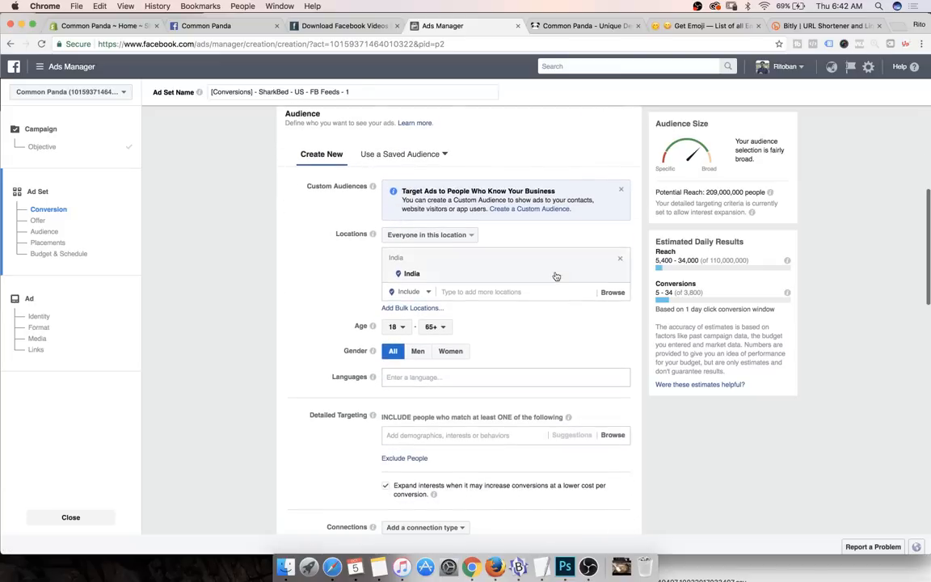
pyautogui.click(618, 275)
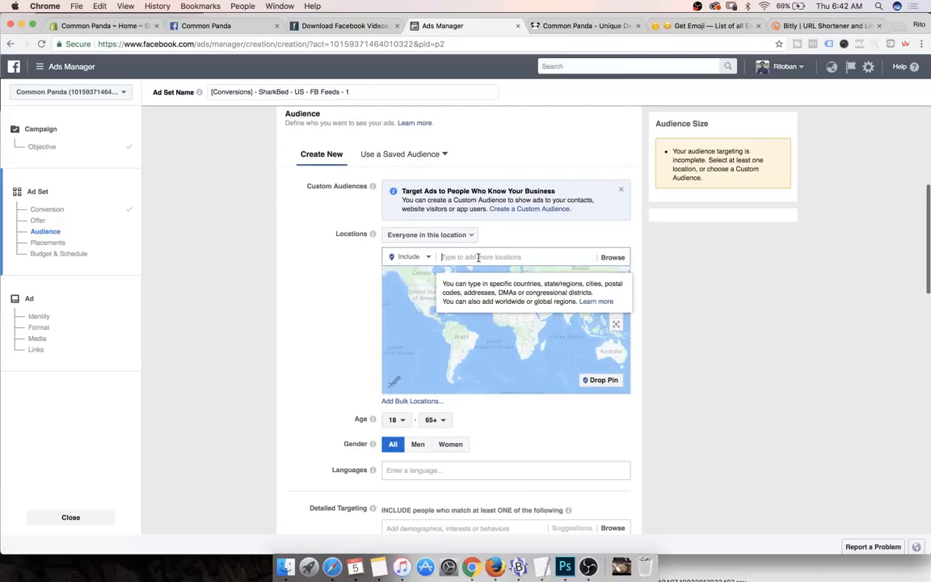
pyautogui.write('UNITED')
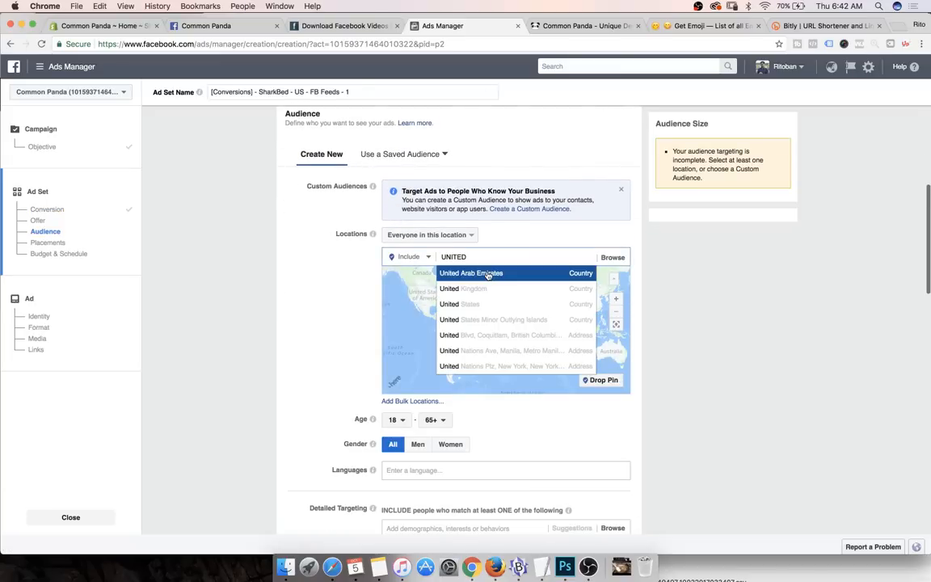
pyautogui.click(480, 303)
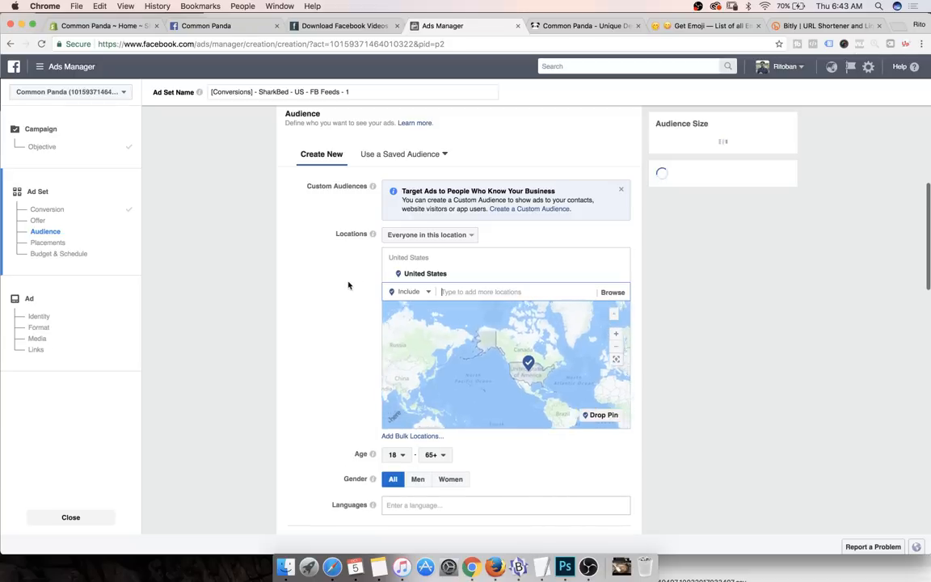
# Step: Turn off the expansion of interests for lower-cost conversions in the audience's detailed targeting
pyautogui.scroll(-5, 343, 283)
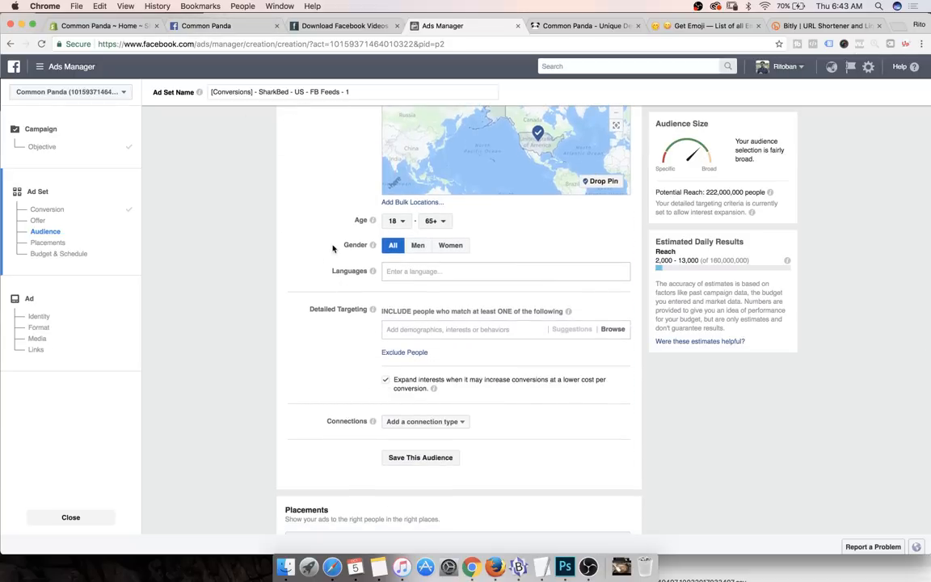
pyautogui.scroll(-1, 386, 236)
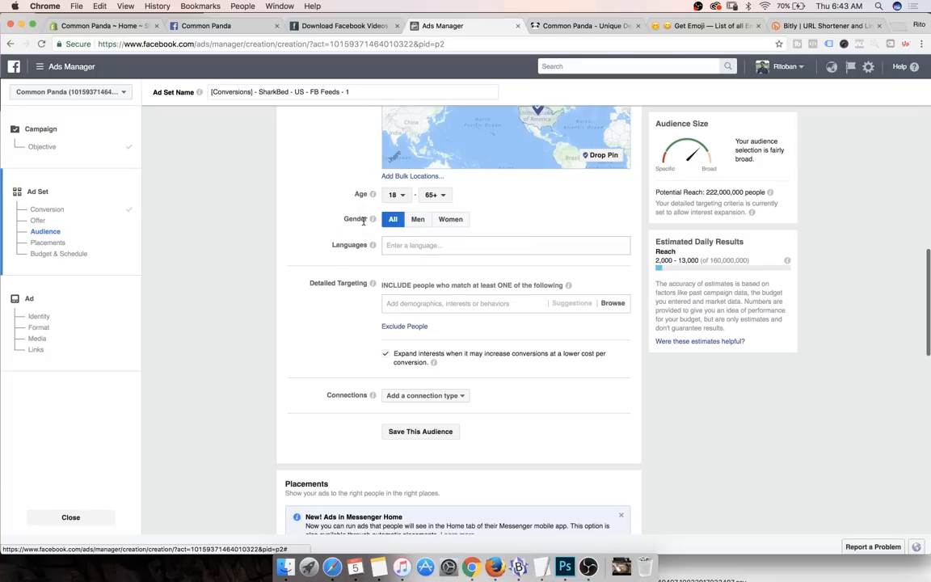
pyautogui.scroll(-3, 319, 243)
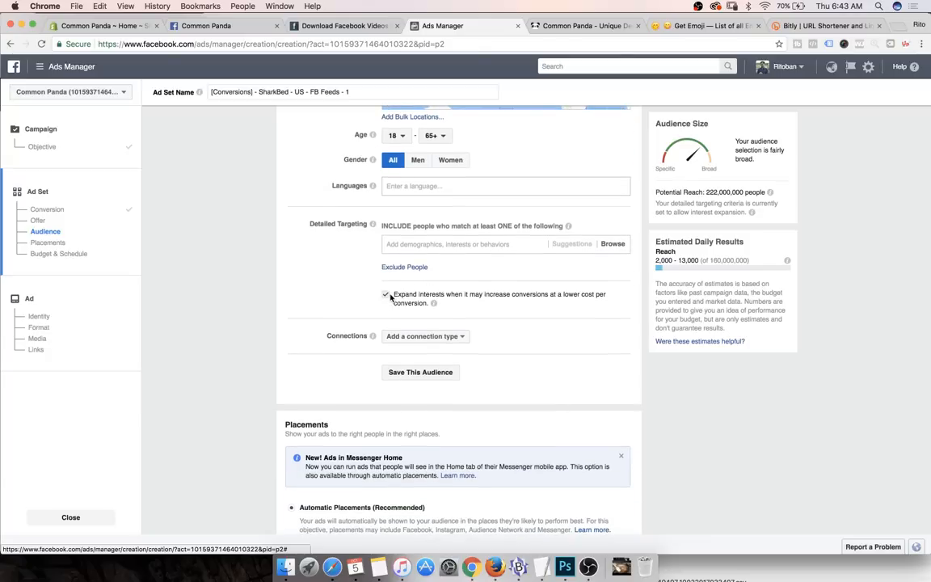
pyautogui.click(387, 295)
pyautogui.click(429, 245)
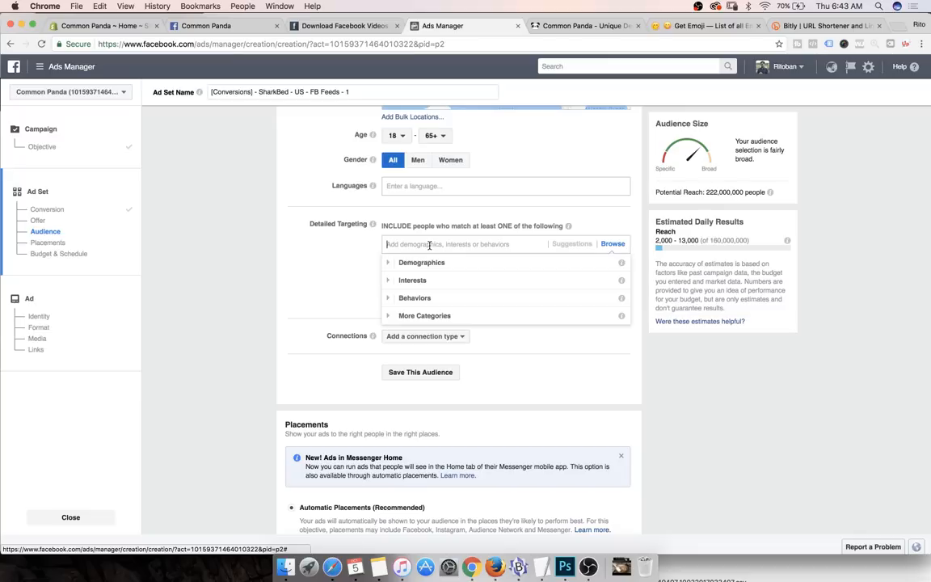
pyautogui.click(329, 237)
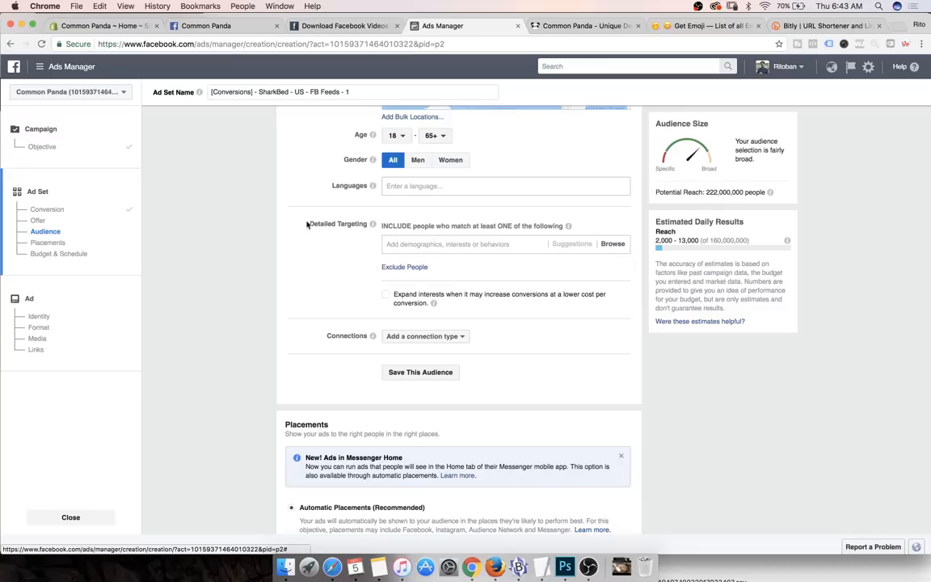
pyautogui.moveTo(309, 223); pyautogui.dragTo(367, 226)
# Step: Switch to Edit Placements and exclude Instagram, Audience Network, Messenger, Instant Articles and Right Column, keeping only Facebook Feeds
pyautogui.scroll(-6, 327, 268)
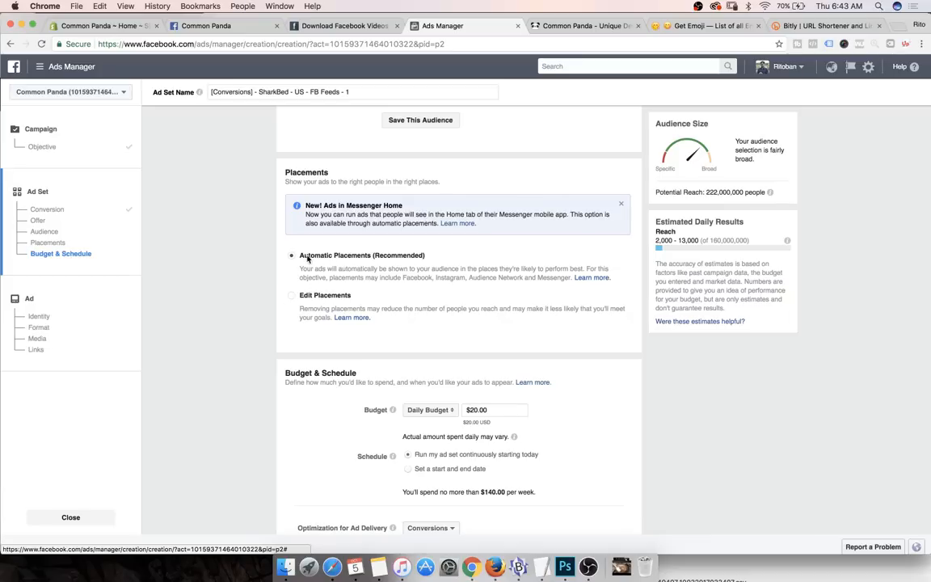
pyautogui.click(292, 298)
pyautogui.scroll(-4, 294, 301)
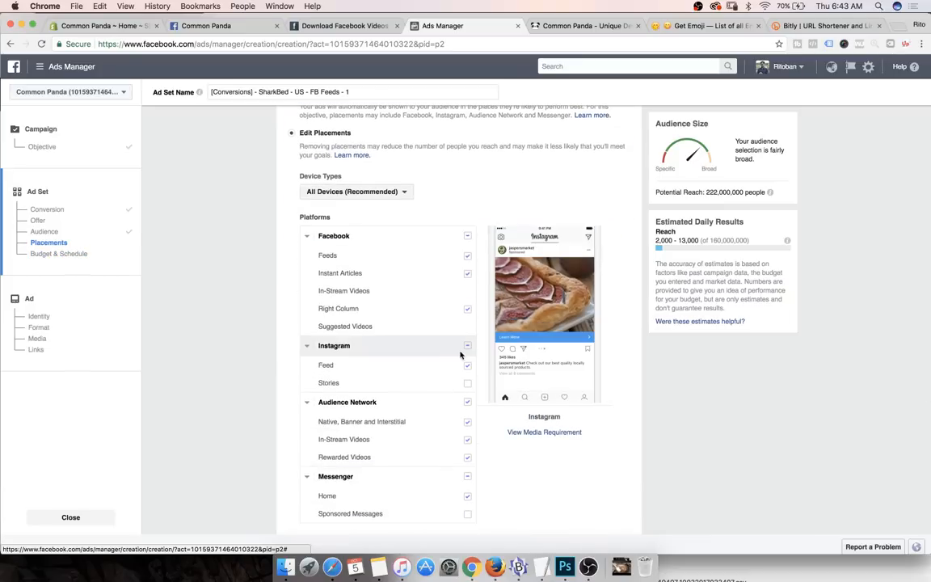
pyautogui.click(468, 346)
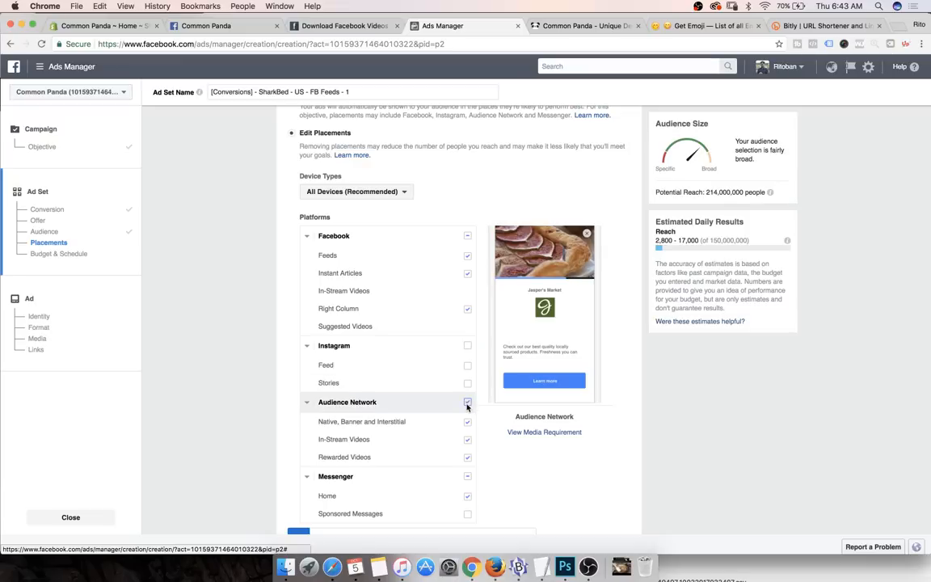
pyautogui.click(468, 402)
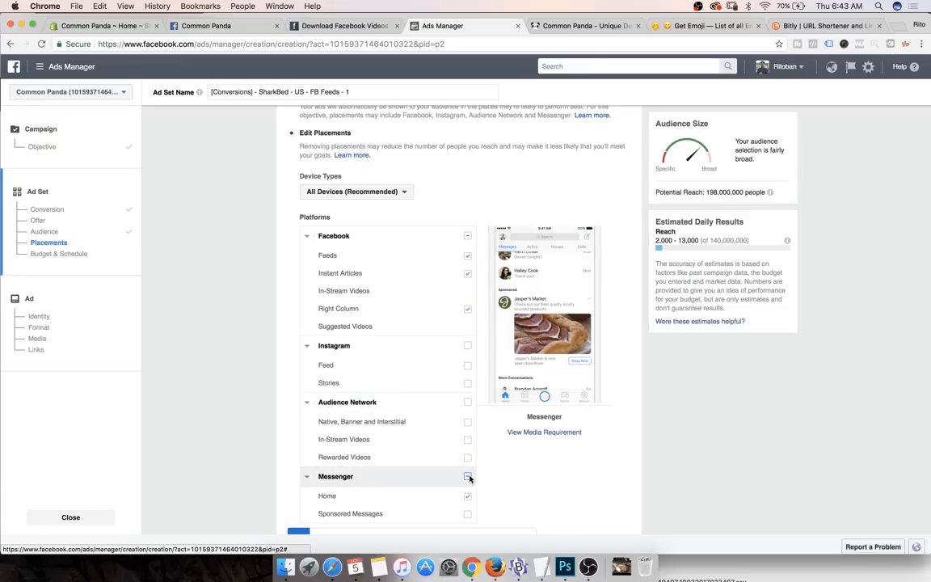
pyautogui.click(468, 477)
pyautogui.click(468, 273)
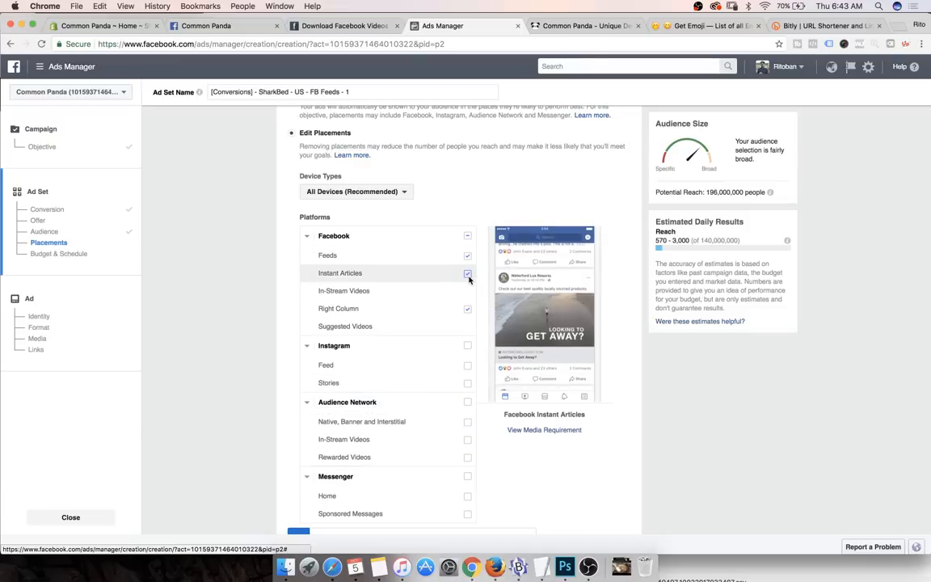
pyautogui.click(468, 309)
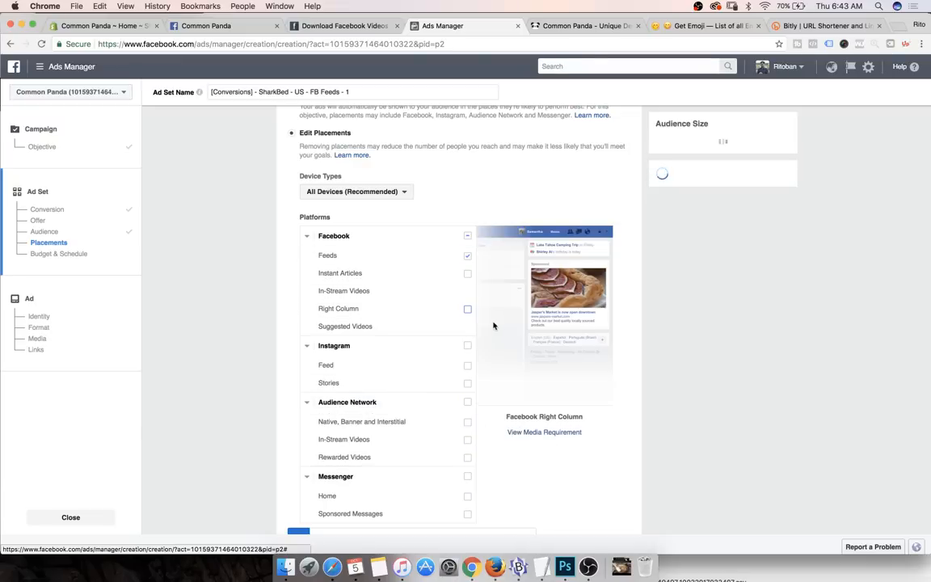
# Step: Add the Cat Lovers interest to the audience's detailed targeting
pyautogui.scroll(5, 262, 324)
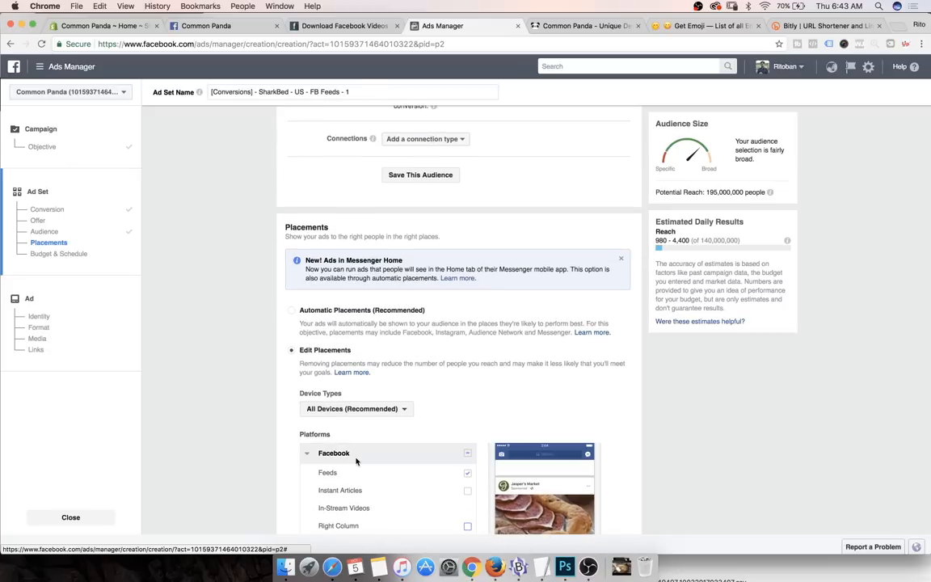
pyautogui.scroll(-2, 359, 482)
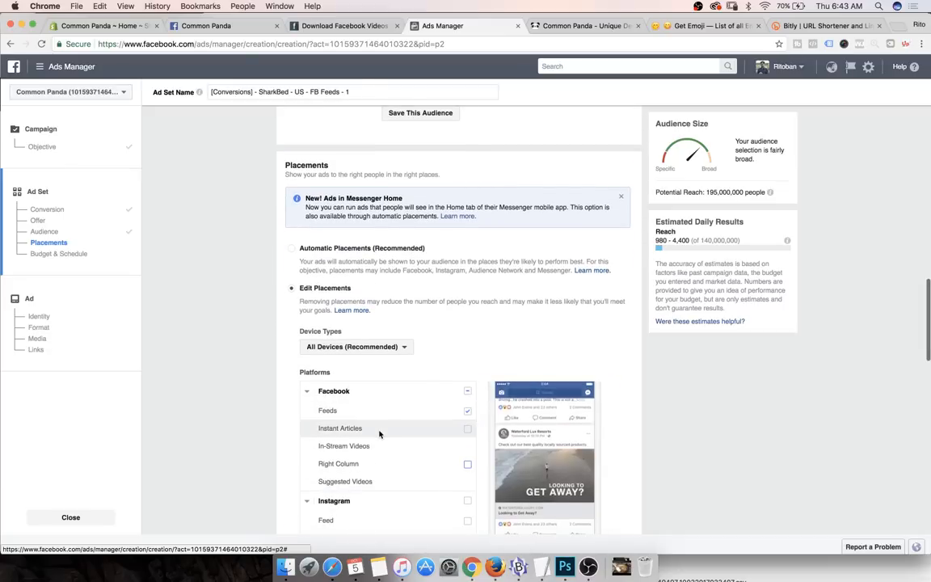
pyautogui.scroll(2, 385, 418)
pyautogui.scroll(7, 385, 418)
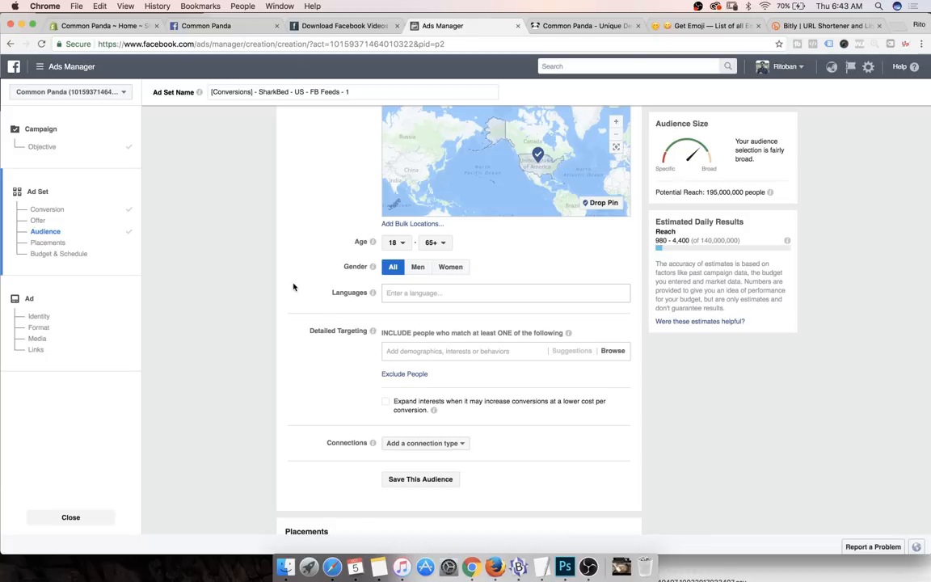
pyautogui.scroll(-2, 293, 287)
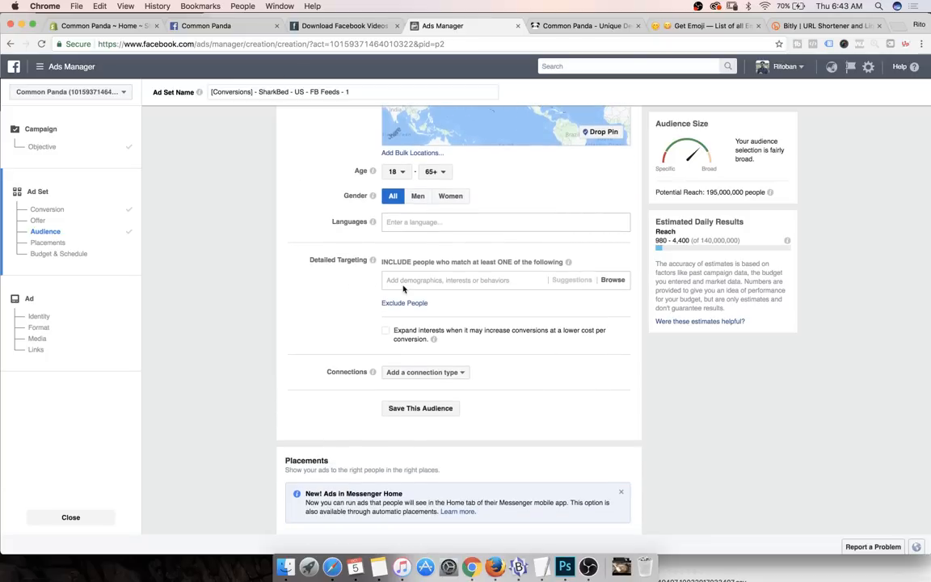
pyautogui.click(412, 280)
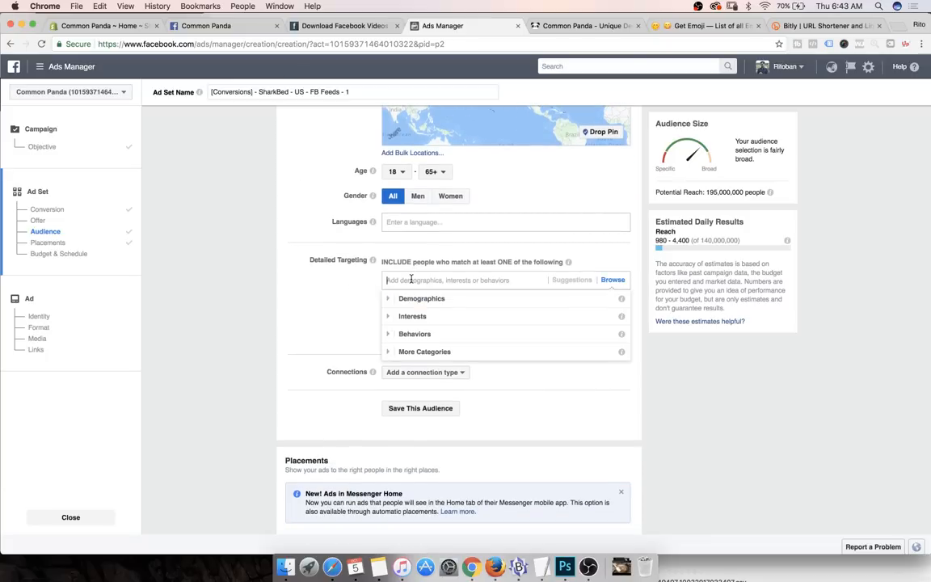
pyautogui.write('cat lo')
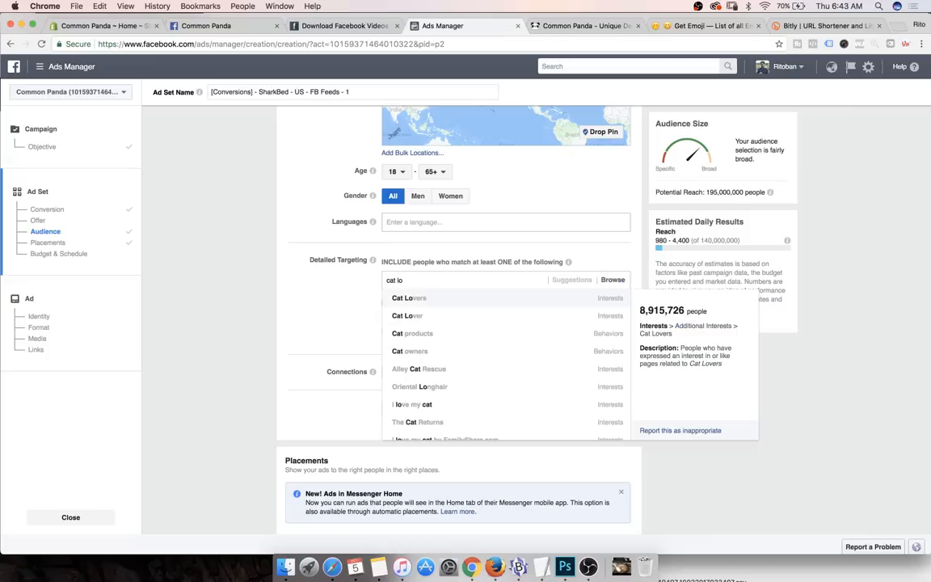
pyautogui.click(414, 298)
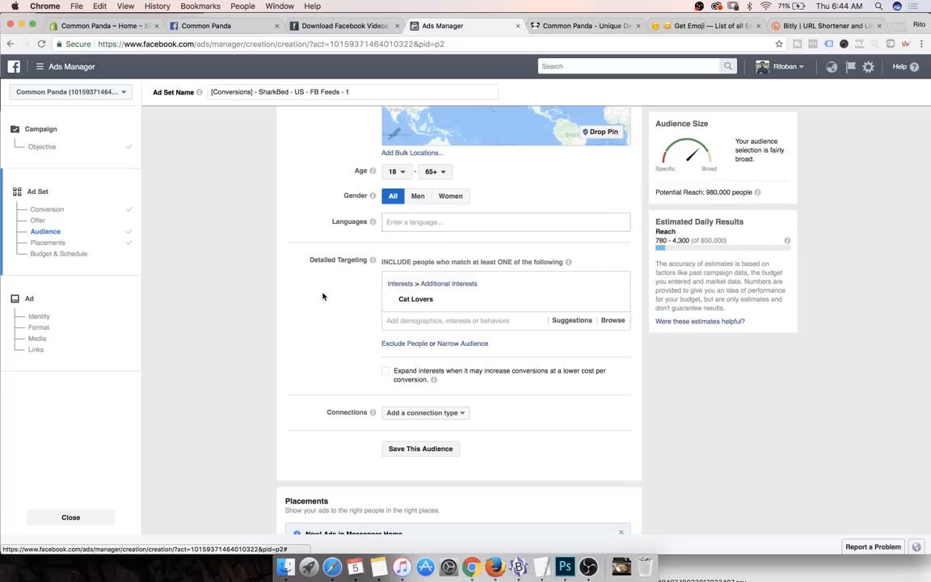
# Step: Narrow the audience to people who must also match the Cat products purchase behavior
pyautogui.scroll(-3, 340, 304)
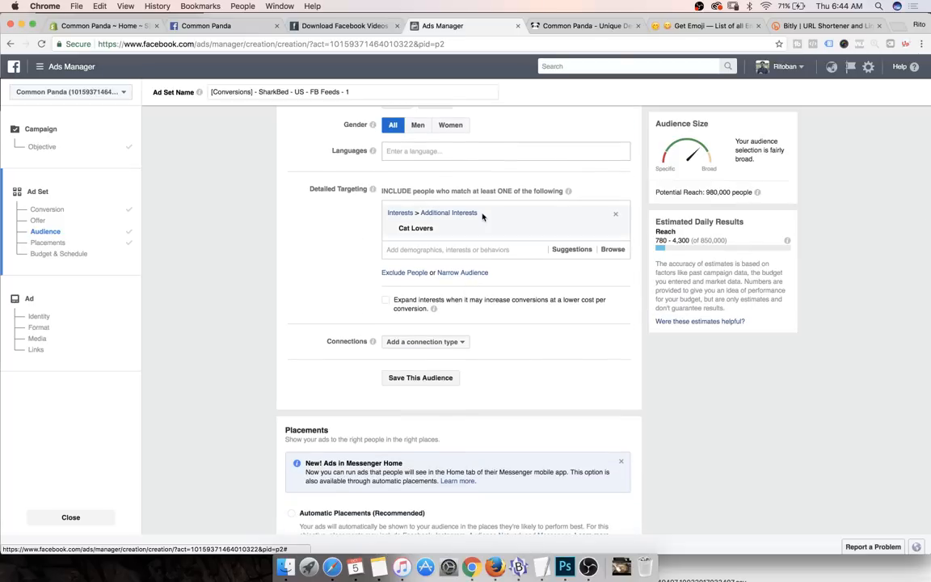
pyautogui.click(471, 274)
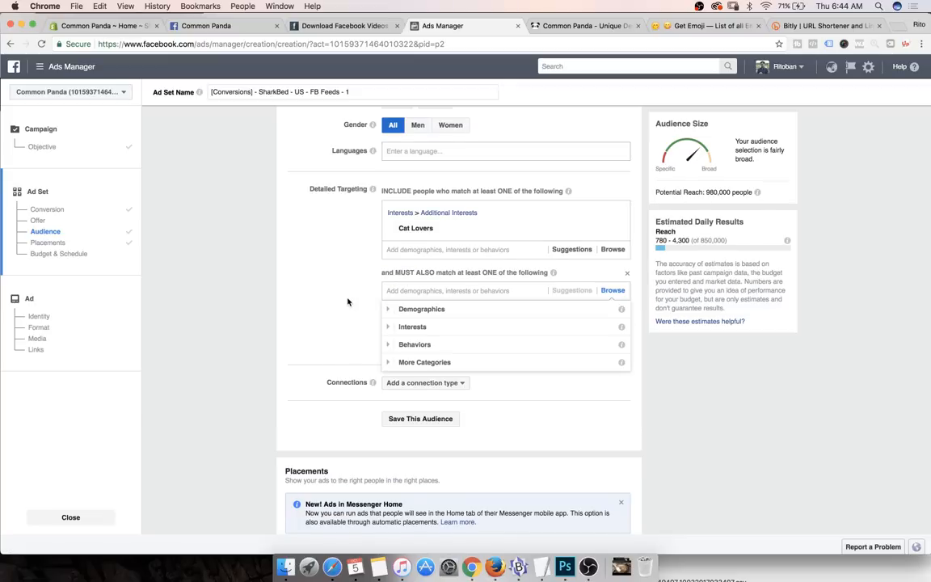
pyautogui.scroll(-1, 347, 301)
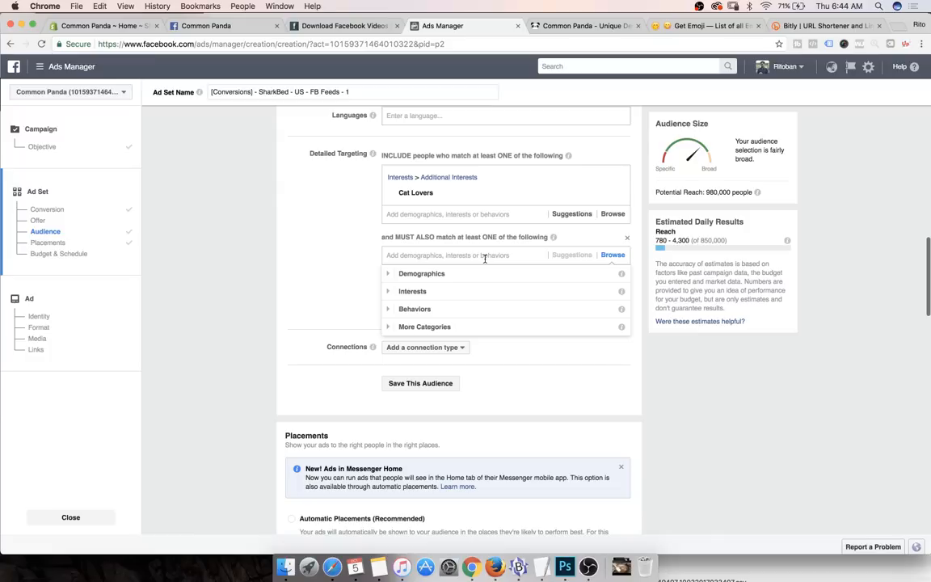
pyautogui.write('cat')
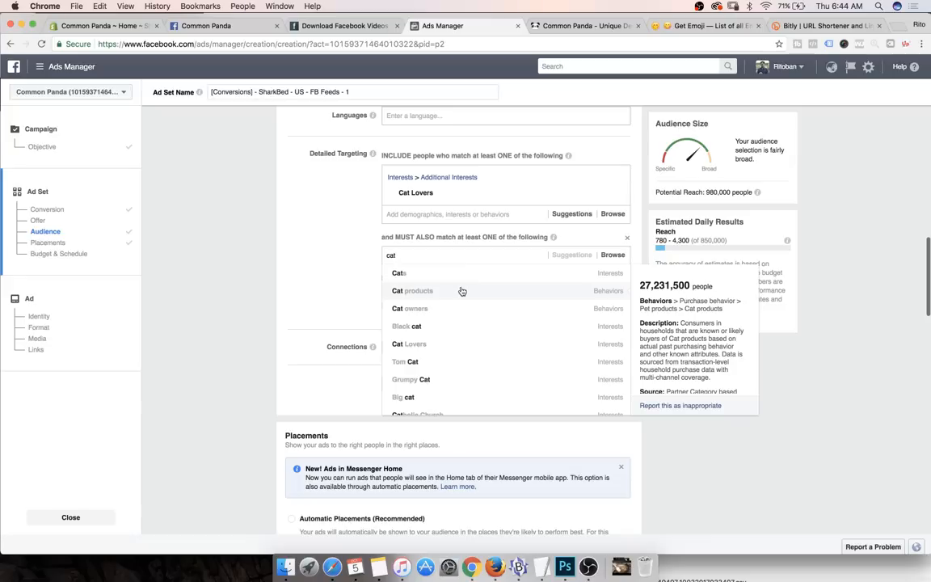
pyautogui.click(462, 291)
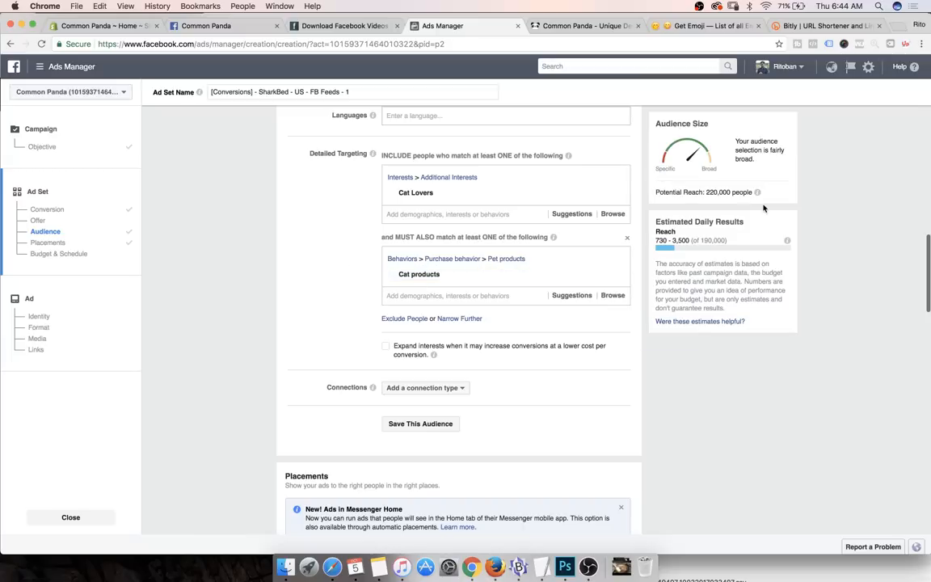
pyautogui.moveTo(706, 190)
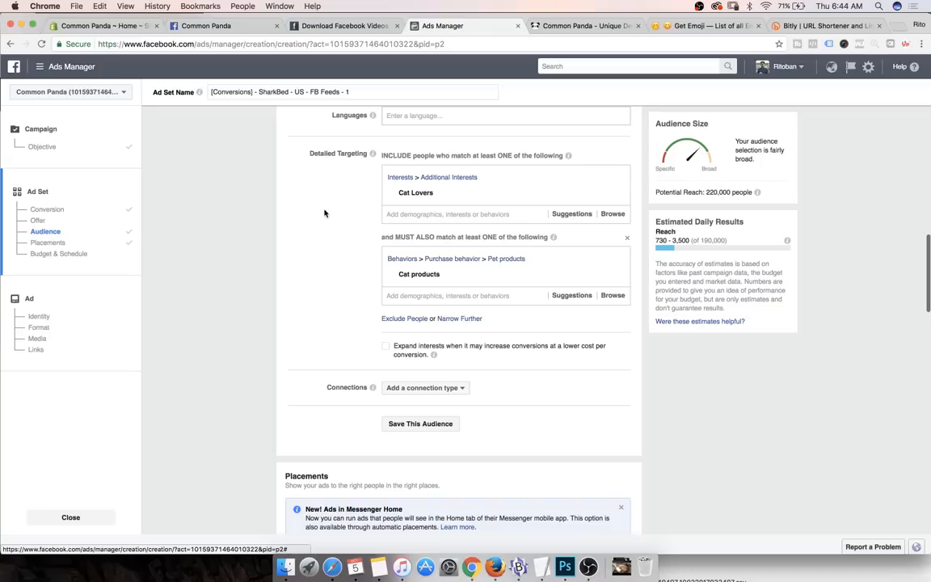
# Step: Examine the budget type and daily amount in the ad set's Budget & Schedule section
pyautogui.scroll(-5, 324, 212)
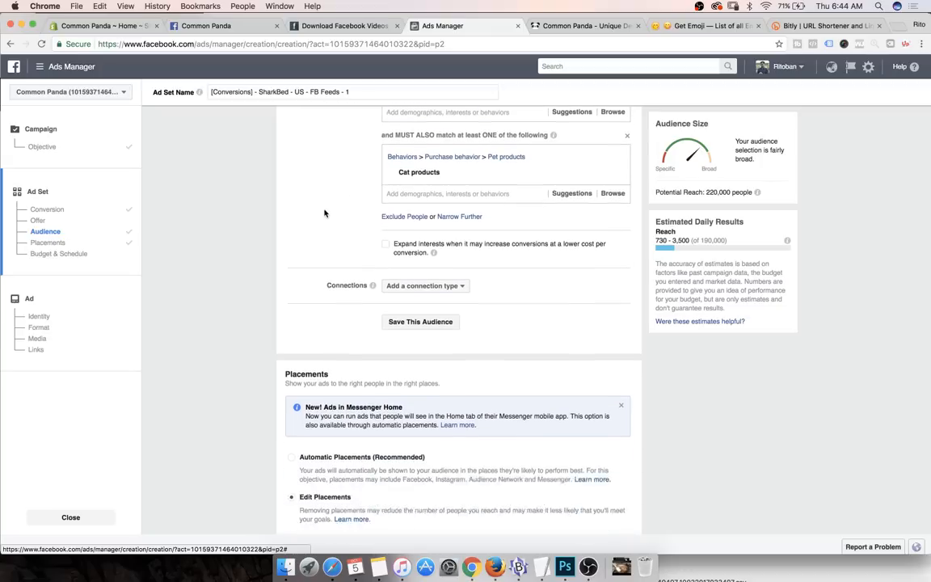
pyautogui.scroll(3, 324, 212)
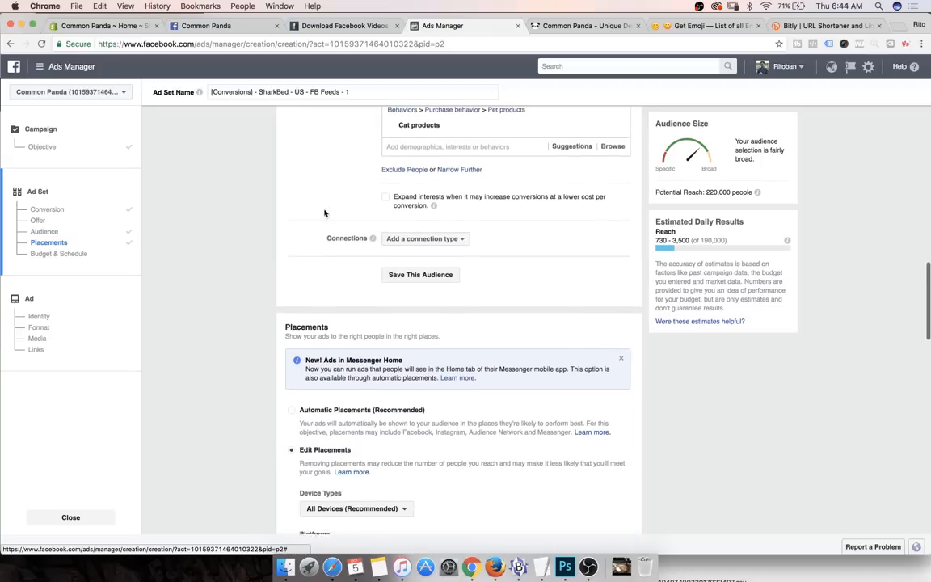
pyautogui.scroll(-15, 324, 212)
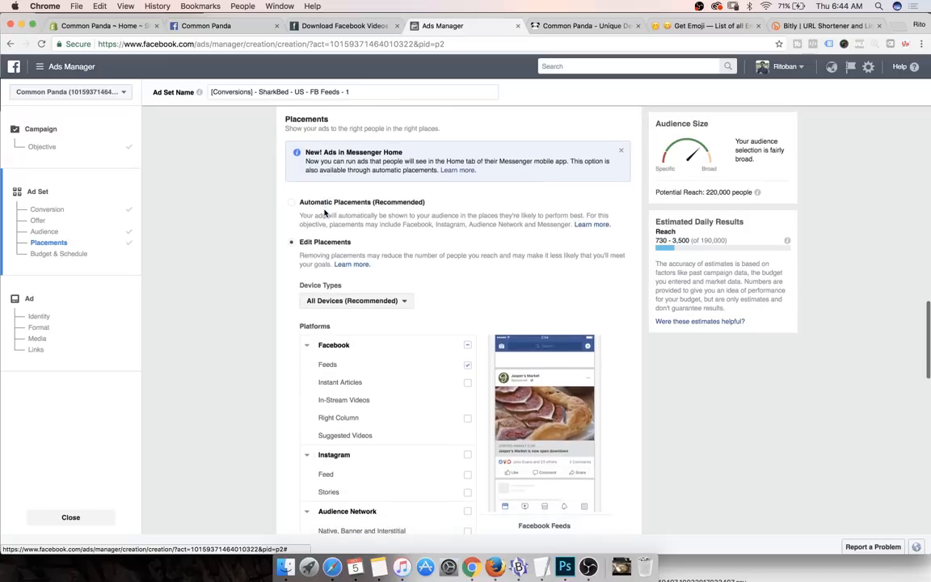
pyautogui.scroll(-6, 323, 212)
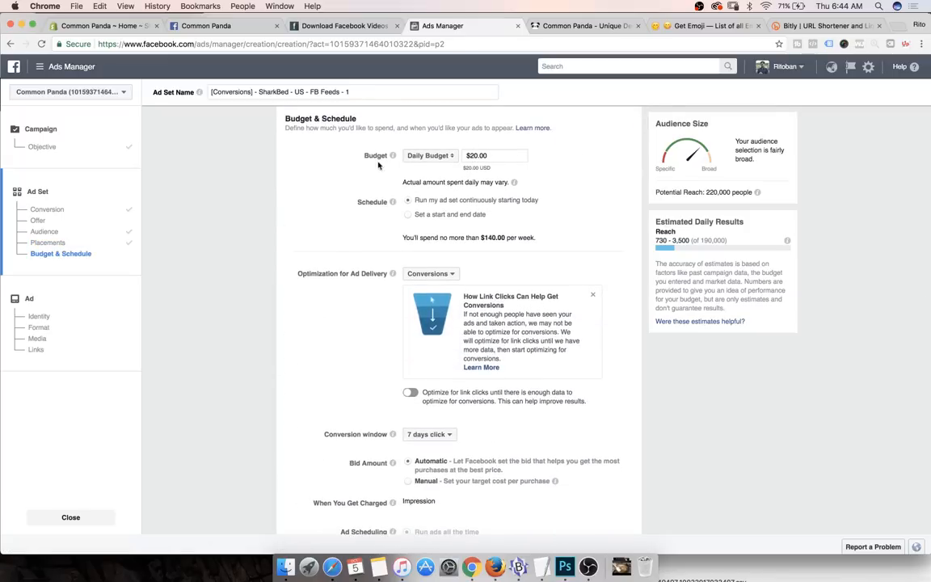
pyautogui.moveTo(284, 120); pyautogui.dragTo(329, 129)
pyautogui.click(331, 142)
pyautogui.moveTo(353, 129)
pyautogui.mouseDown()
pyautogui.moveTo(336, 128)
pyautogui.moveTo(355, 128)
pyautogui.mouseUp()
pyautogui.click(336, 128)
pyautogui.click(354, 127)
pyautogui.click(415, 156)
pyautogui.click(415, 157)
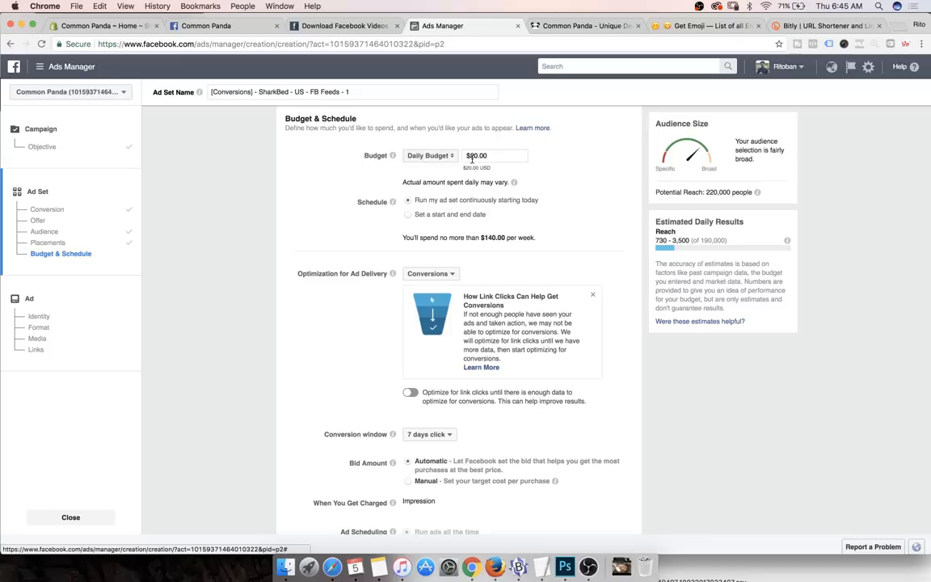
pyautogui.moveTo(490, 158); pyautogui.dragTo(468, 158)
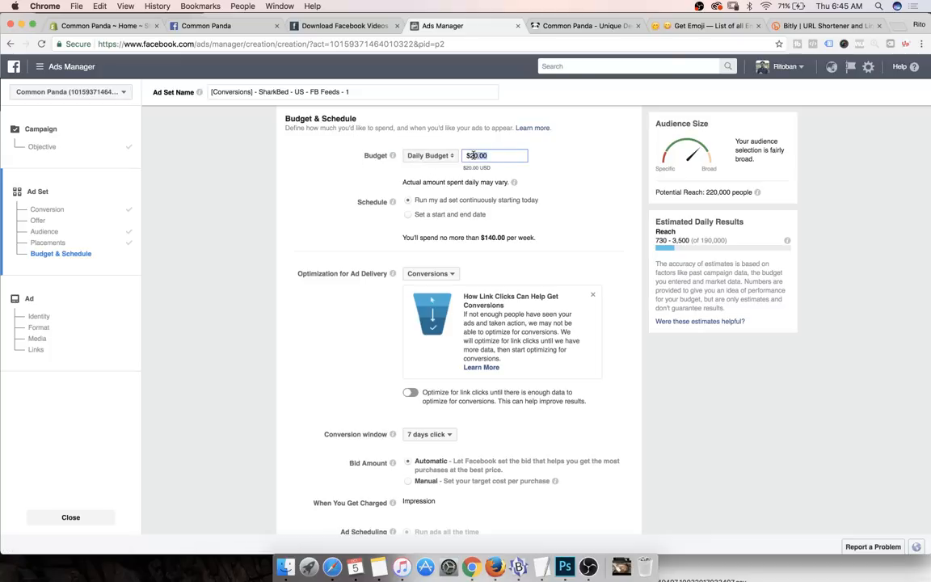
pyautogui.click(468, 156)
pyautogui.doubleClick(475, 155)
pyautogui.click(487, 156)
pyautogui.moveTo(488, 155); pyautogui.dragTo(467, 155)
pyautogui.click(472, 156)
pyautogui.moveTo(494, 157); pyautogui.dragTo(463, 161)
# Step: Switch the ad set's schedule to a start and end date, with a start time of 5:00 AM
pyautogui.scroll(-1, 356, 182)
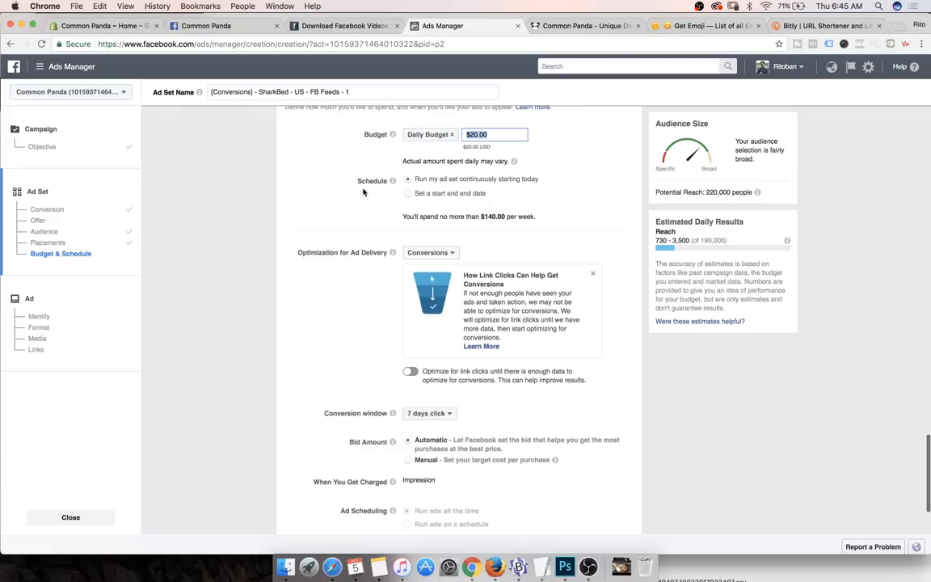
pyautogui.moveTo(314, 166); pyautogui.dragTo(500, 196)
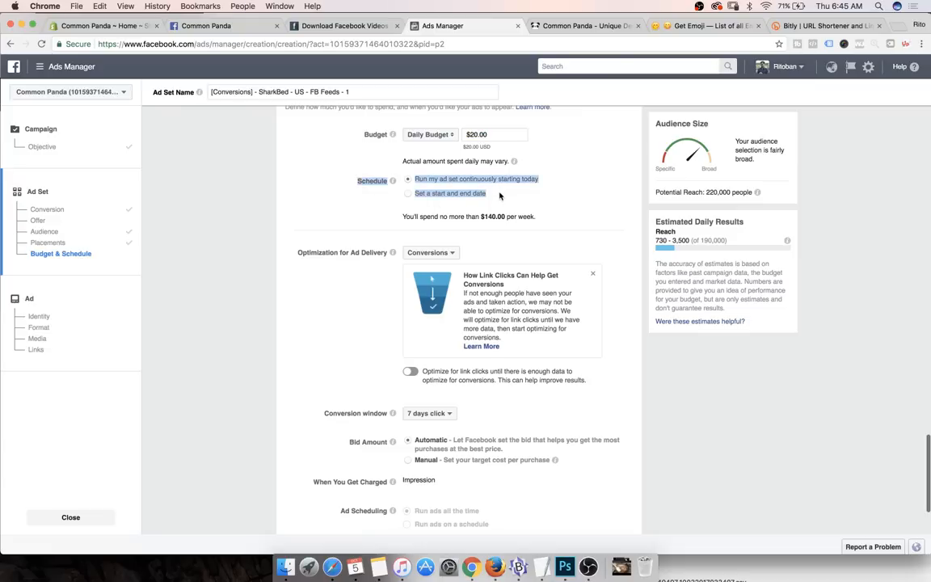
pyautogui.click(336, 180)
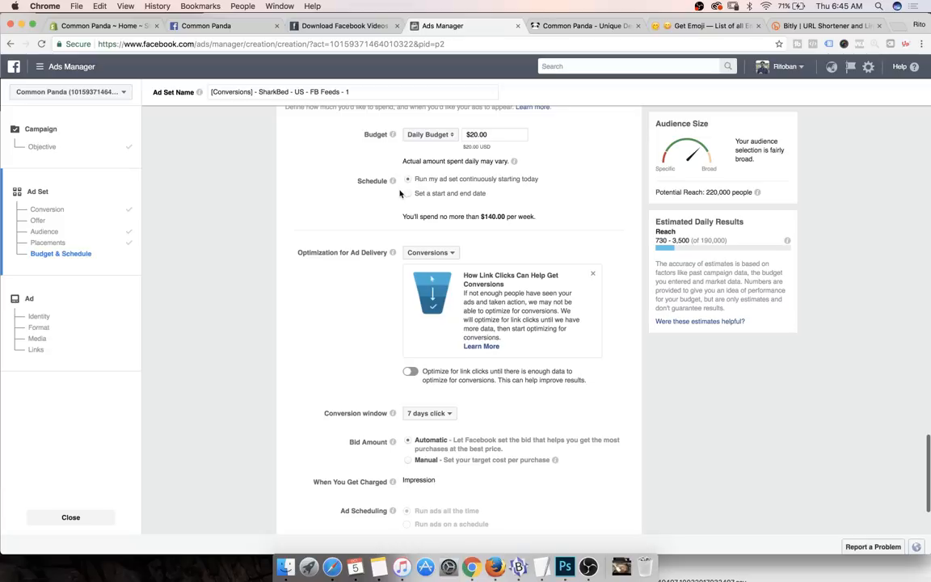
pyautogui.click(407, 194)
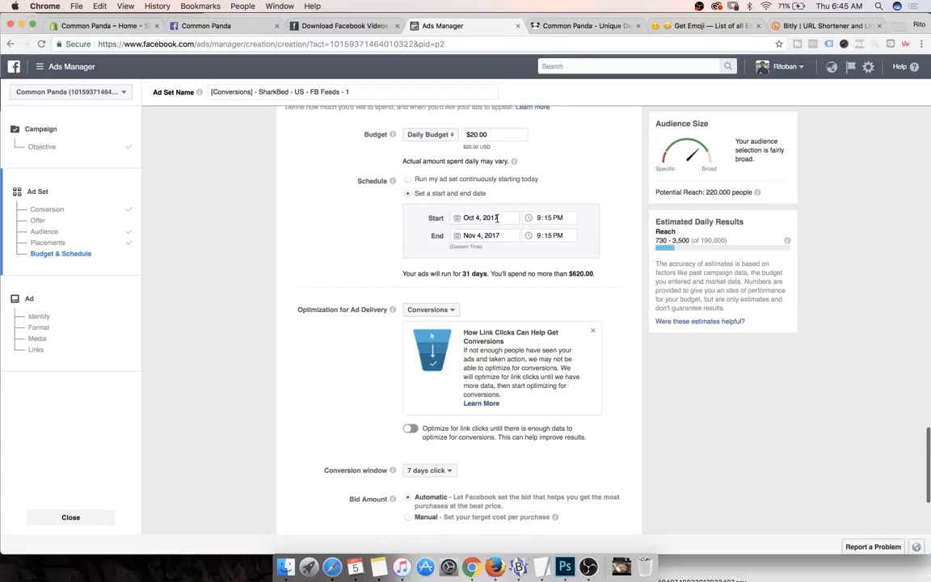
pyautogui.click(547, 218)
pyautogui.click(540, 219)
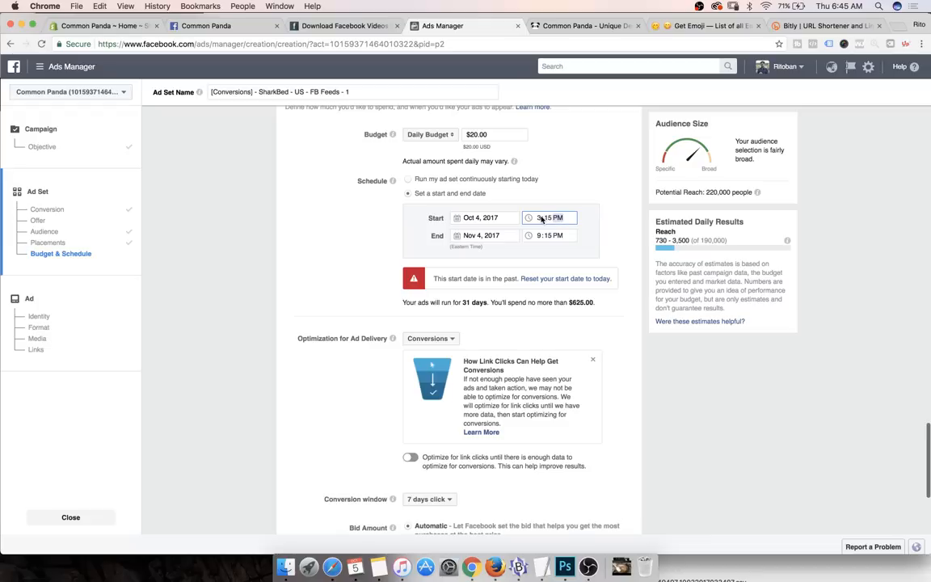
pyautogui.click(540, 218)
pyautogui.write('5')
pyautogui.click(558, 219)
pyautogui.write('a')
pyautogui.click(547, 218)
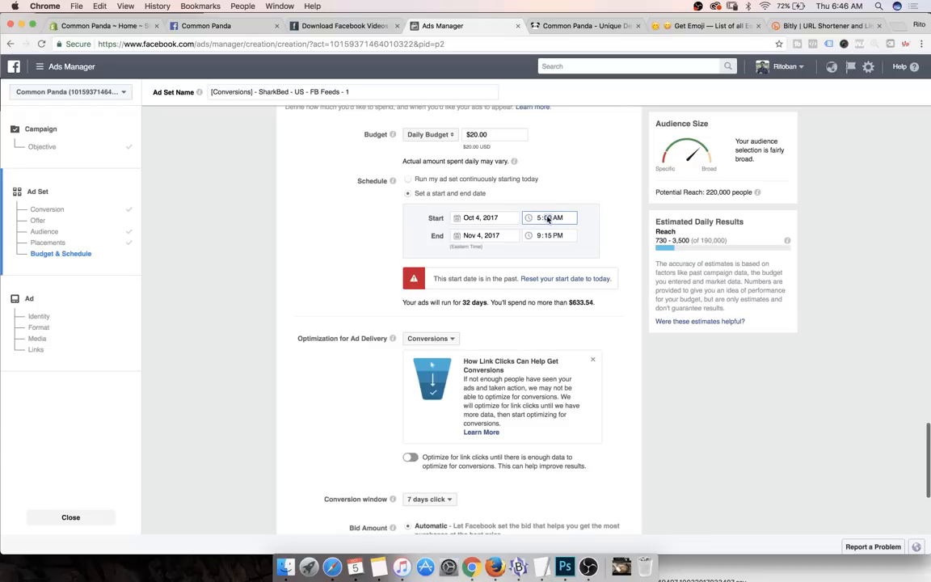
pyautogui.write('00')
pyautogui.click(555, 214)
# Step: Set the ad set's start date to Oct 5, 2017
pyautogui.click(485, 218)
pyautogui.click(532, 266)
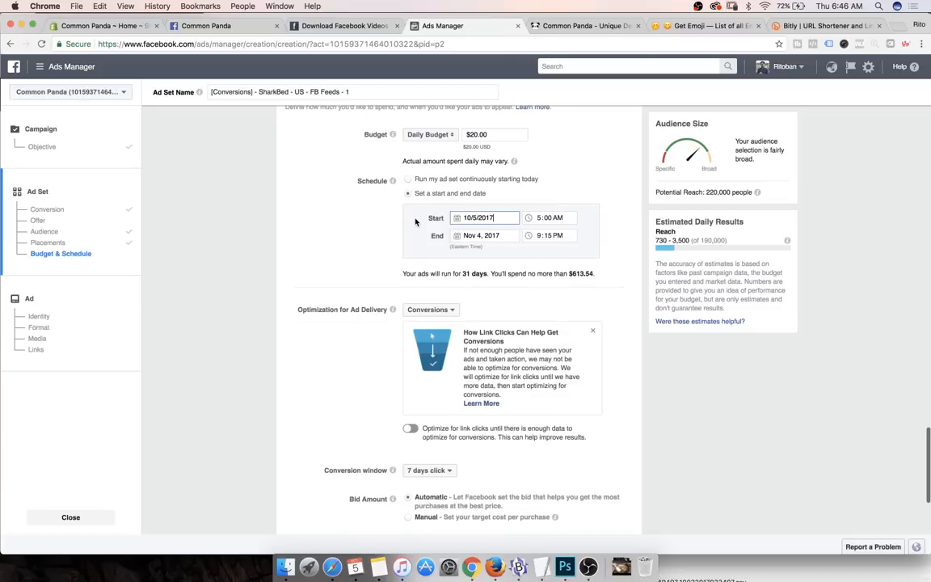
pyautogui.moveTo(426, 218); pyautogui.dragTo(444, 219)
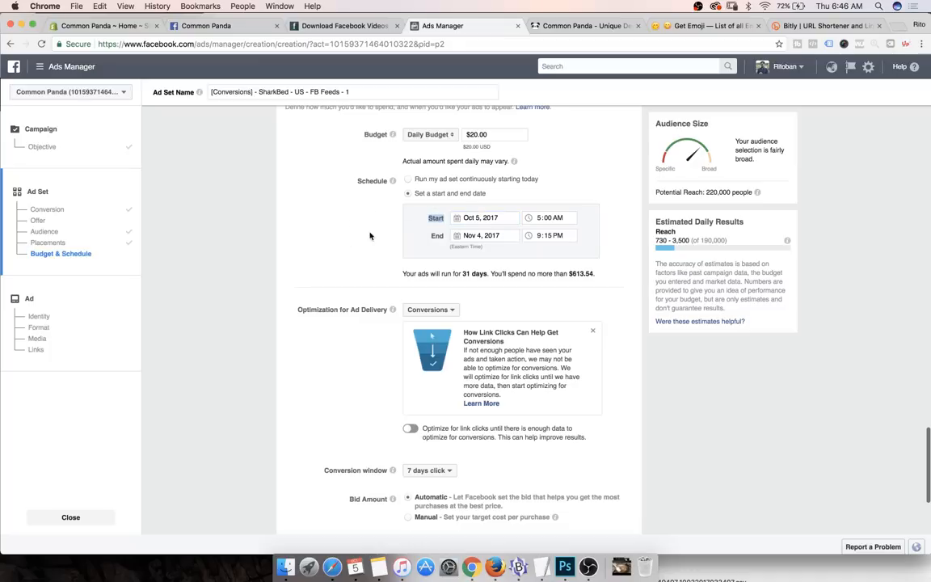
pyautogui.click(340, 212)
# Step: Examine the ad set's delivery optimization, conversion window and bid amount options
pyautogui.scroll(-1, 356, 258)
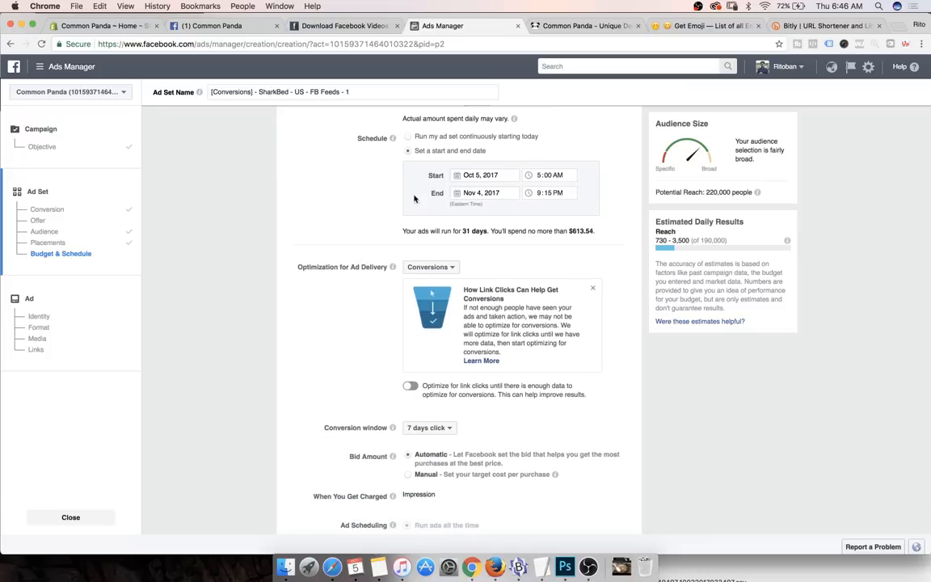
pyautogui.scroll(-1, 394, 208)
pyautogui.scroll(-2, 343, 228)
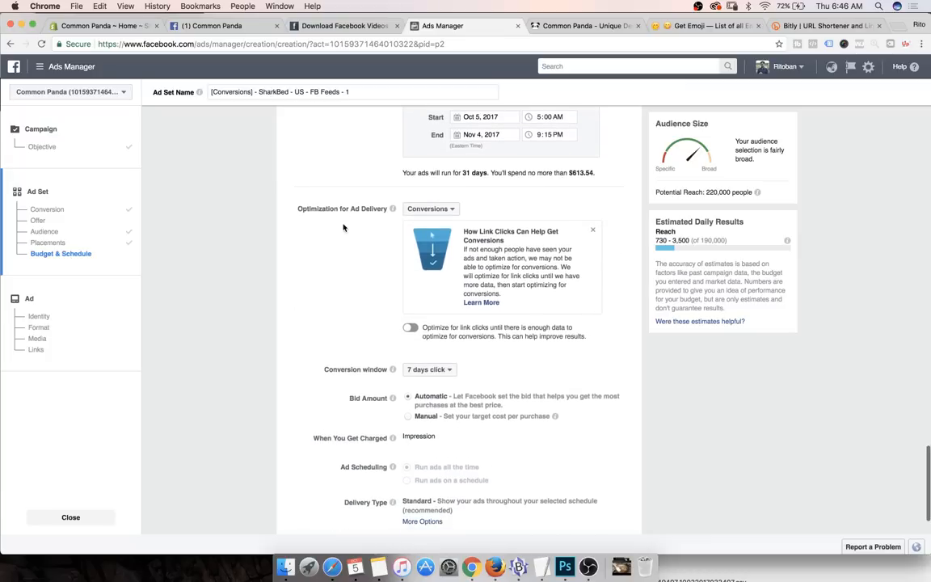
pyautogui.scroll(-2, 343, 228)
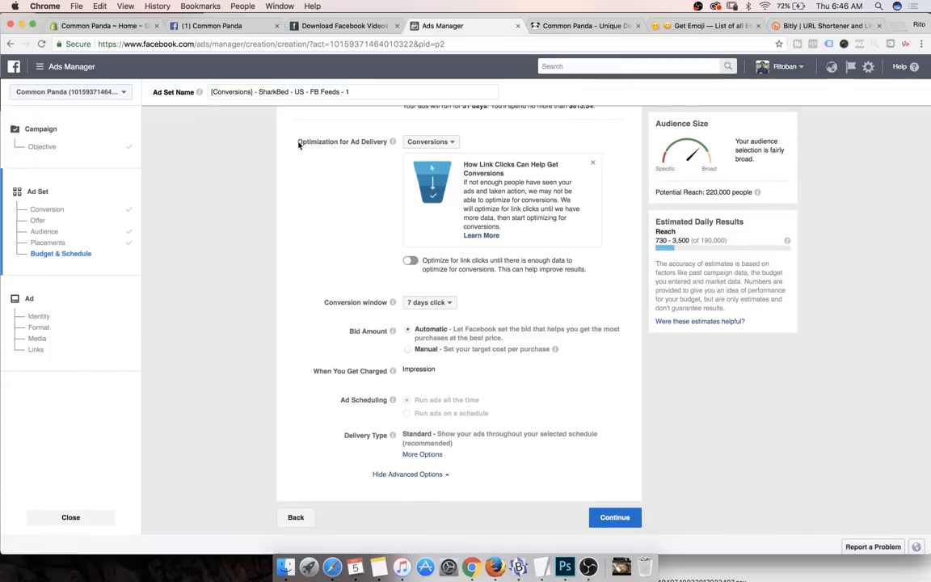
pyautogui.moveTo(298, 143); pyautogui.dragTo(364, 142)
pyautogui.moveTo(337, 332); pyautogui.dragTo(381, 338)
pyautogui.click(295, 281)
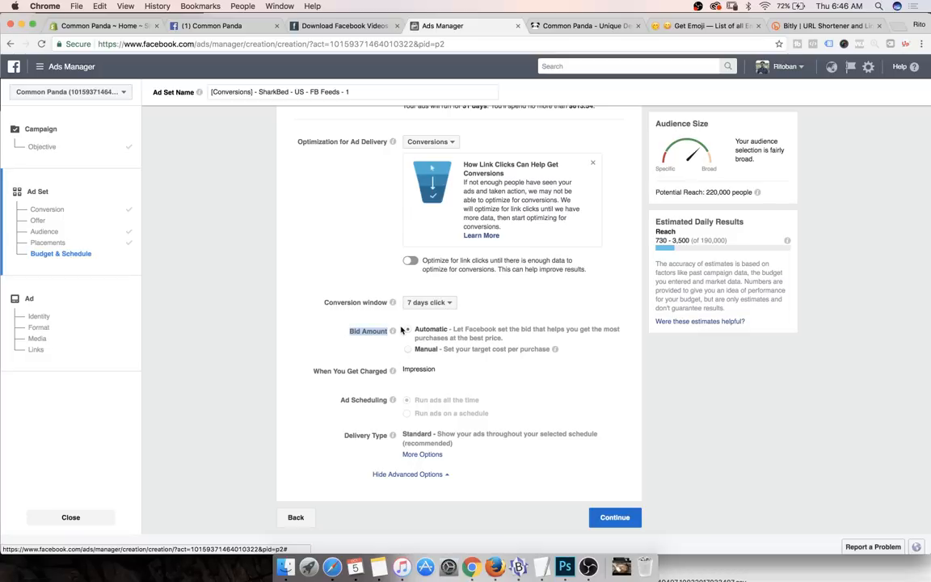
# Step: Review the ad set's schedule, placements, detailed targeting and location settings
pyautogui.scroll(1, 300, 340)
pyautogui.scroll(5, 300, 340)
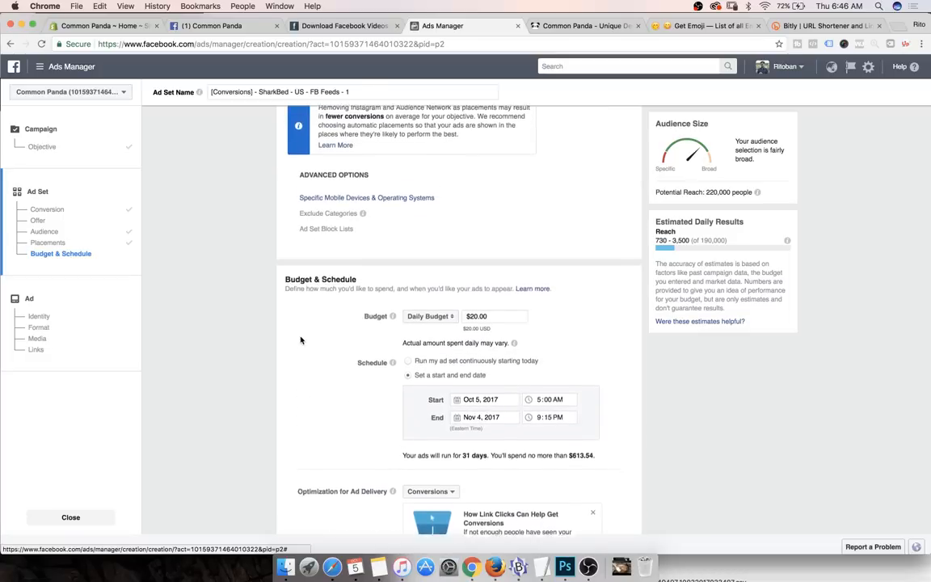
pyautogui.scroll(6, 350, 345)
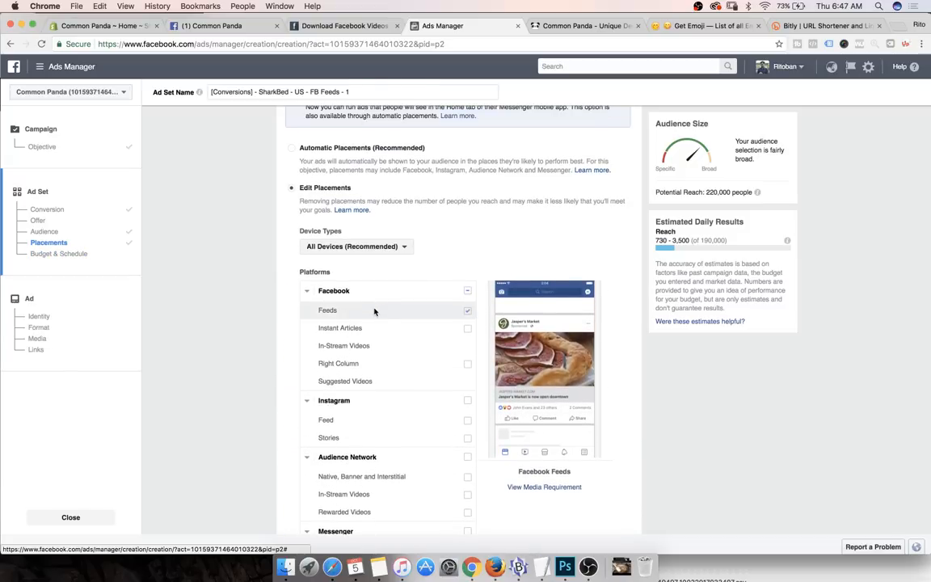
pyautogui.scroll(4, 379, 306)
pyautogui.scroll(3, 374, 312)
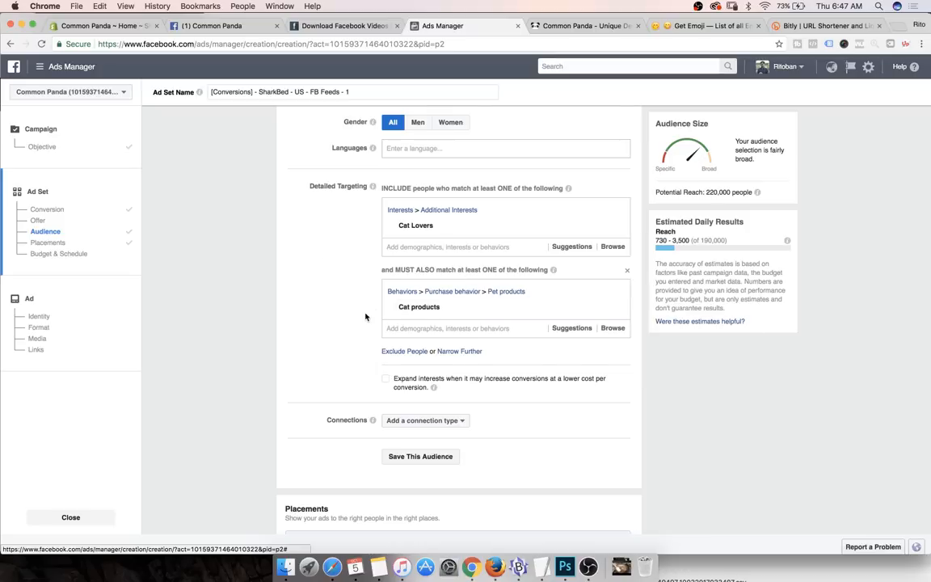
pyautogui.scroll(5, 365, 316)
pyautogui.scroll(1, 347, 362)
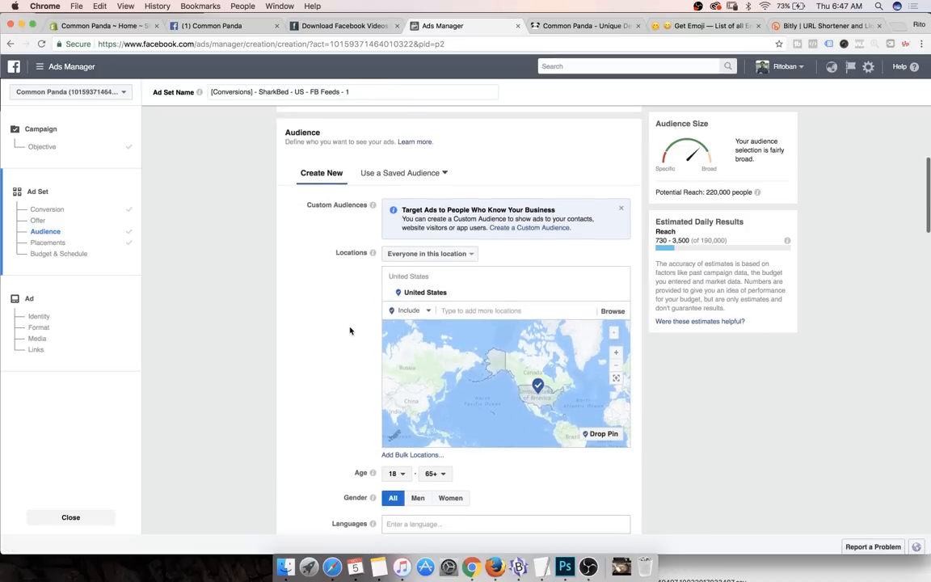
# Step: Continue from the ad set to the ad setup and choose to use an existing post
pyautogui.scroll(5, 350, 329)
pyautogui.scroll(-15, 374, 318)
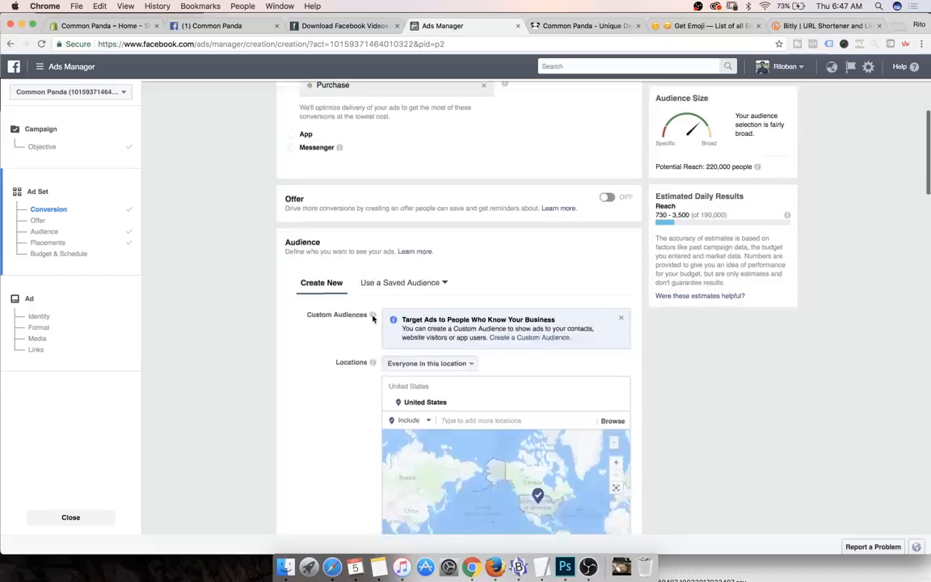
pyautogui.scroll(-20, 373, 318)
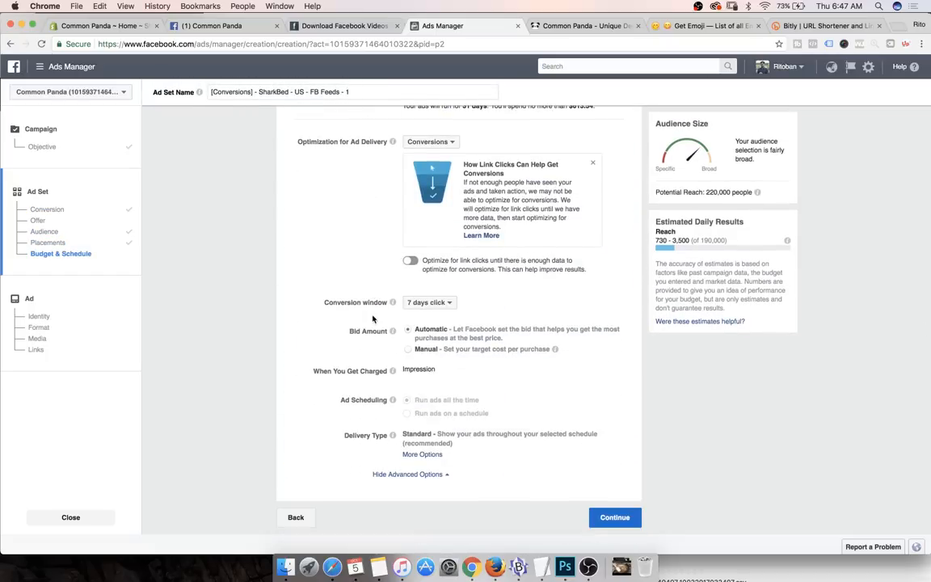
pyautogui.click(608, 517)
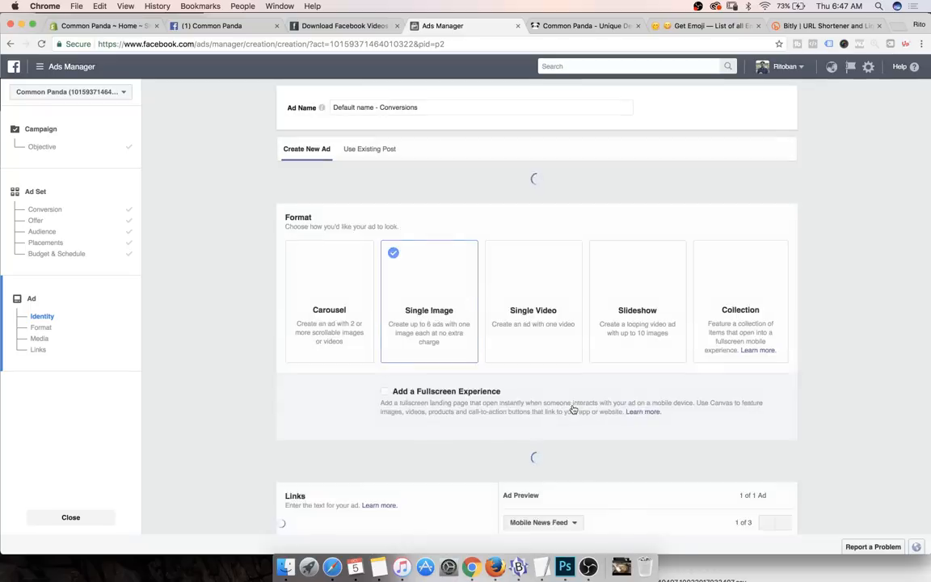
pyautogui.click(372, 152)
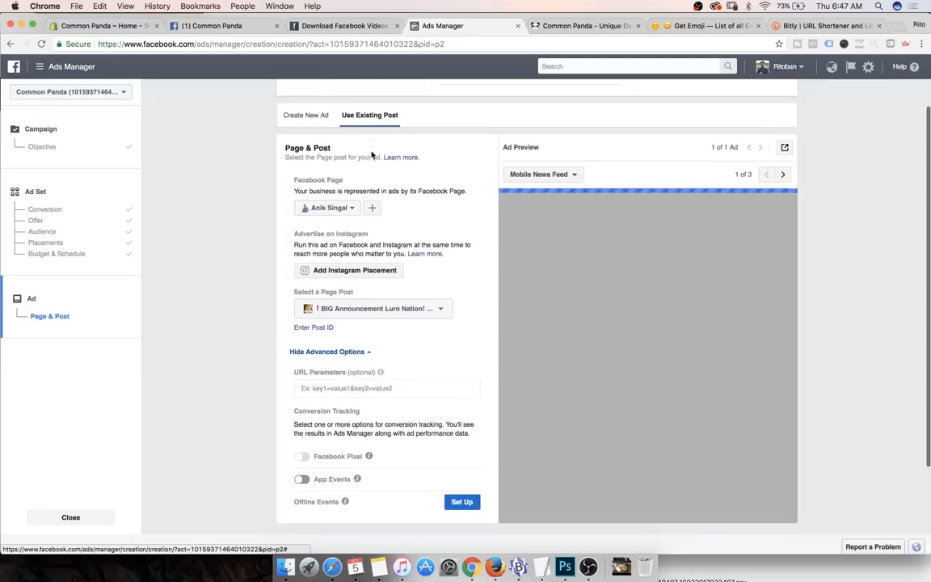
# Step: Set Common Panda as the Facebook Page that represents the ad
pyautogui.click(330, 211)
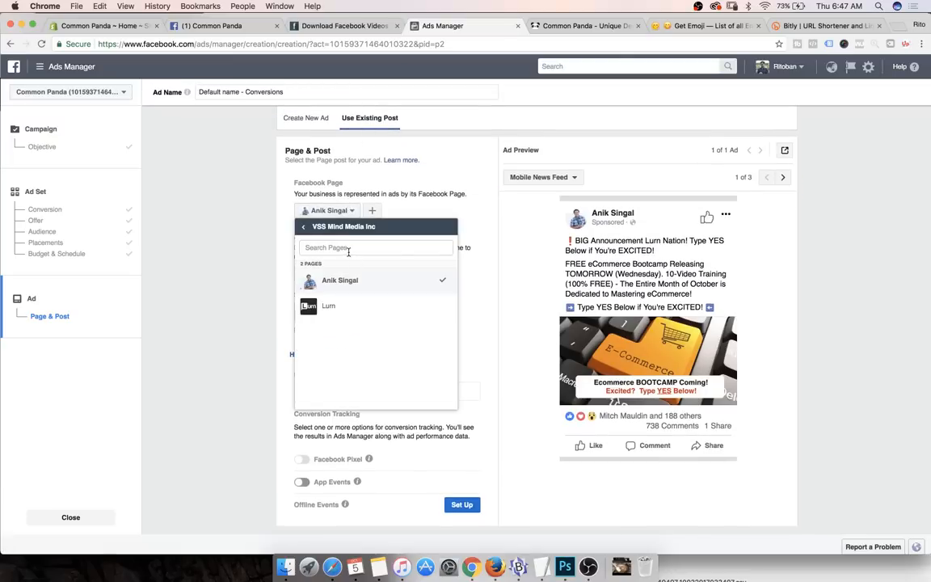
pyautogui.click(304, 231)
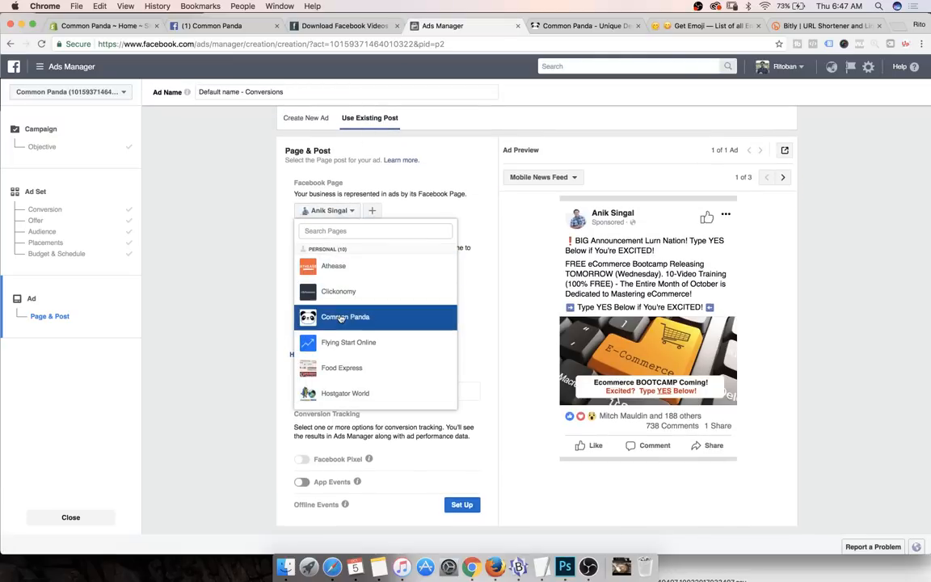
pyautogui.click(376, 314)
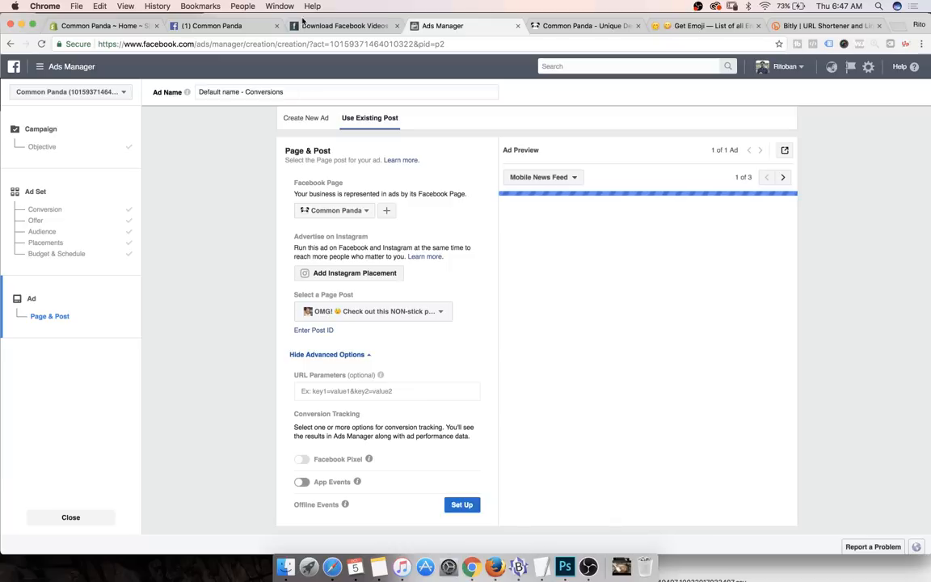
# Step: Select the unpublished "Your Pet Will LOVE This SharkBed!" page post as the ad's content
pyautogui.click(317, 313)
pyautogui.scroll(-5, 370, 420)
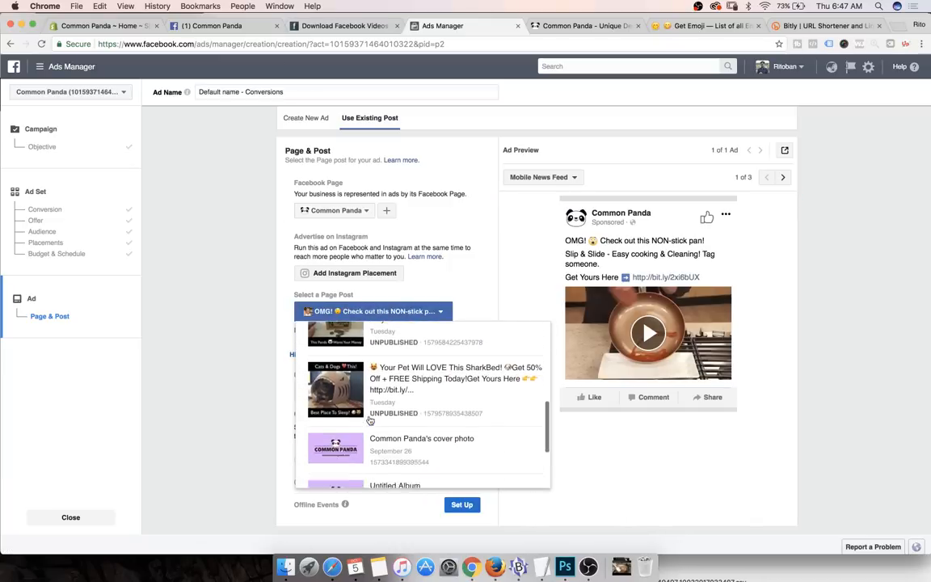
pyautogui.scroll(2, 369, 420)
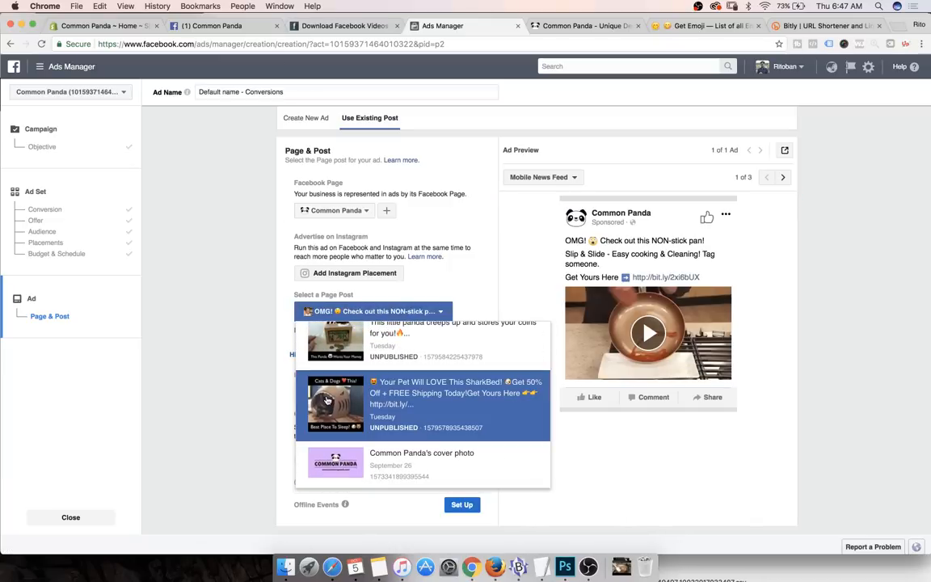
pyautogui.click(333, 379)
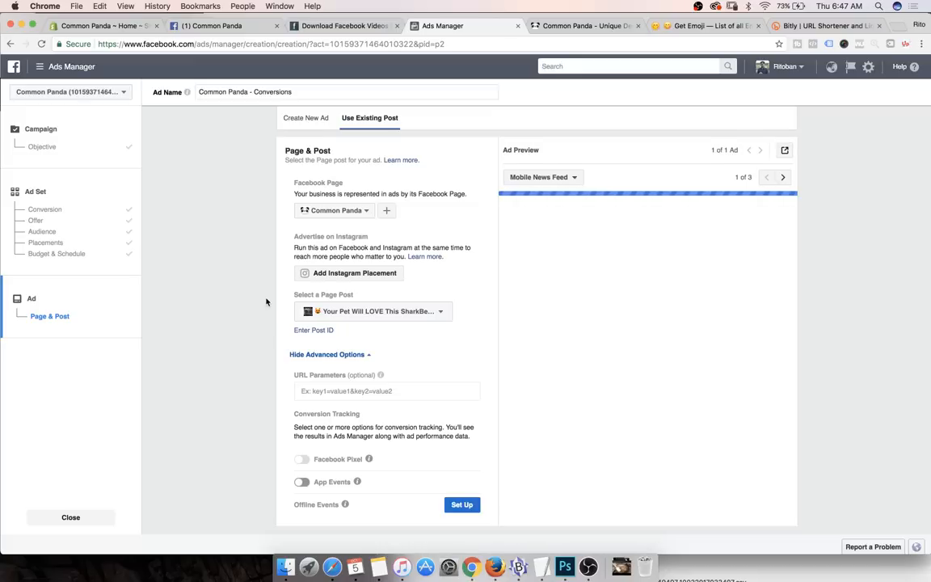
# Step: Review the SharkBed ad's preview, its tracking options and the notice about its reach
pyautogui.scroll(-2, 266, 302)
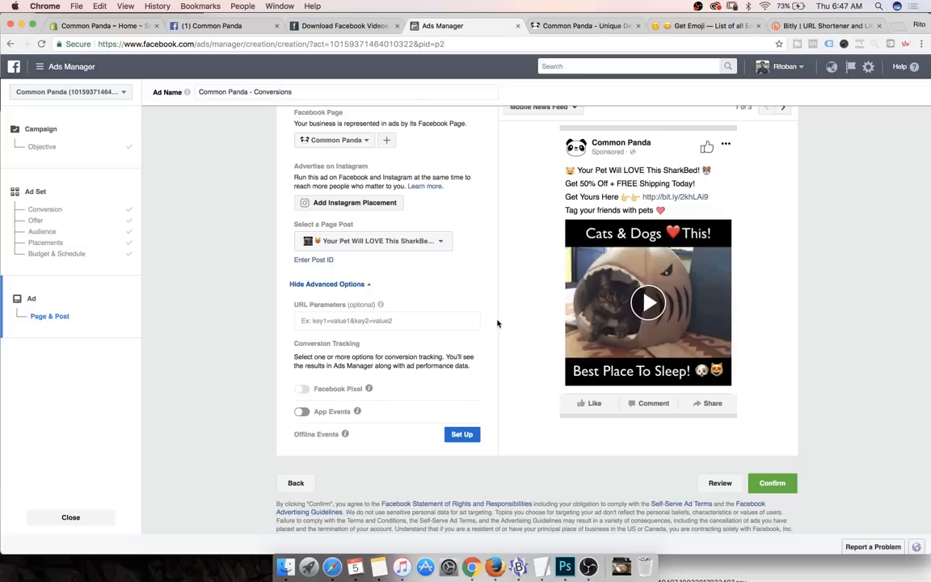
pyautogui.scroll(1, 621, 232)
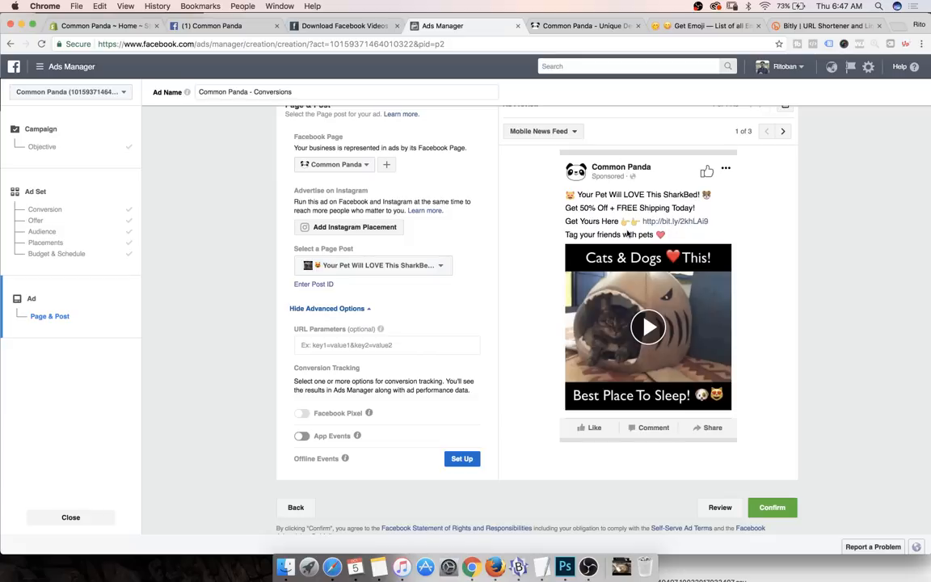
pyautogui.scroll(1, 647, 238)
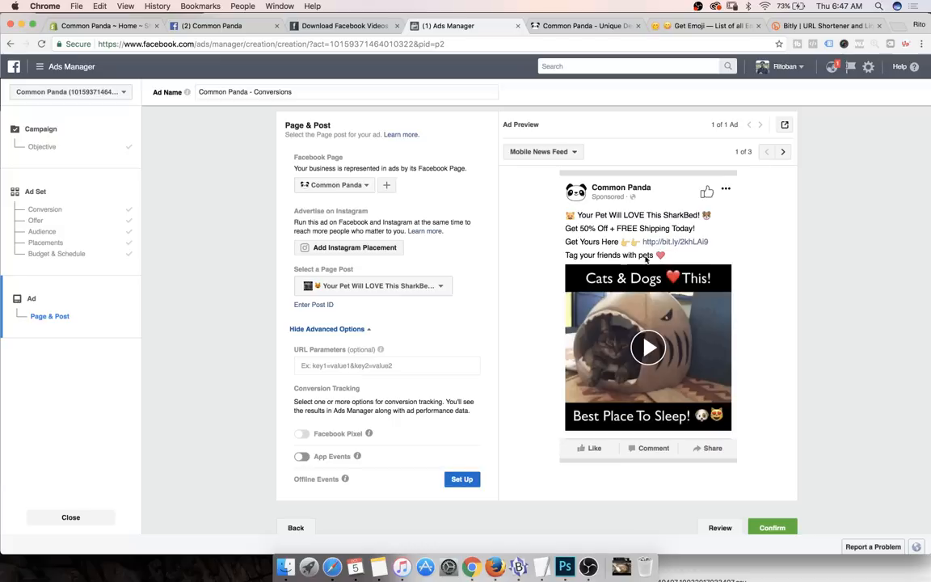
pyautogui.scroll(-5, 657, 259)
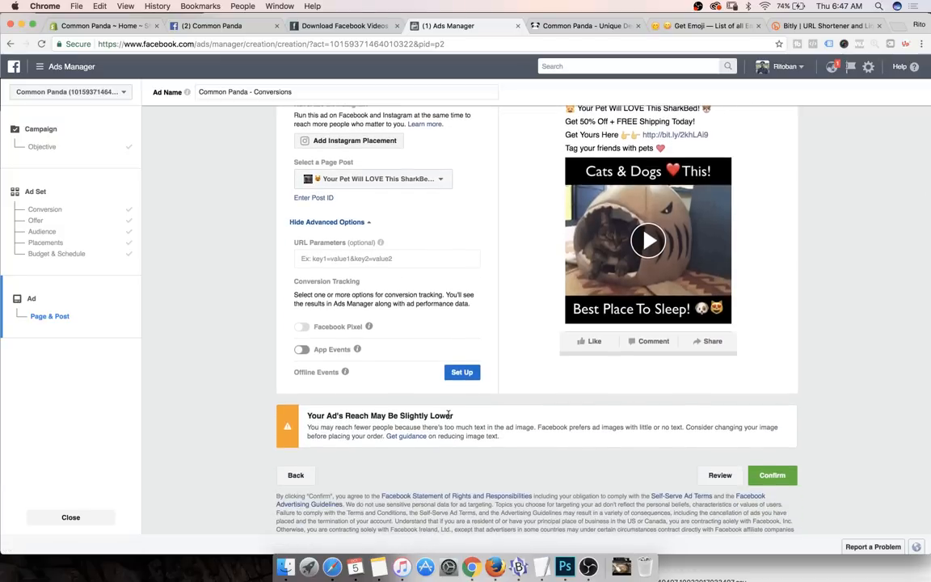
pyautogui.moveTo(450, 415); pyautogui.dragTo(349, 424)
pyautogui.click(348, 425)
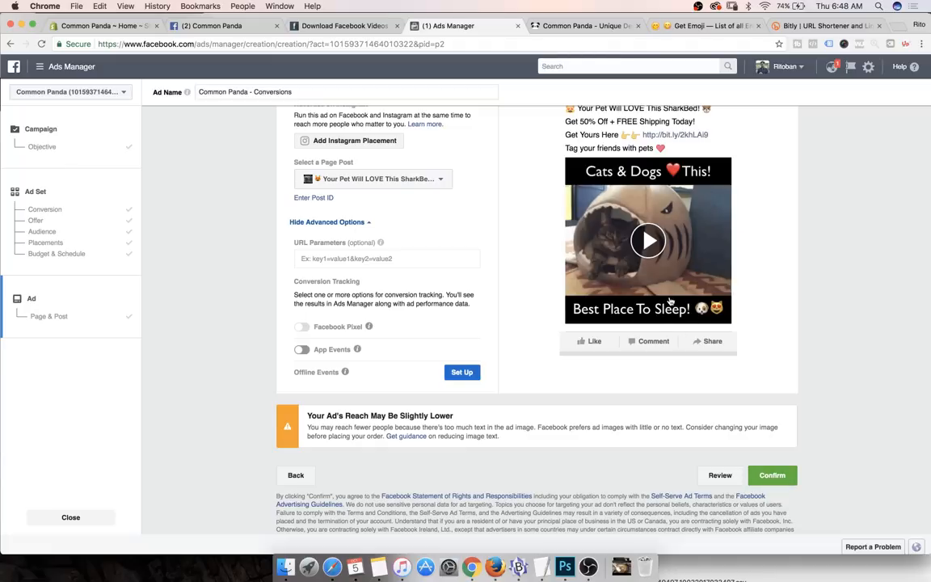
# Step: Confirm the SharkBed ad order and skip providing the GST information
pyautogui.click(774, 476)
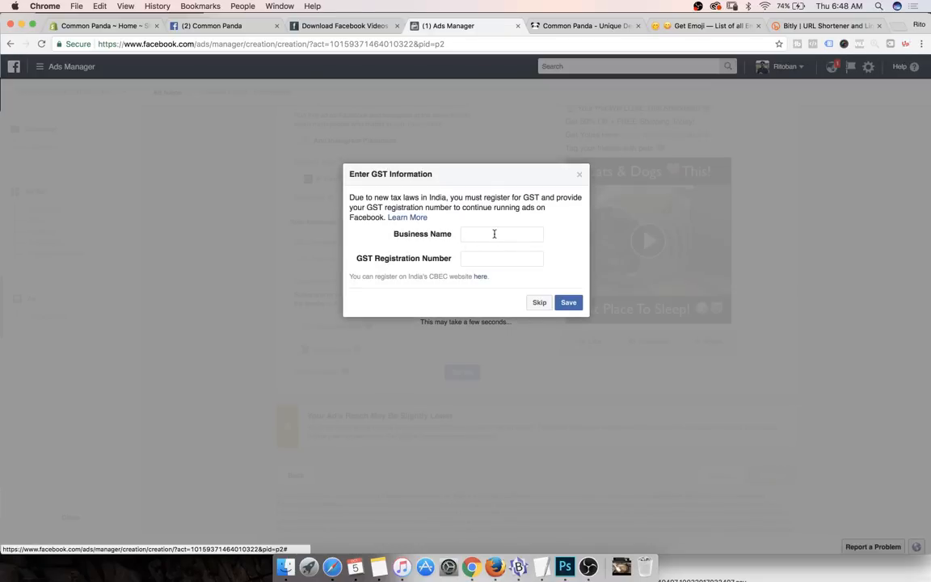
pyautogui.click(494, 234)
pyautogui.moveTo(516, 216); pyautogui.dragTo(361, 197)
pyautogui.click(361, 197)
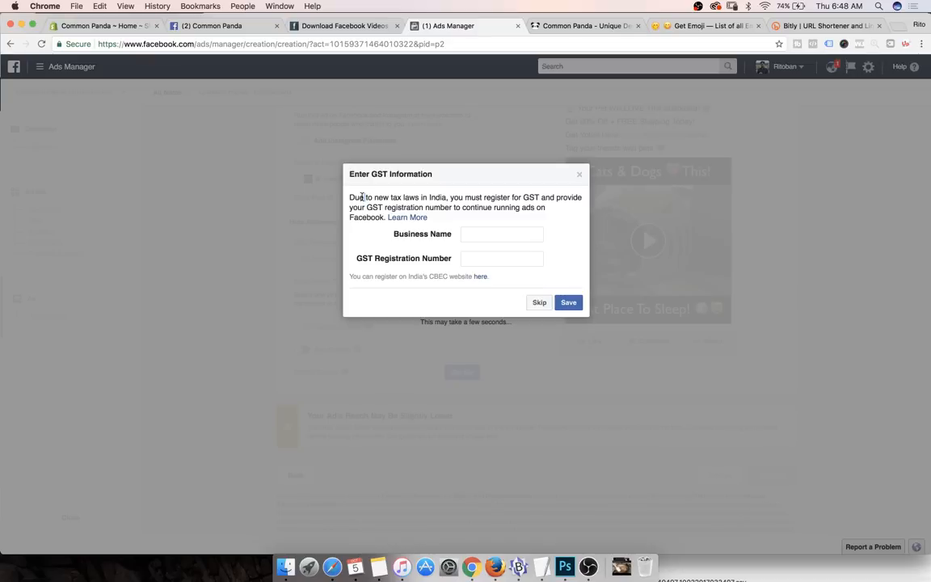
pyautogui.moveTo(351, 195); pyautogui.dragTo(423, 209)
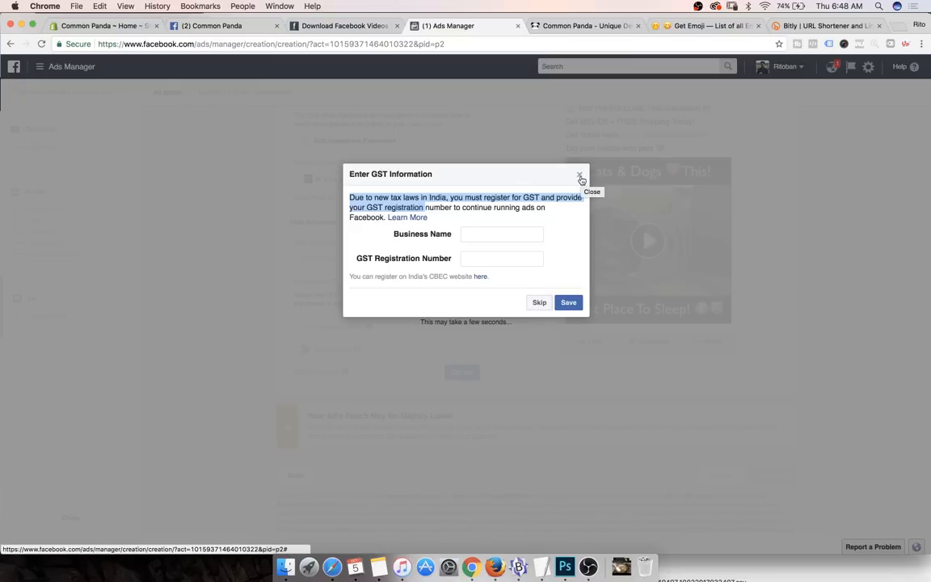
pyautogui.click(539, 303)
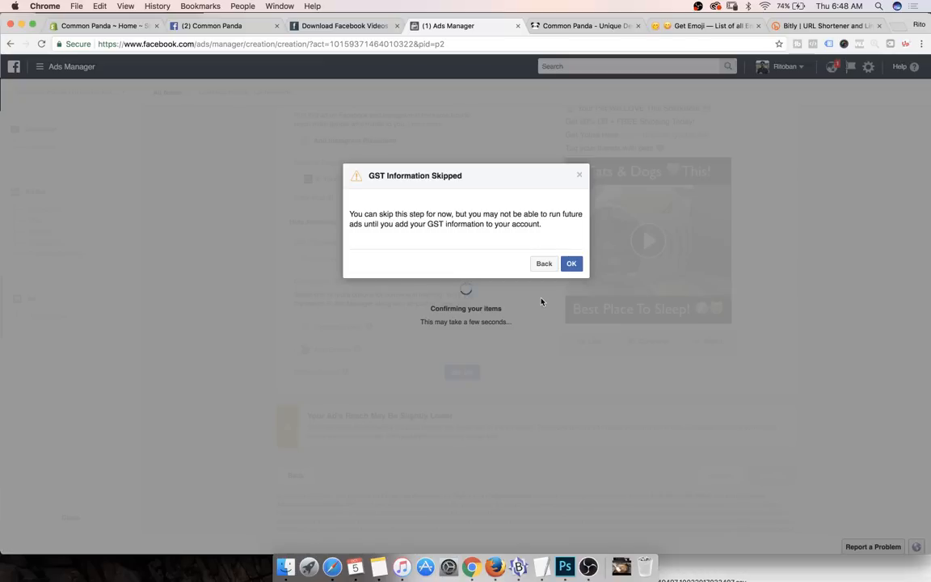
pyautogui.click(571, 265)
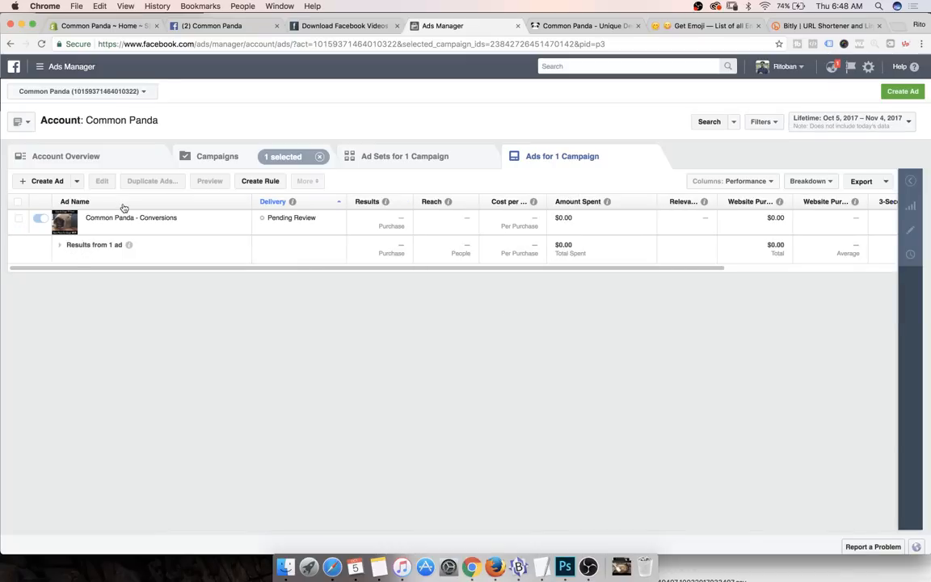
# Step: Show the account's campaigns and reload the page to refresh the list
pyautogui.click(210, 159)
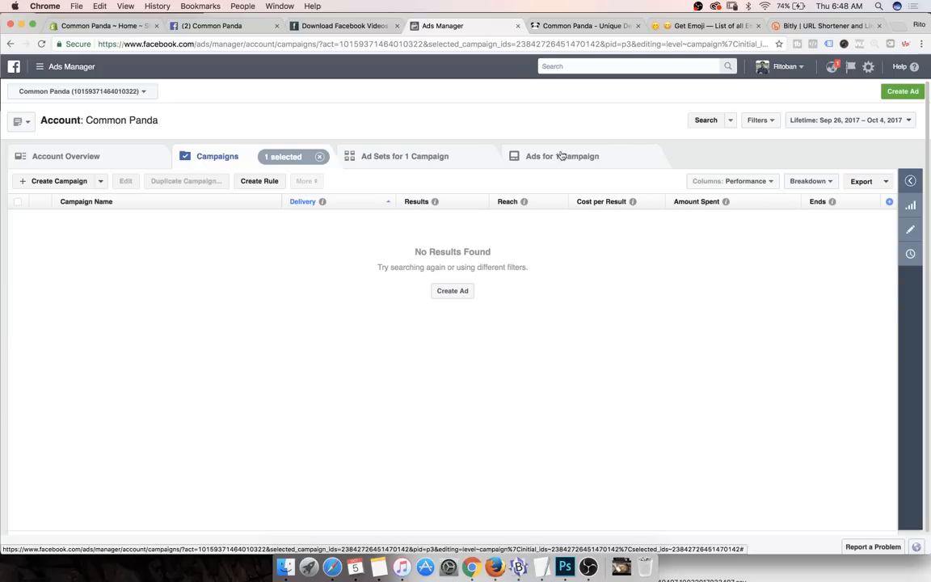
pyautogui.click(389, 44)
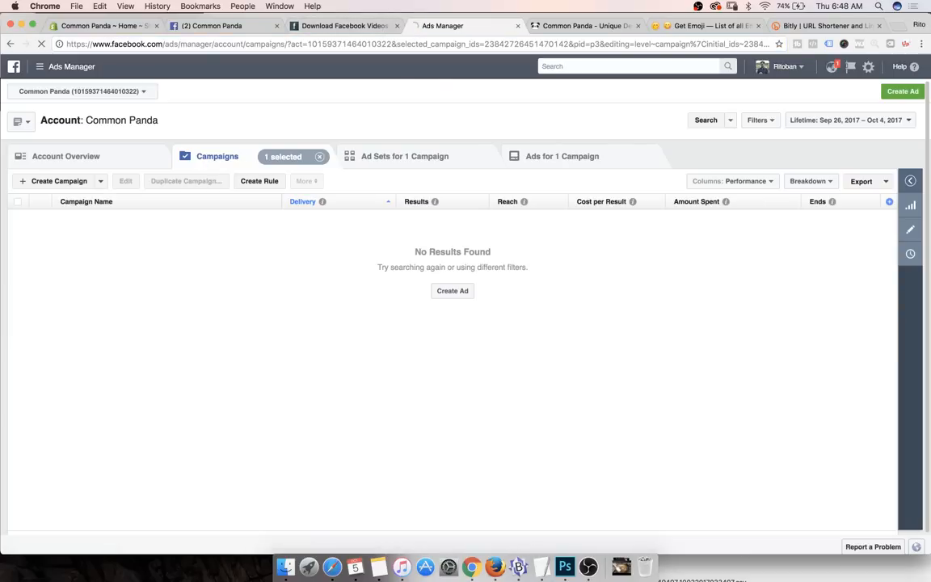
pyautogui.press('Return')
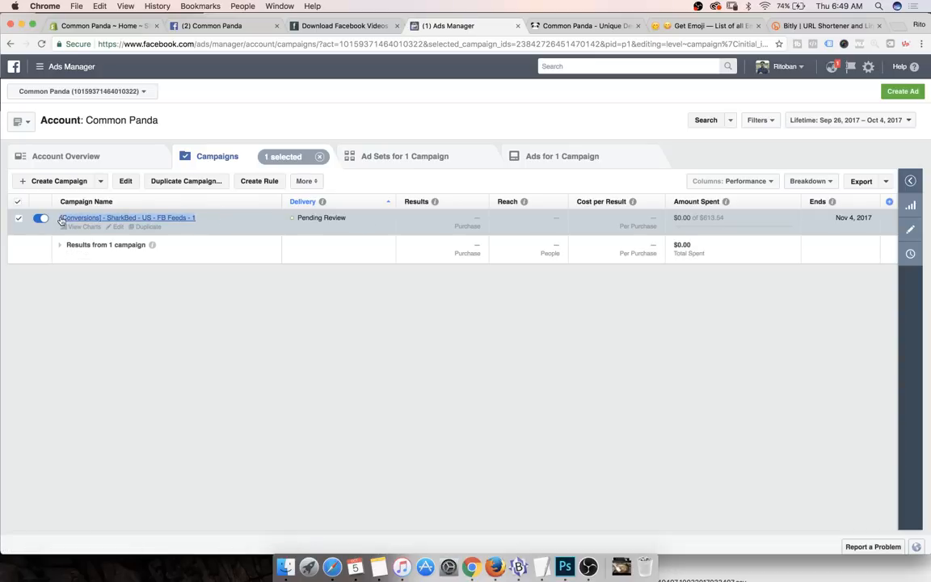
# Step: Duplicate the [Conversions] - SharkBed - US - FB Feeds - 1 campaign
pyautogui.click(911, 92)
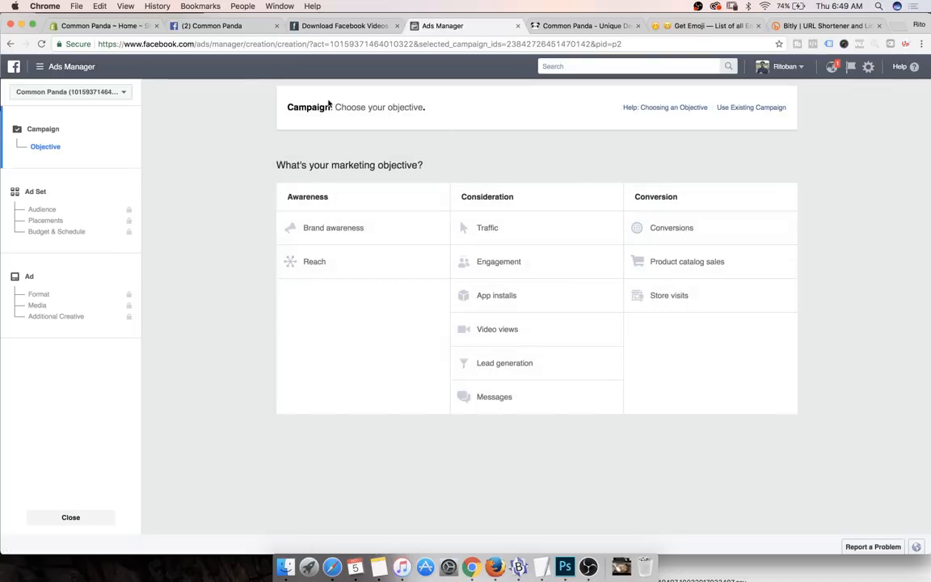
pyautogui.click(8, 44)
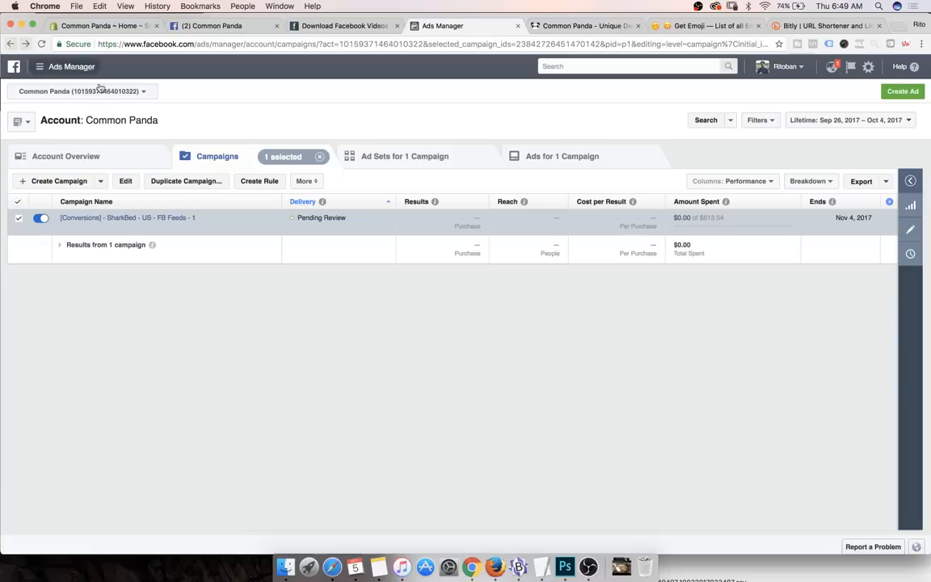
pyautogui.click(183, 185)
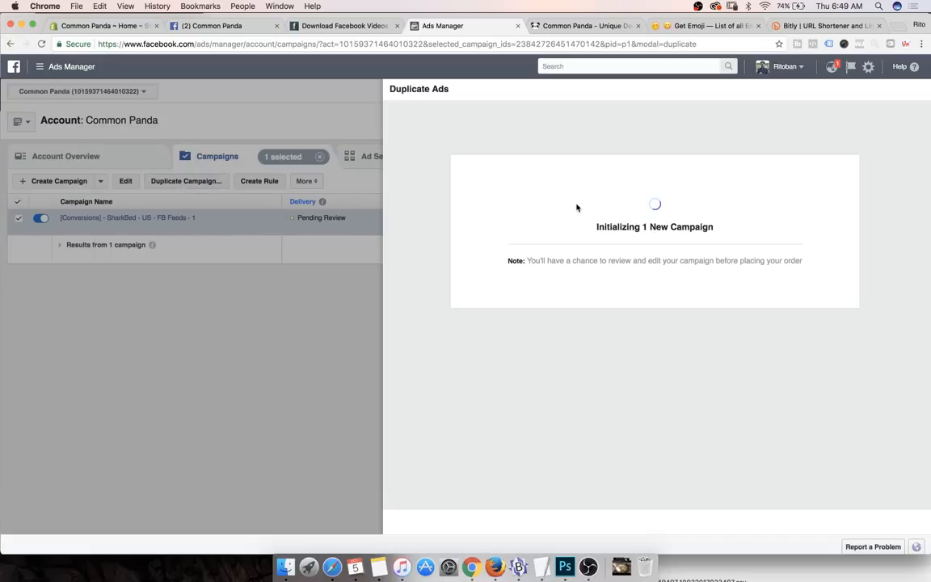
# Step: Rename the duplicated campaign as [Conversions] - PandaBox - US - FB Feeds - 1 and save it
pyautogui.click(856, 150)
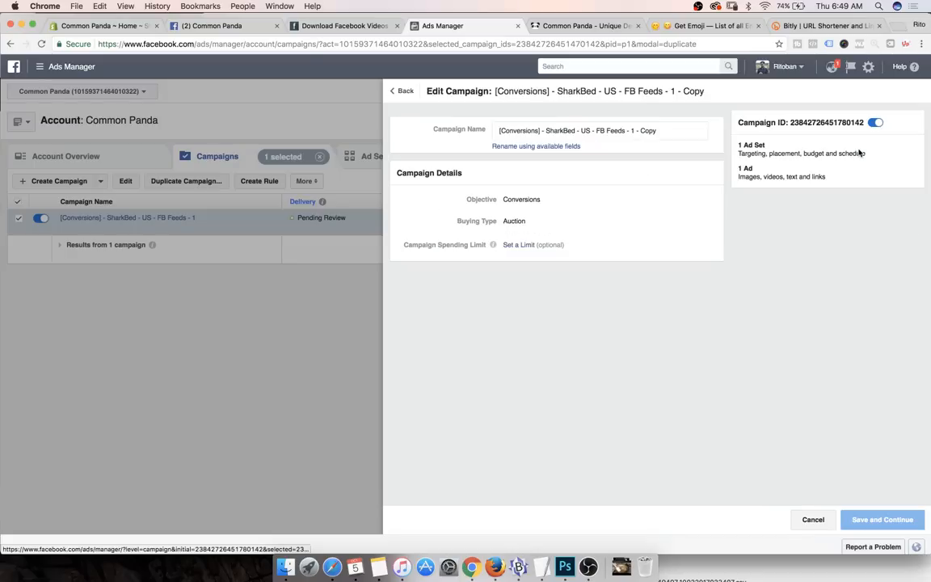
pyautogui.click(202, 26)
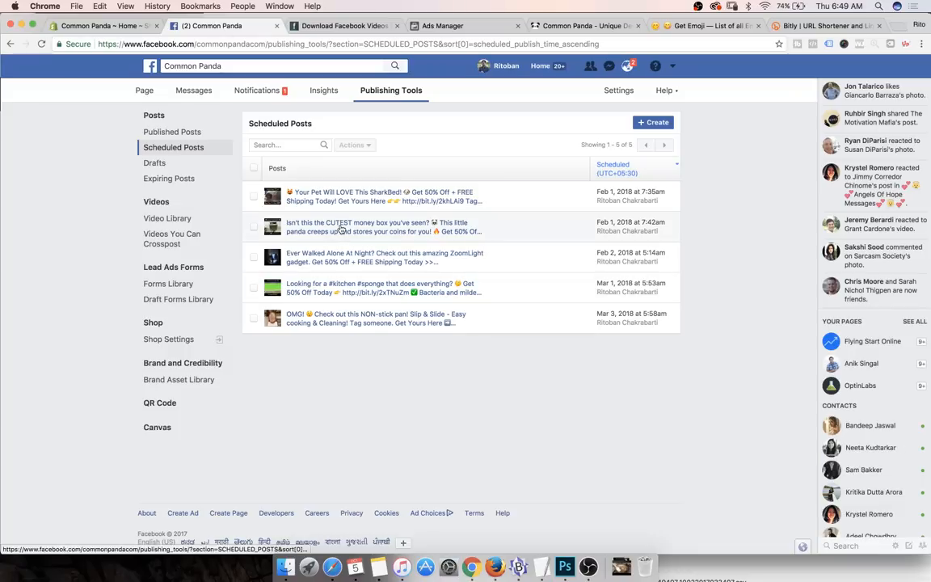
pyautogui.click(443, 26)
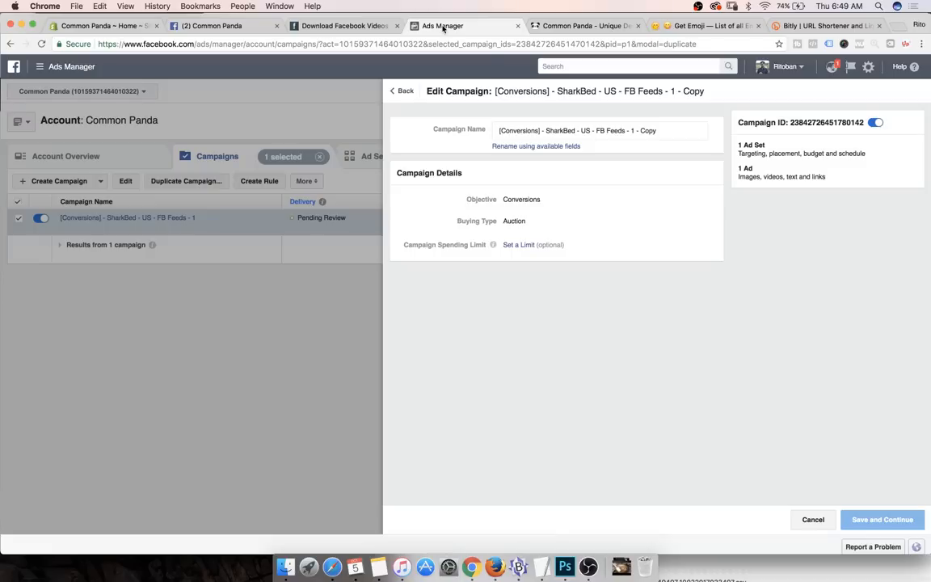
pyautogui.doubleClick(564, 131)
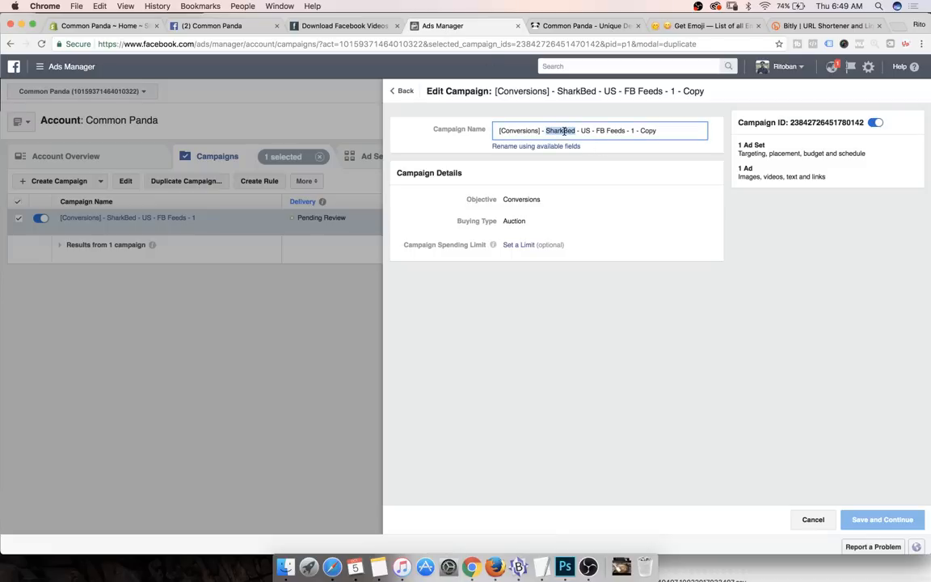
pyautogui.write('PandaBe')
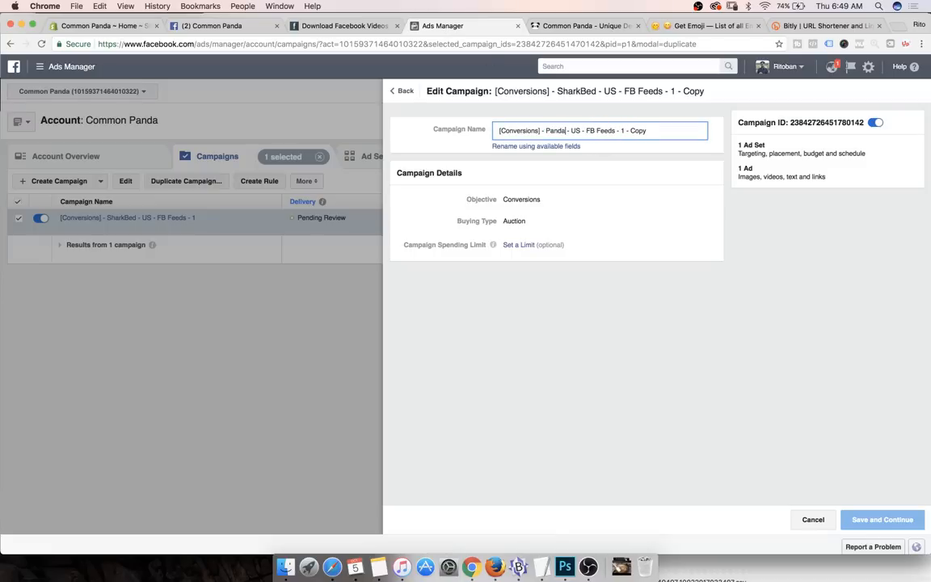
pyautogui.write('doc')
pyautogui.press('BackSpace')
pyautogui.write('x')
pyautogui.doubleClick(648, 129)
pyautogui.press('BackSpace')
pyautogui.press('BackSpace')
pyautogui.press('BackSpace')
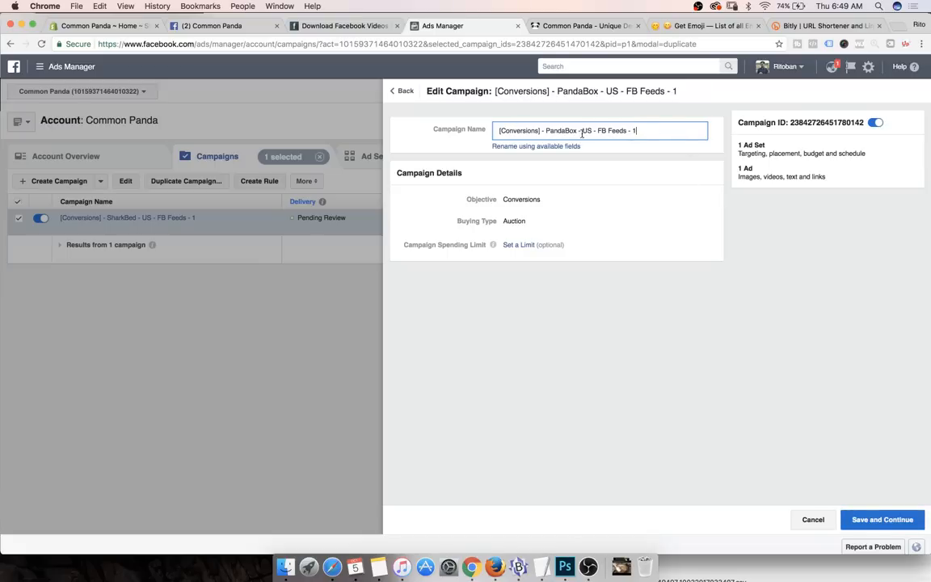
pyautogui.click(872, 520)
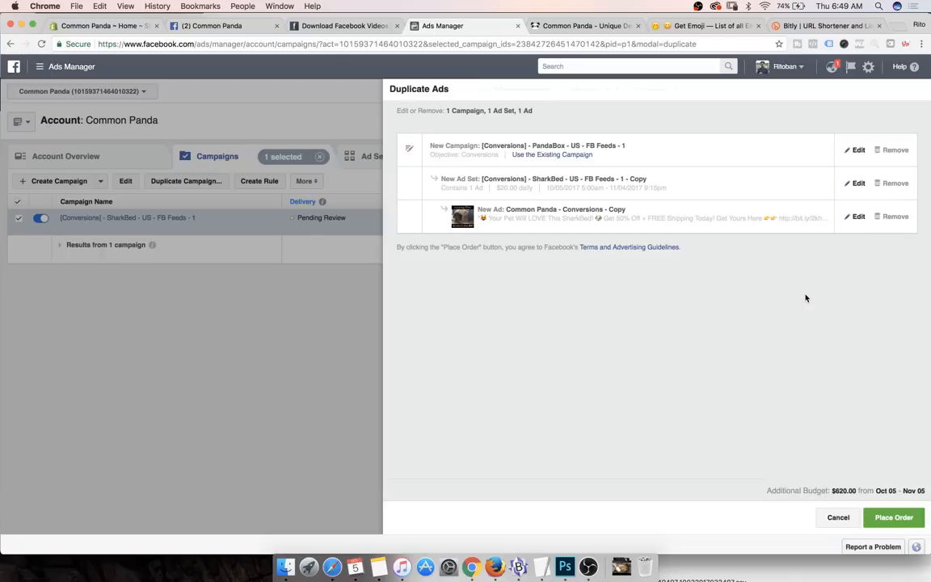
# Step: Edit the duplicated ad set and rename it as [Conversions] - PandaBed - US - FB Feeds - 1
pyautogui.click(858, 184)
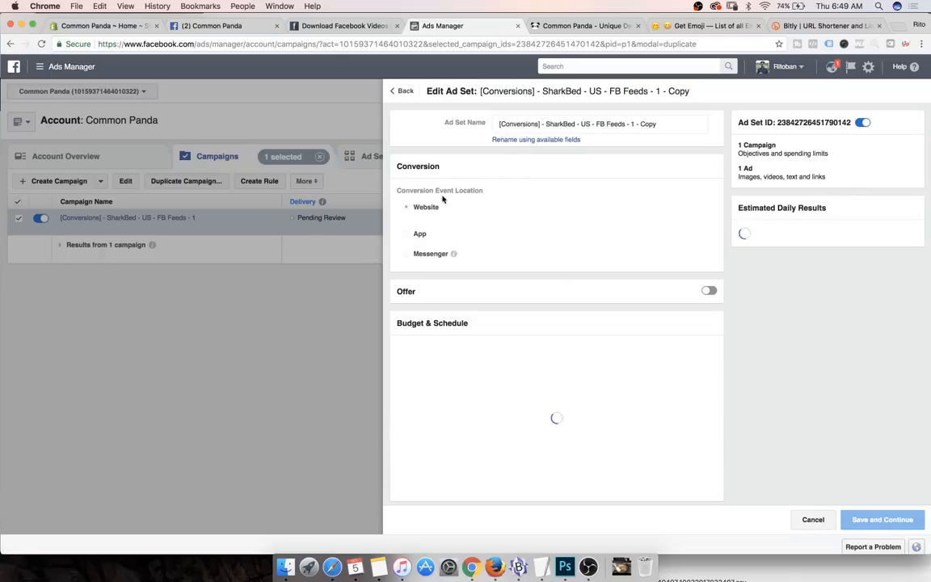
pyautogui.moveTo(635, 124); pyautogui.dragTo(712, 126)
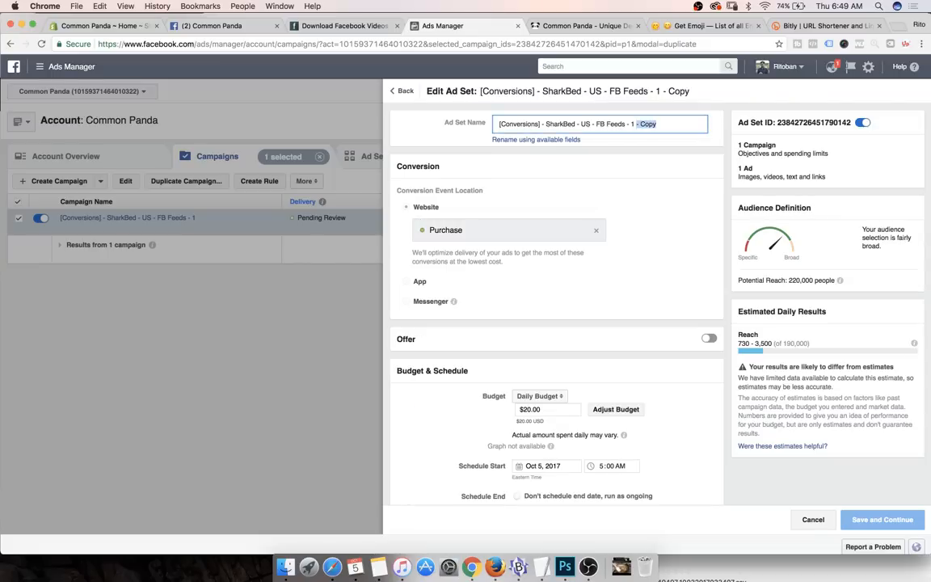
pyautogui.press('BackSpace')
pyautogui.doubleClick(560, 124)
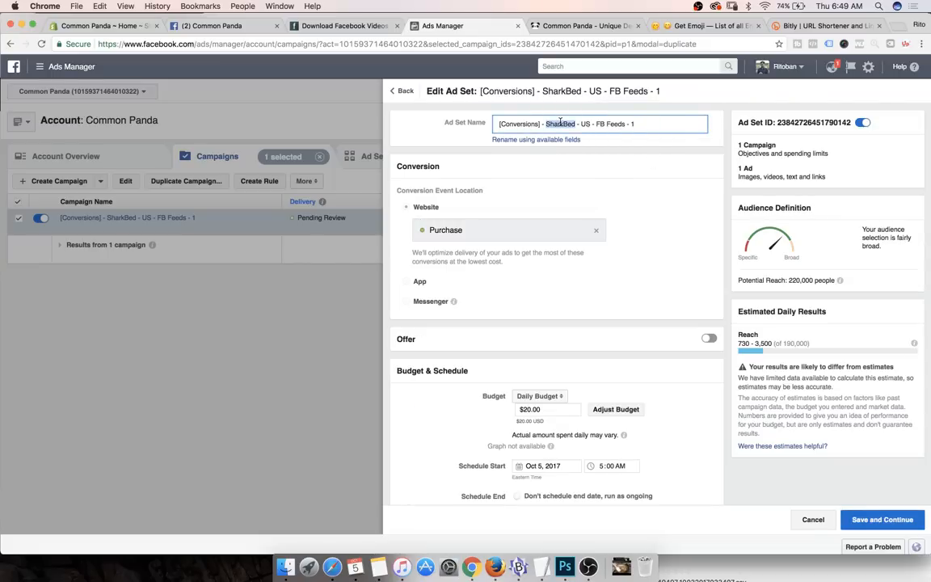
pyautogui.write('PandaBe')
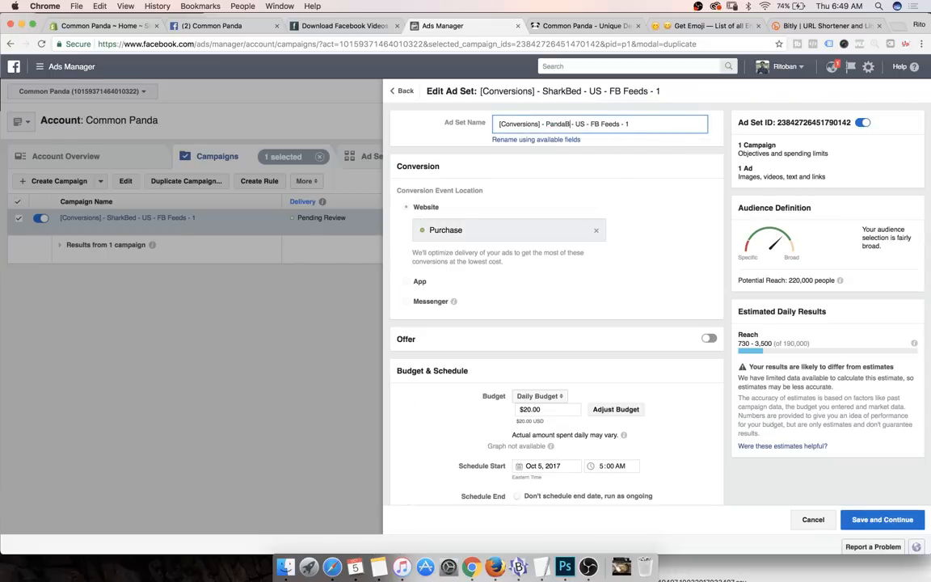
pyautogui.write('d')
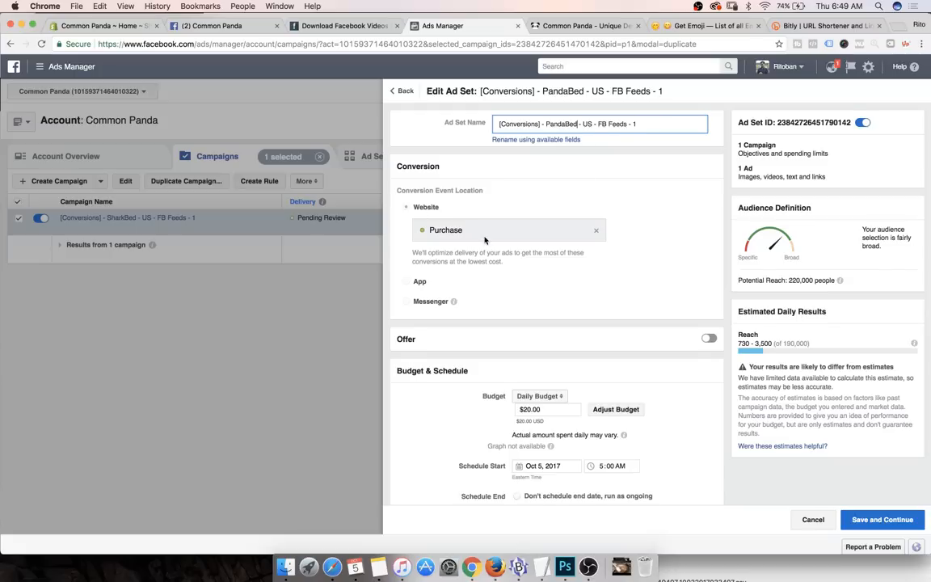
# Step: Set the ad set's schedule to run as ongoing with no end date
pyautogui.scroll(-3, 485, 239)
pyautogui.scroll(-3, 485, 239)
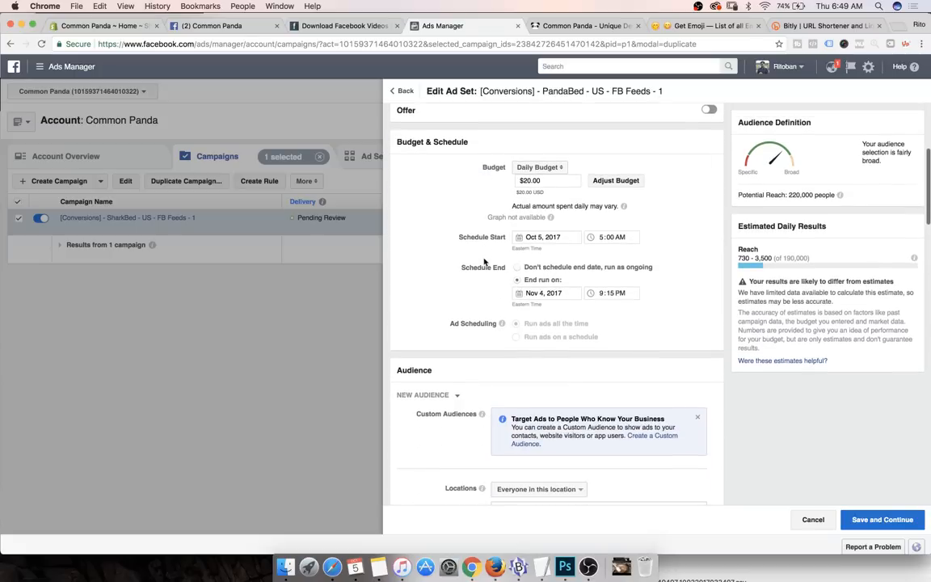
pyautogui.scroll(-3, 547, 236)
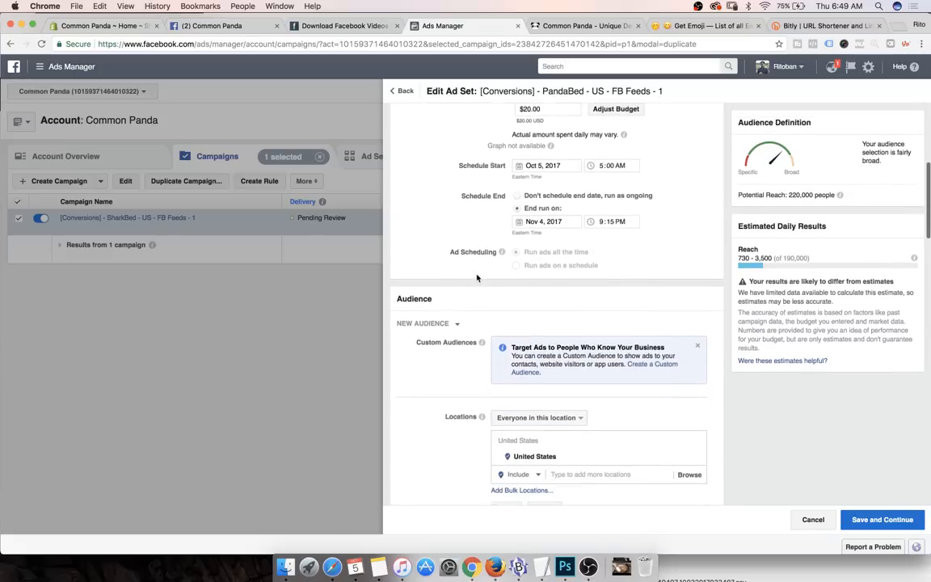
pyautogui.click(518, 191)
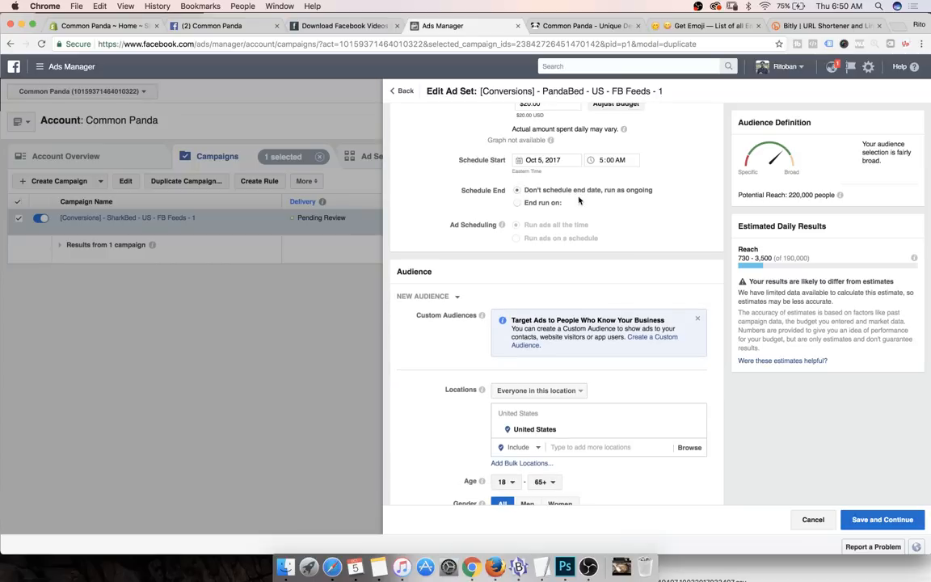
# Step: Remove the Cat Lovers interest and the Cat products behavior from the ad set's detailed targeting
pyautogui.scroll(-6, 522, 260)
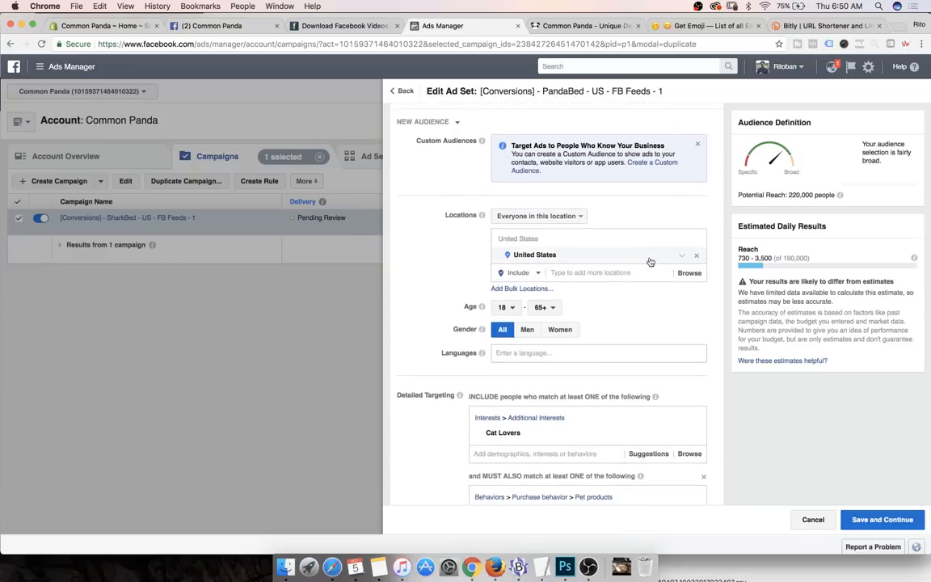
pyautogui.scroll(-7, 568, 280)
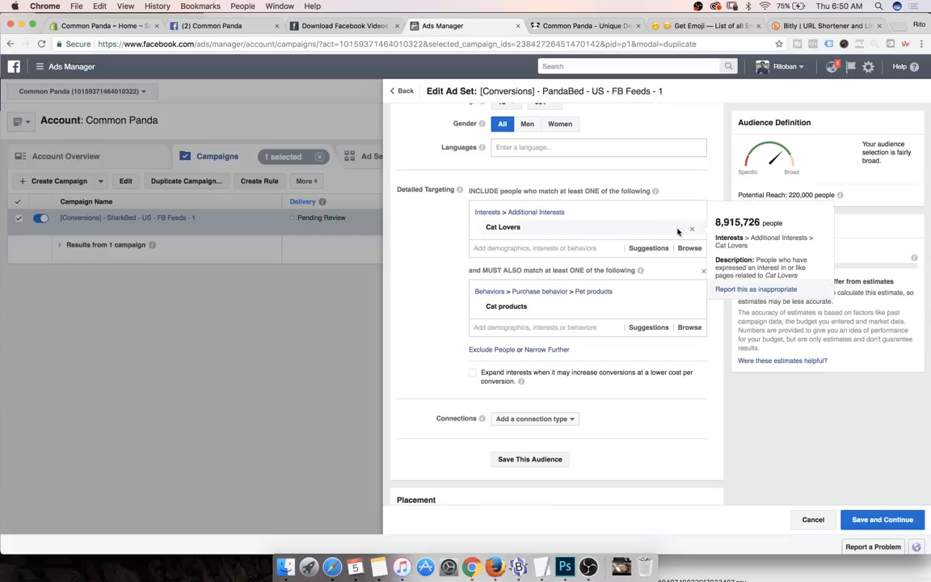
pyautogui.click(693, 232)
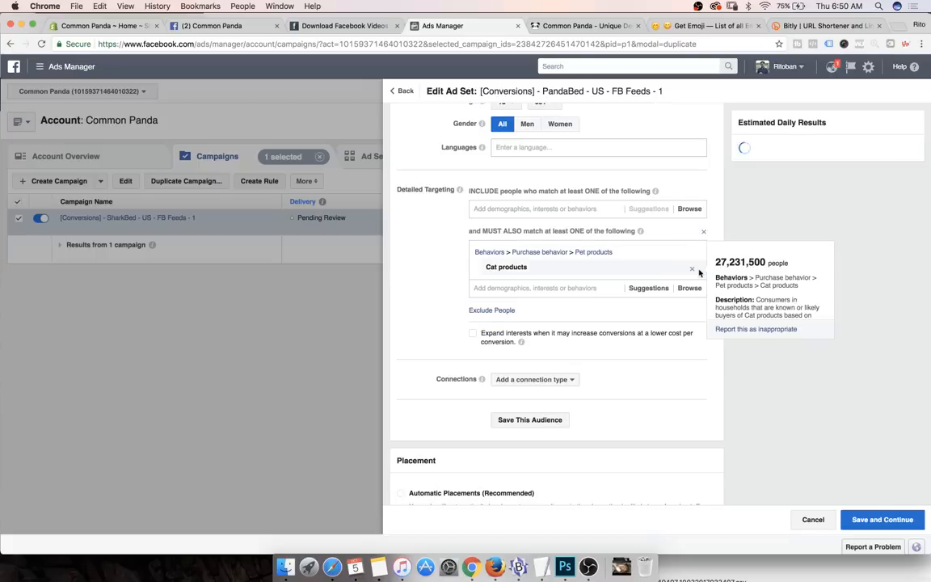
pyautogui.click(692, 268)
# Step: Search the detailed targeting for panda, look through the suggestions, and include the Giant panda interest
pyautogui.click(550, 208)
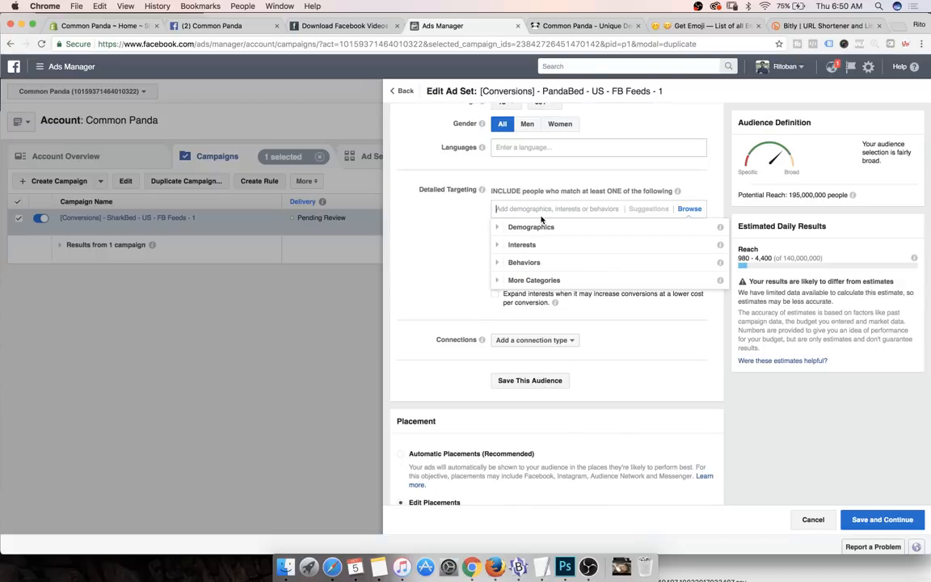
pyautogui.write('pANDA')
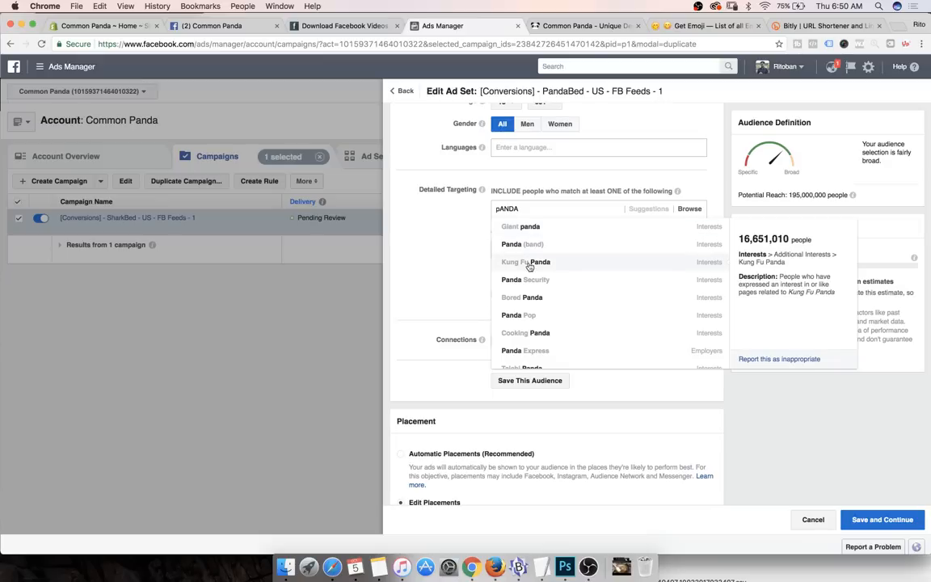
pyautogui.scroll(-3, 529, 267)
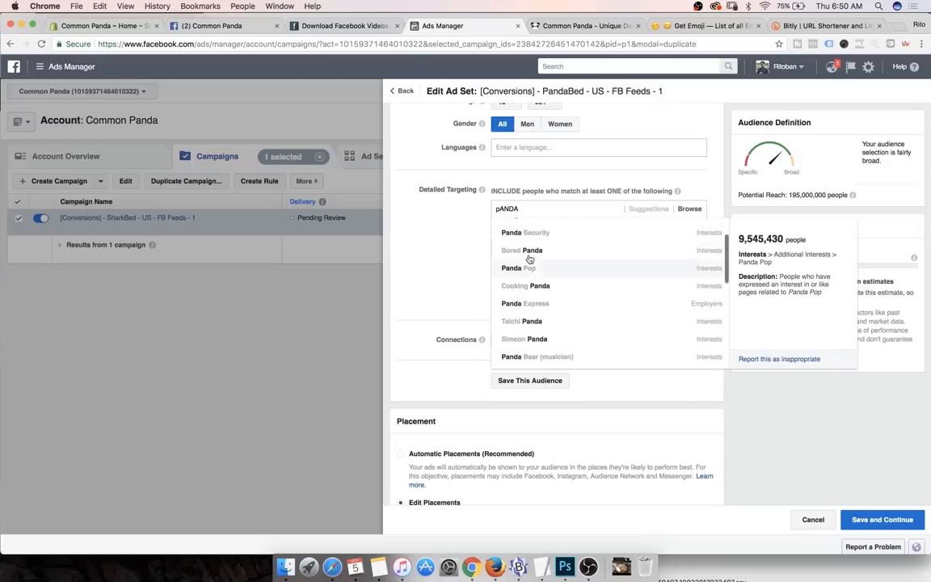
pyautogui.scroll(-3, 529, 258)
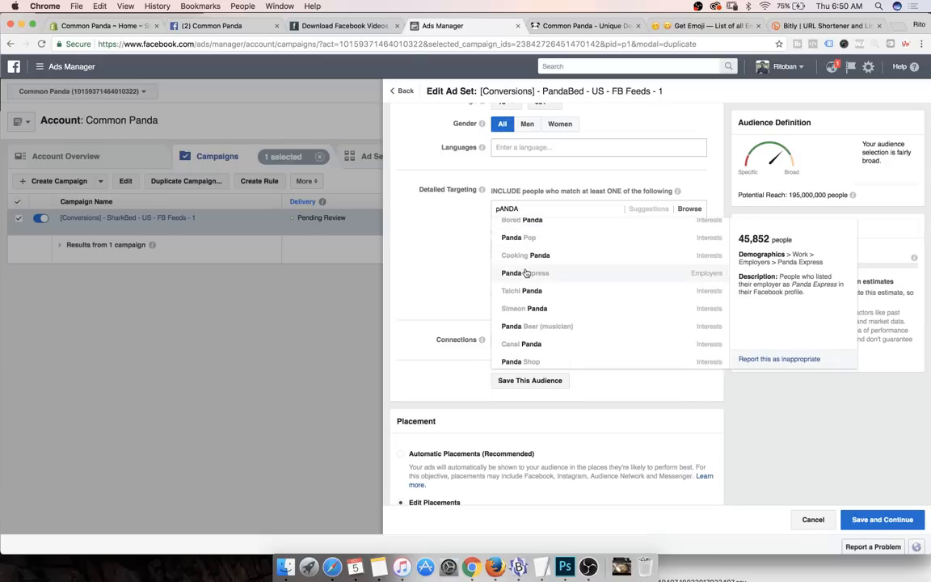
pyautogui.scroll(-5, 525, 271)
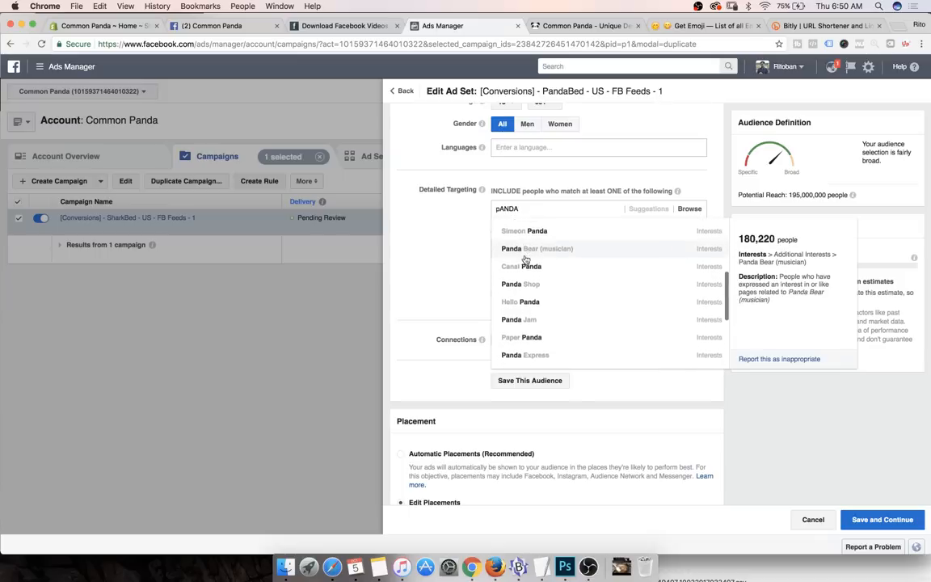
pyautogui.scroll(-3, 526, 255)
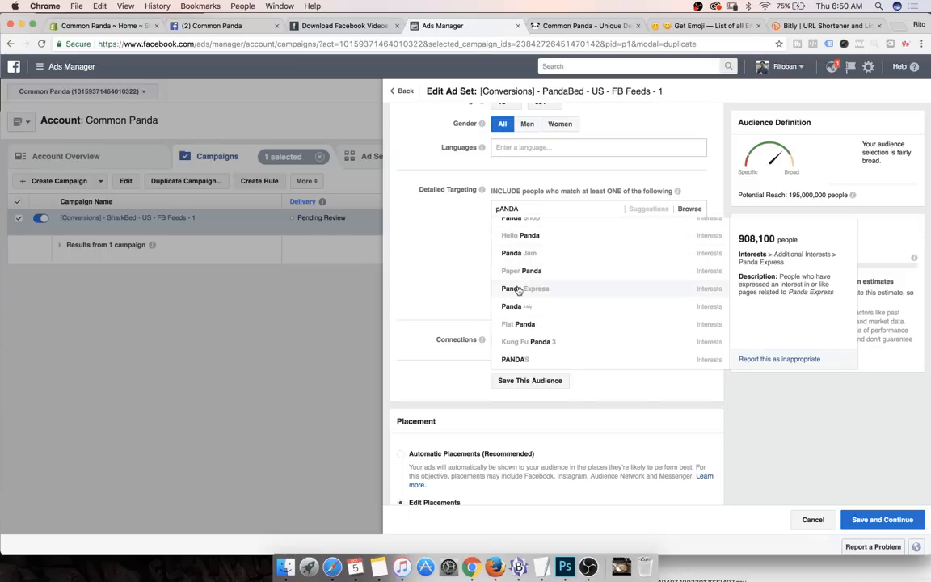
pyautogui.scroll(-3, 519, 292)
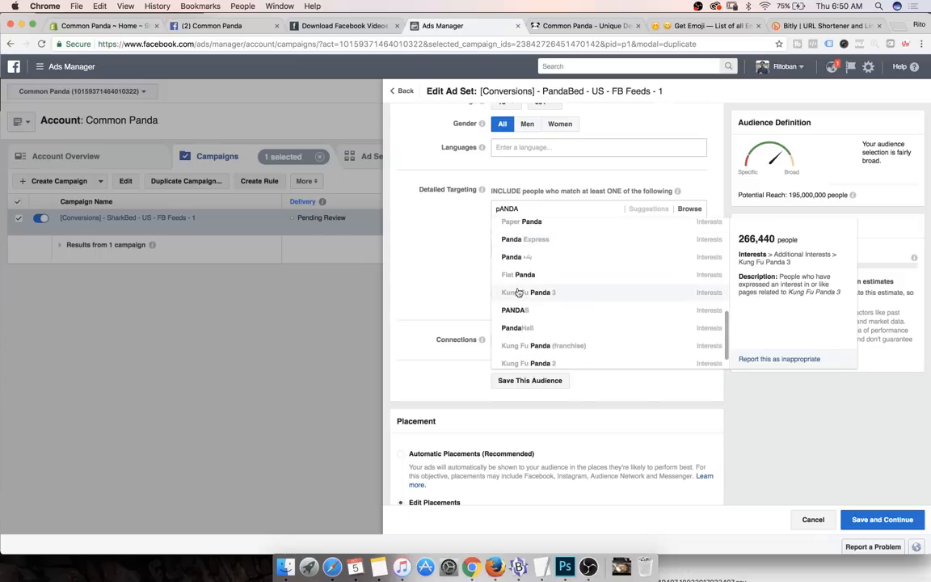
pyautogui.scroll(-5, 520, 295)
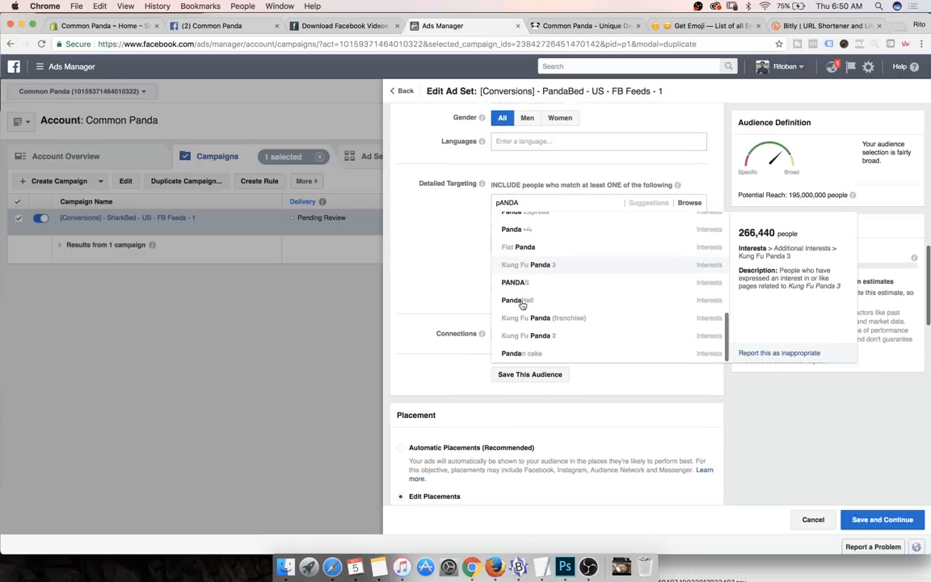
pyautogui.scroll(5, 521, 305)
pyautogui.scroll(-3, 426, 395)
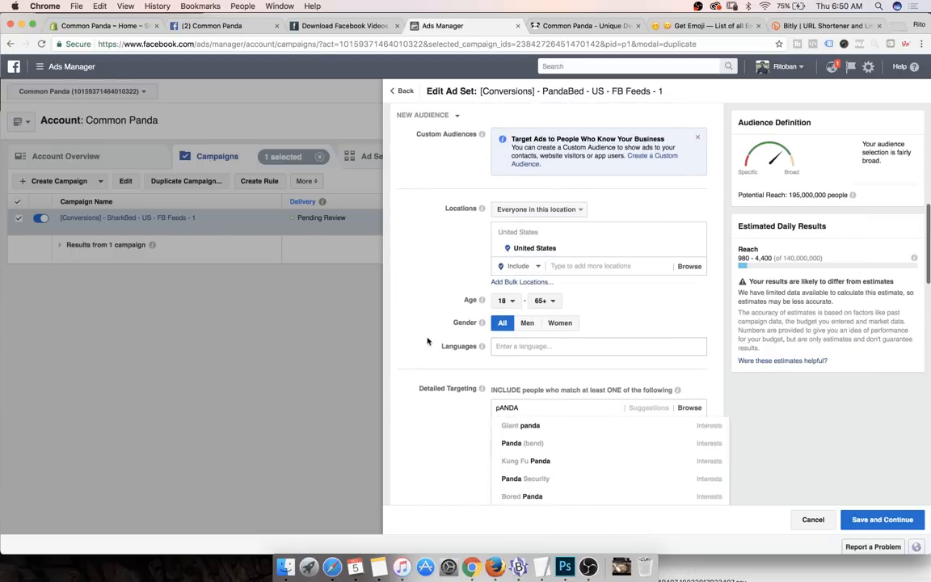
pyautogui.click(515, 336)
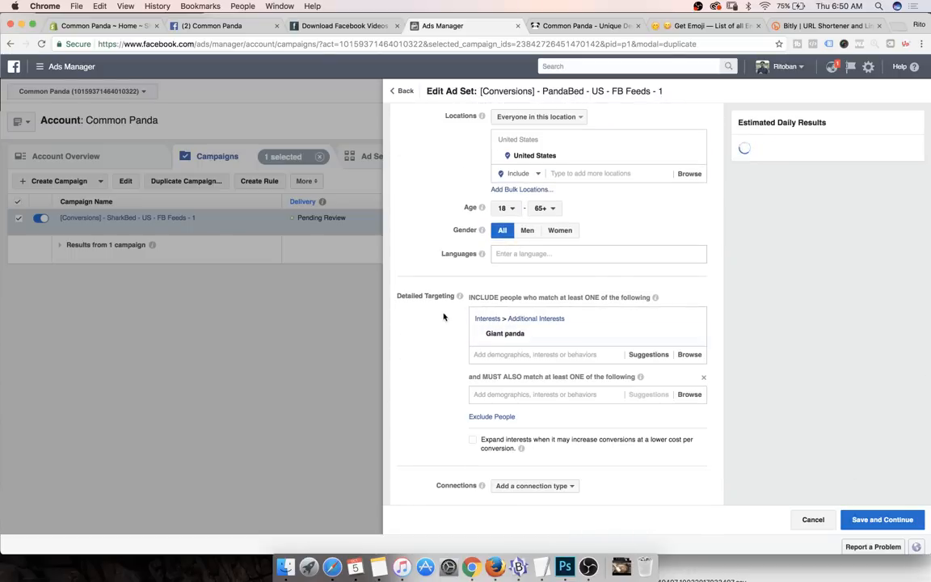
# Step: Search for PANDA in the must-also-match targeting group and add the Kung Fu Panda interest
pyautogui.scroll(-1, 443, 317)
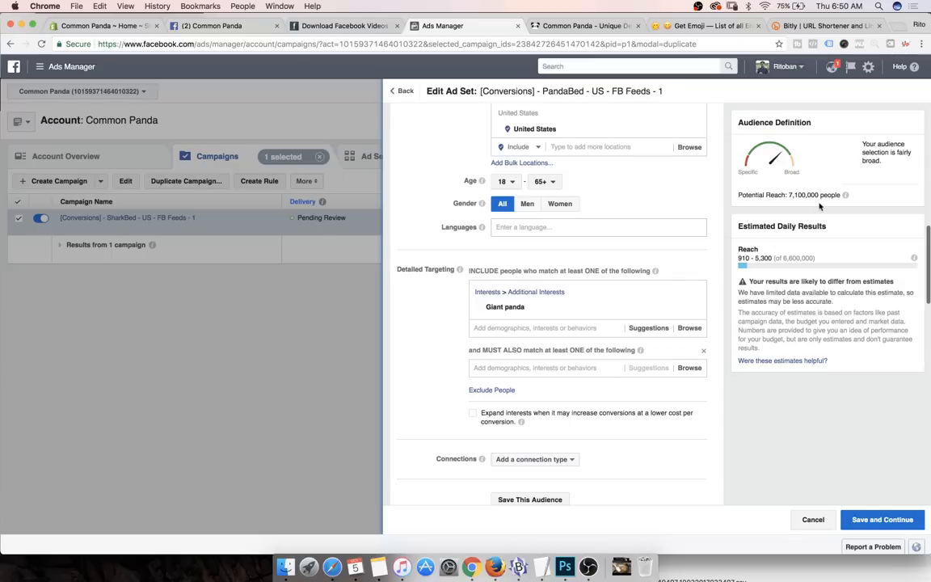
pyautogui.scroll(-2, 485, 325)
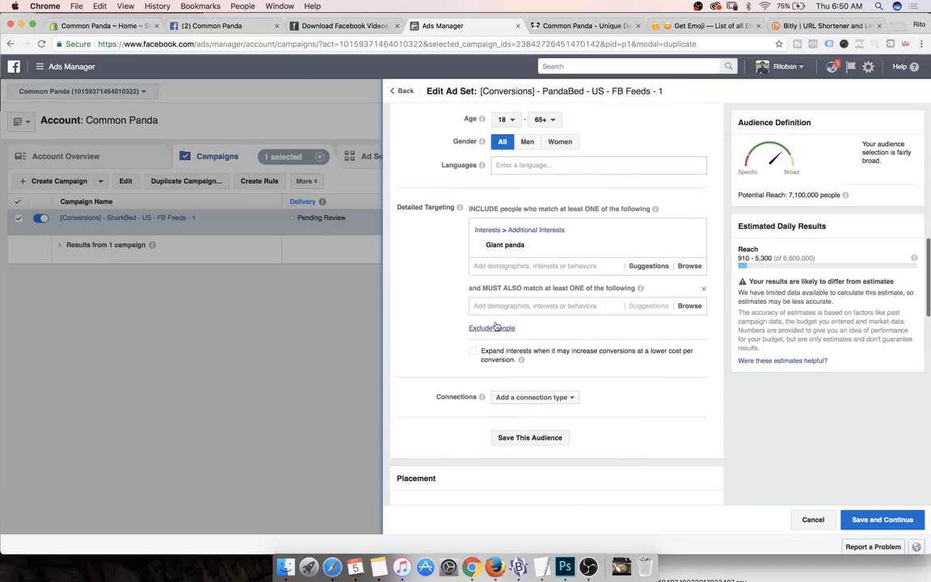
pyautogui.click(556, 306)
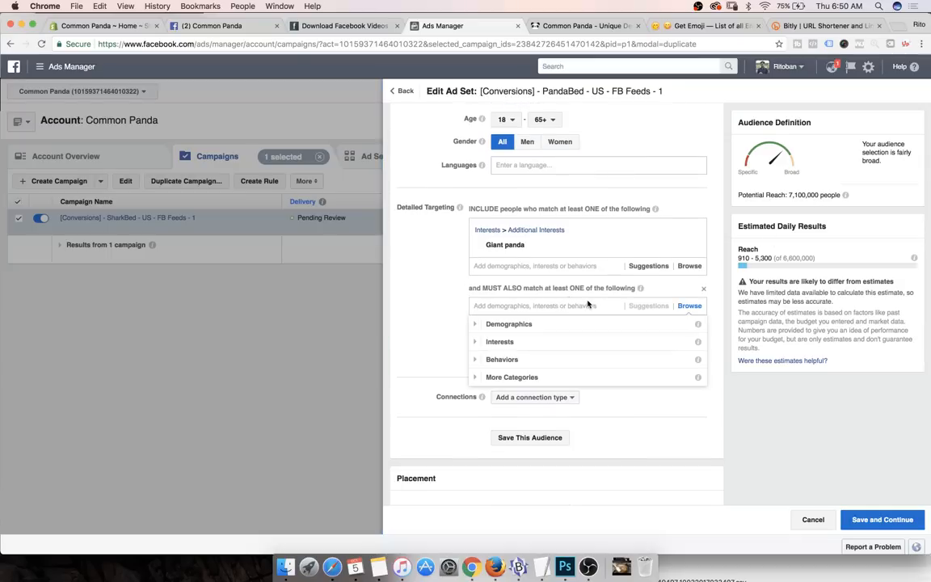
pyautogui.write('PANDA')
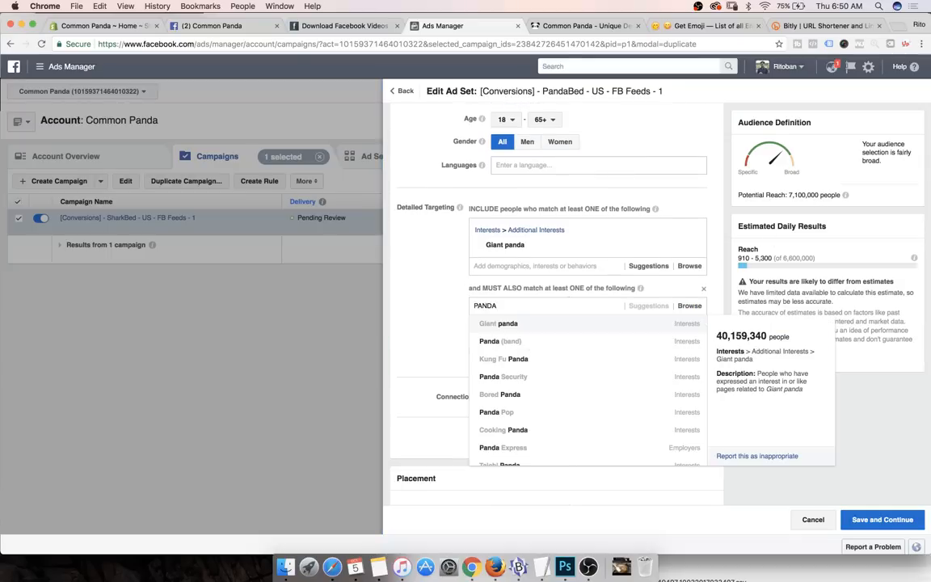
pyautogui.click(541, 359)
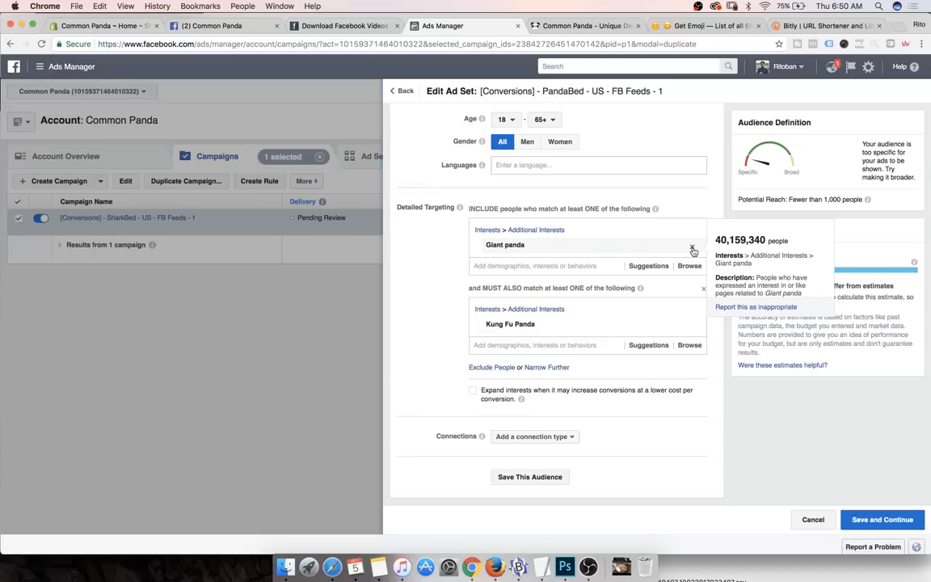
# Step: Replace the Giant panda interest in the include group with the Engaged Shoppers purchase behavior
pyautogui.click(694, 244)
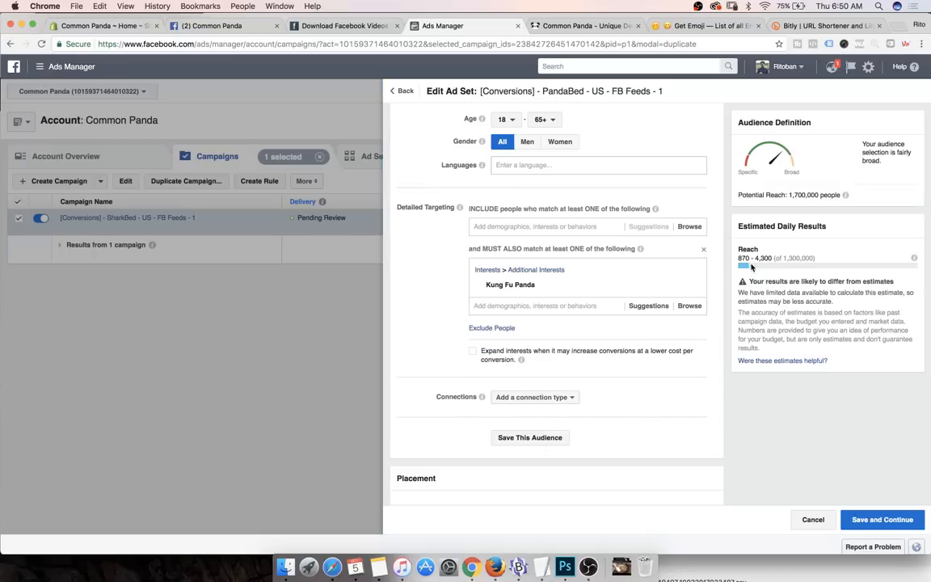
pyautogui.click(539, 226)
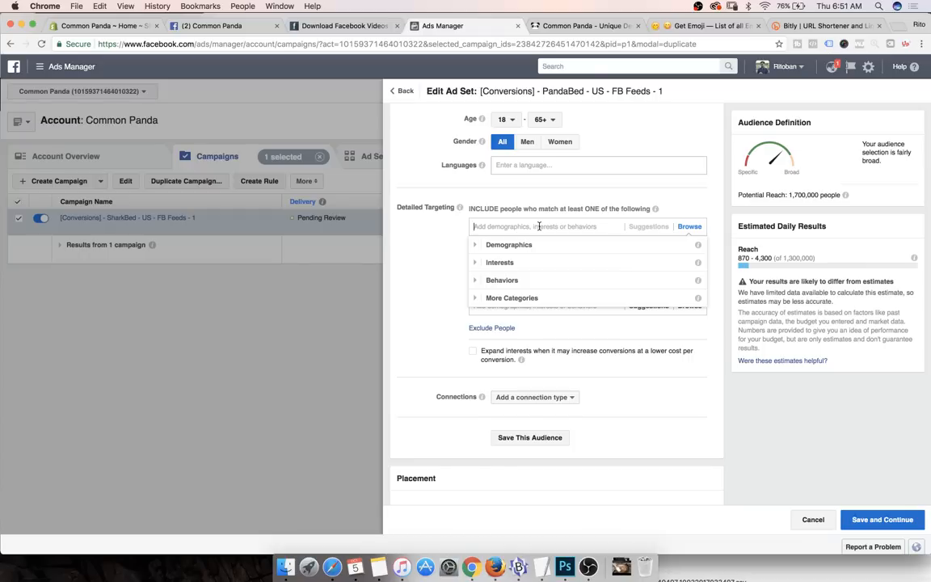
pyautogui.write('purchase')
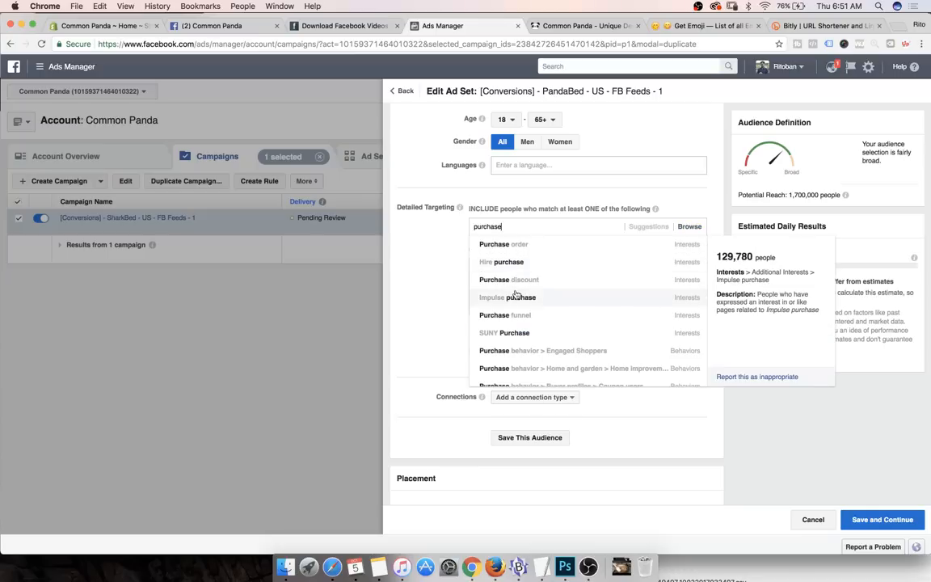
pyautogui.scroll(-3, 515, 295)
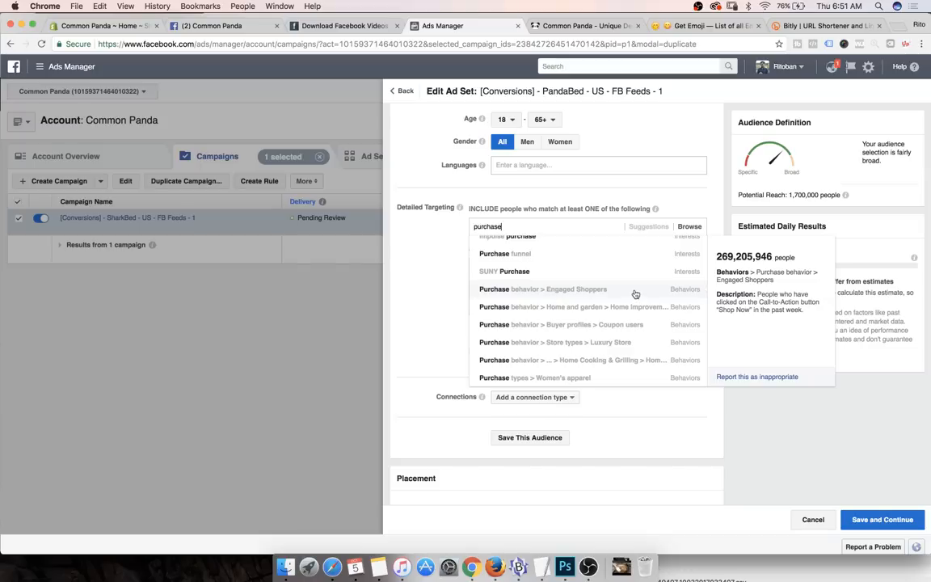
pyautogui.click(578, 296)
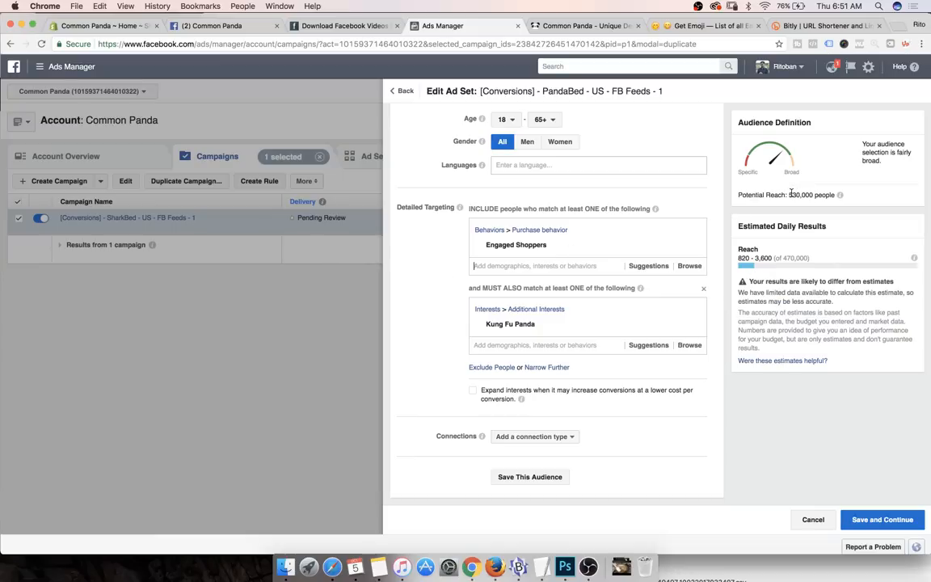
# Step: Review the ad set's placement, optimization and delivery settings, then save the ad set and return to the duplicate overview
pyautogui.scroll(-1, 431, 295)
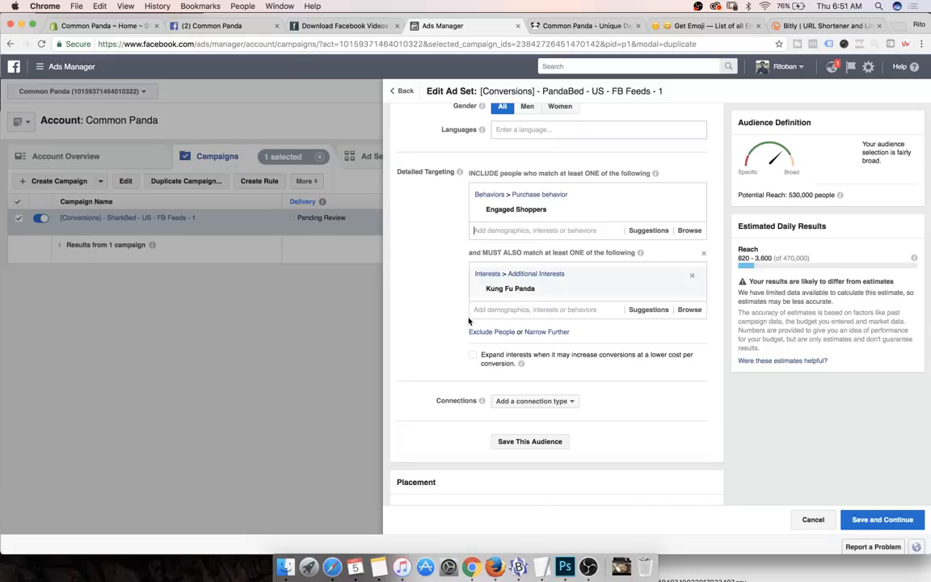
pyautogui.scroll(-4, 443, 312)
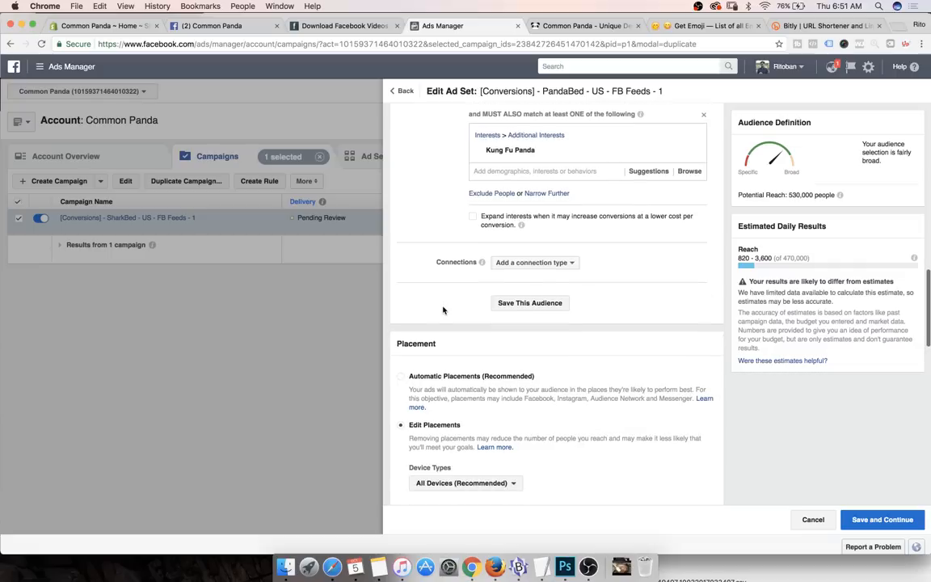
pyautogui.scroll(-3, 443, 310)
pyautogui.scroll(-20, 443, 309)
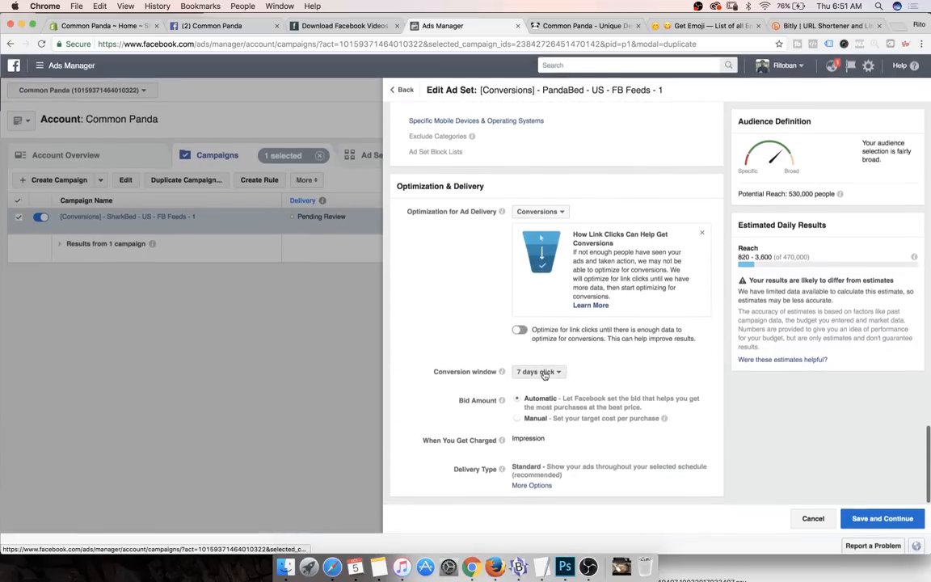
pyautogui.click(888, 520)
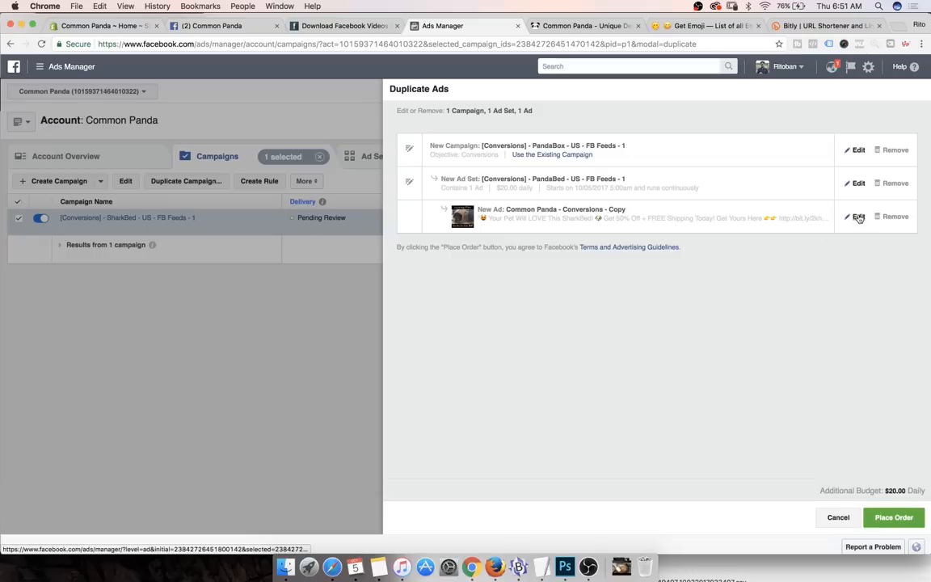
# Step: Switch the duplicated ad to the existing "Isn't this the CUTEST money box you've seen?" page post and save the ad
pyautogui.click(858, 216)
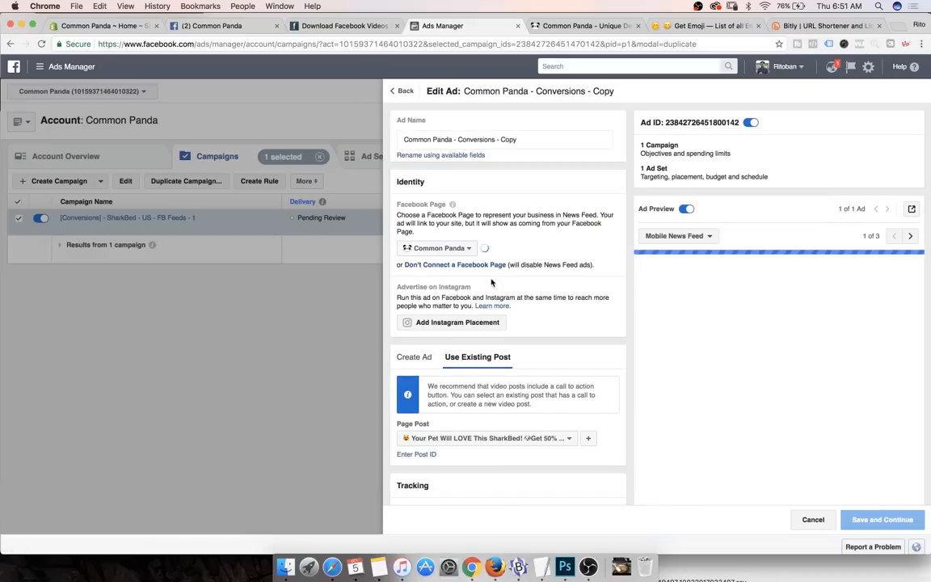
pyautogui.scroll(-3, 491, 282)
pyautogui.scroll(-2, 490, 282)
pyautogui.click(491, 282)
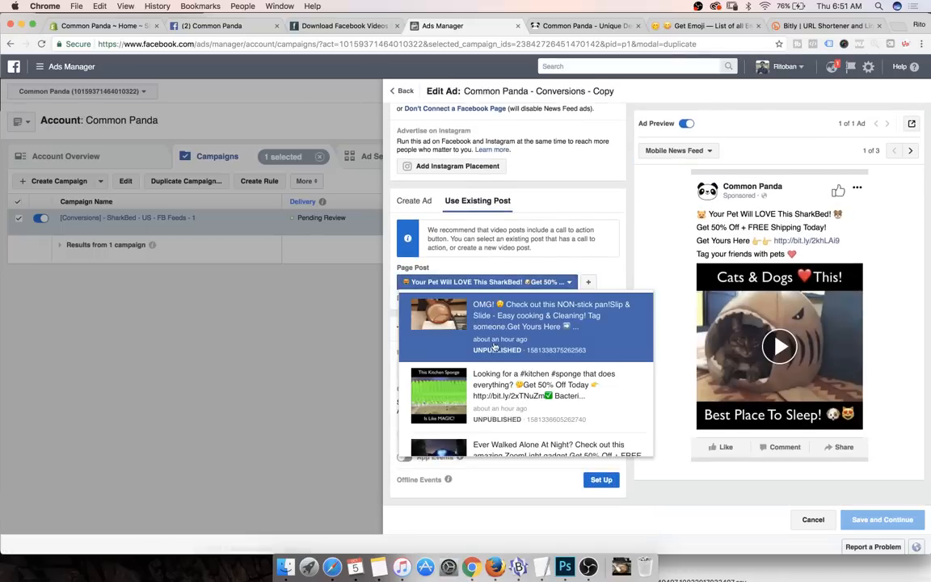
pyautogui.scroll(-2, 493, 356)
pyautogui.scroll(-3, 492, 357)
pyautogui.click(500, 381)
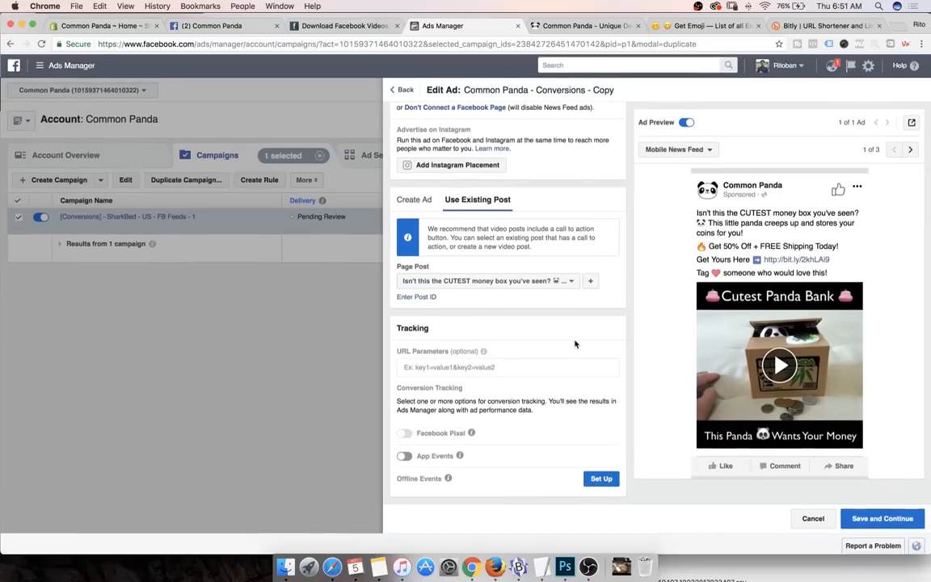
pyautogui.click(876, 520)
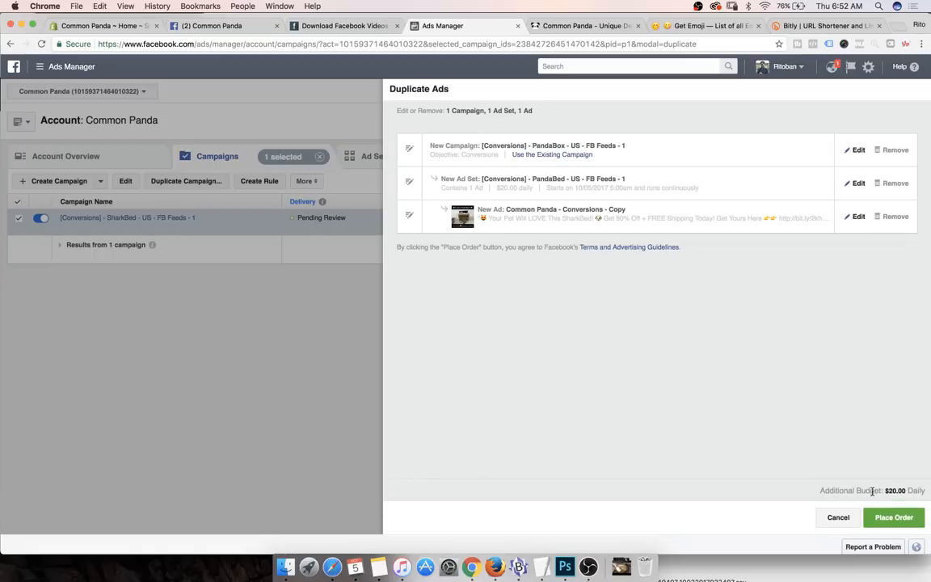
# Step: Place the order for the PandaBox campaign and start duplicating that campaign on its own
pyautogui.click(893, 517)
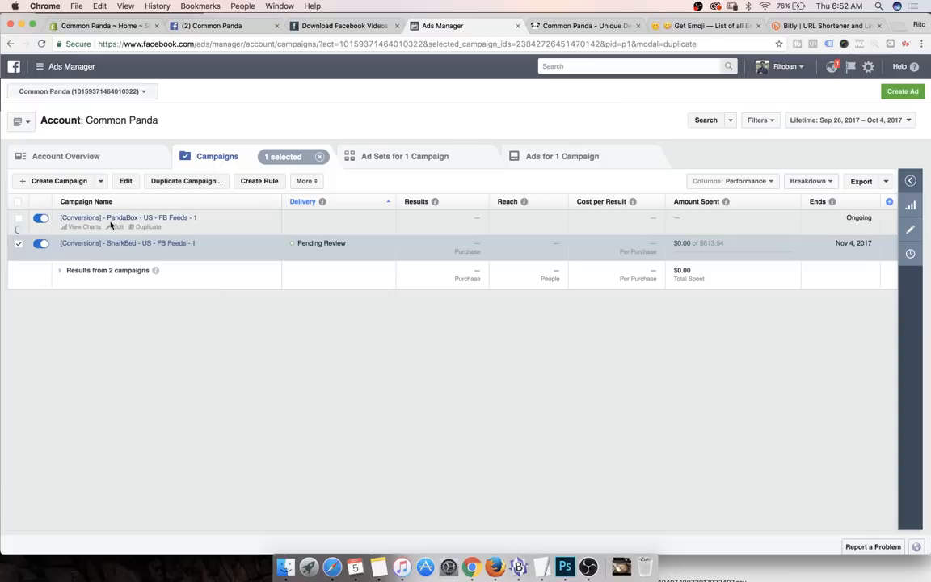
pyautogui.click(18, 219)
pyautogui.click(186, 181)
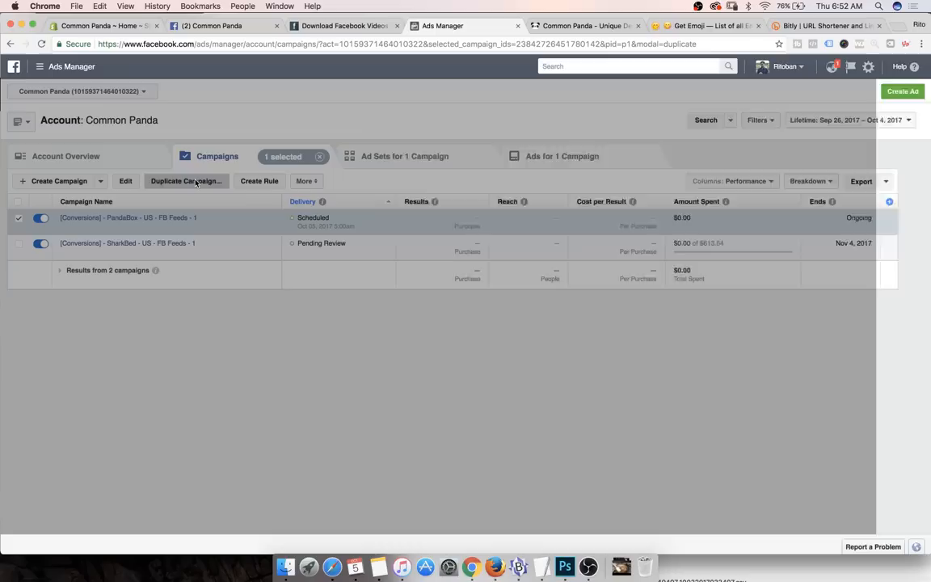
# Step: Check the Common Panda page's scheduled posts for the next product to advertise, and return to Ads Manager
pyautogui.click(212, 26)
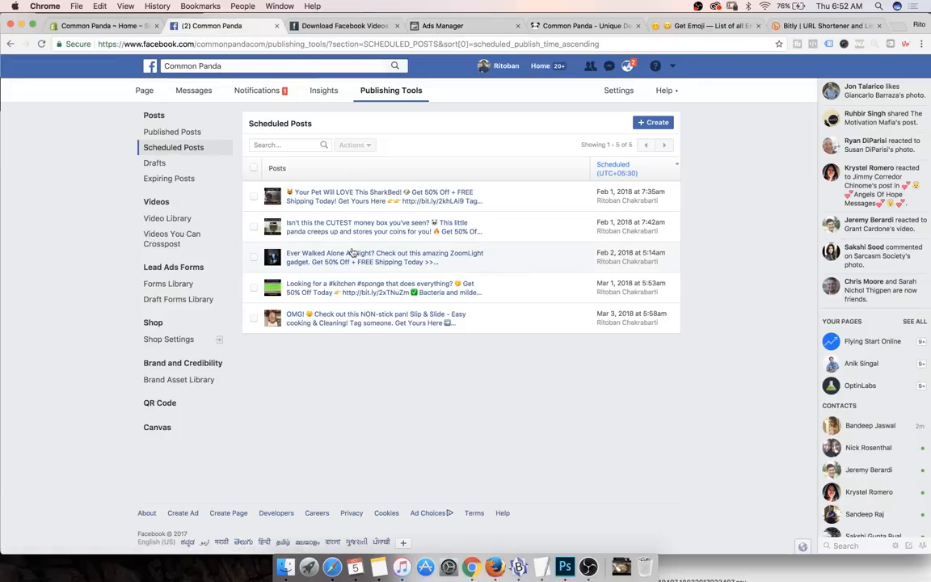
pyautogui.click(335, 26)
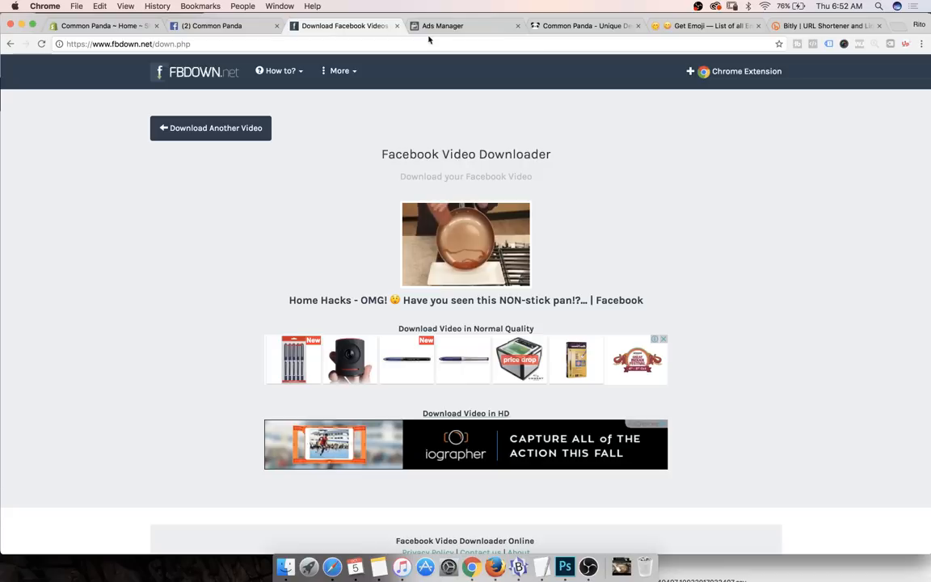
pyautogui.click(439, 26)
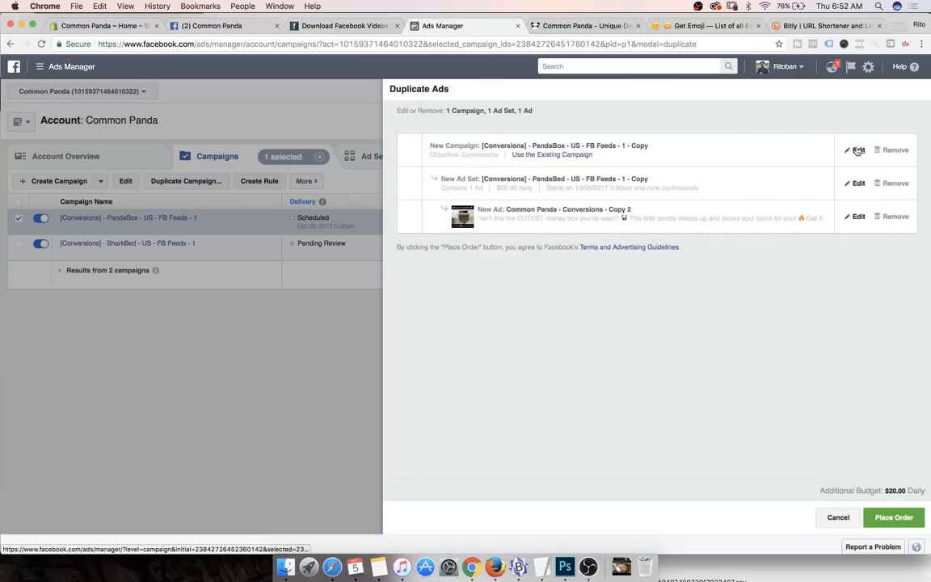
# Step: Rename the duplicated campaign to "[Conversions] - ZoomLight - US - FB Feeds - 1" and save it
pyautogui.click(855, 149)
pyautogui.doubleClick(563, 130)
pyautogui.write('ZoomLi')
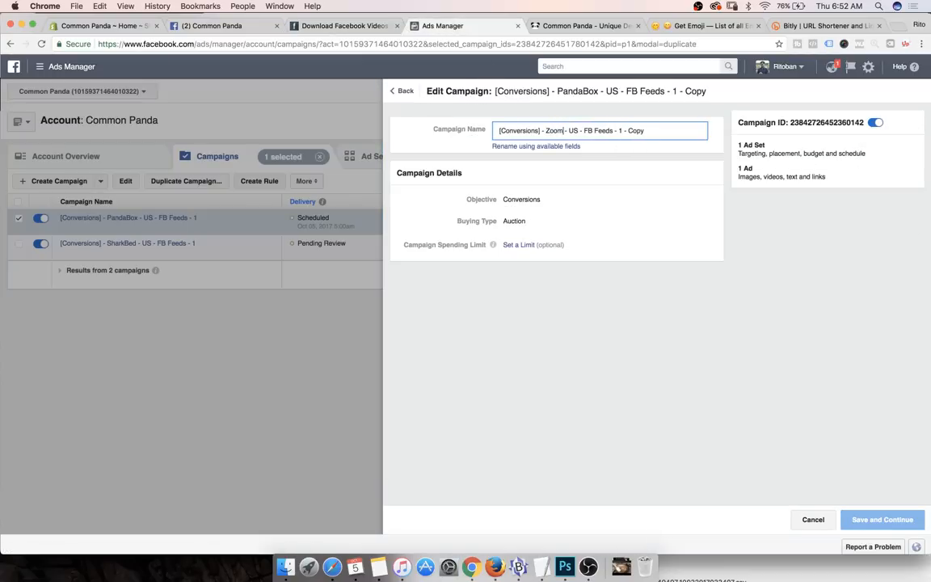
pyautogui.write('ght')
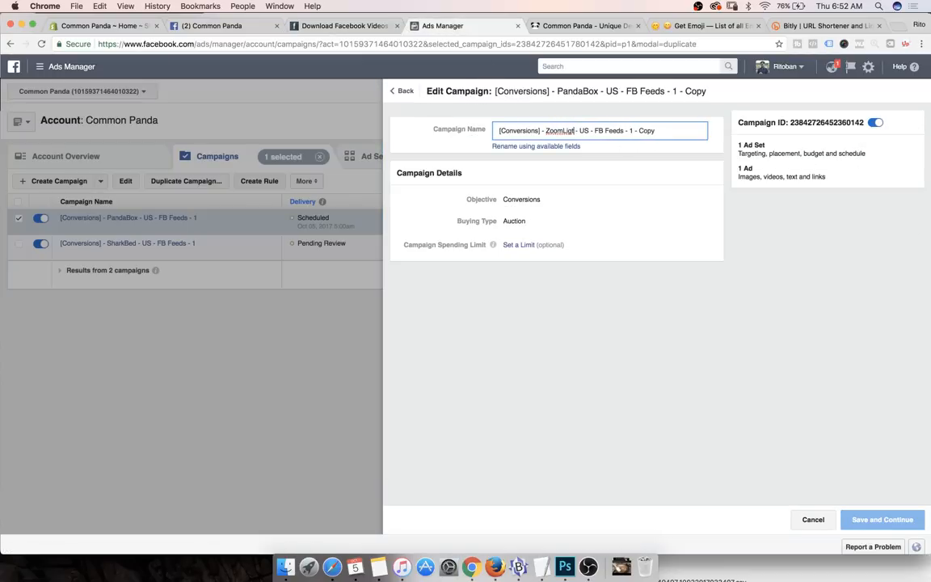
pyautogui.doubleClick(560, 133)
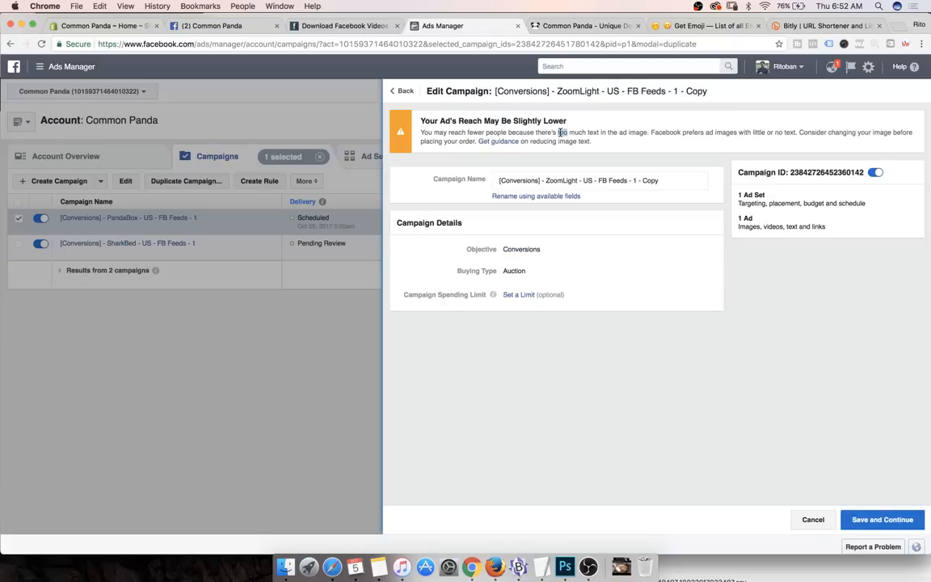
pyautogui.click(562, 180)
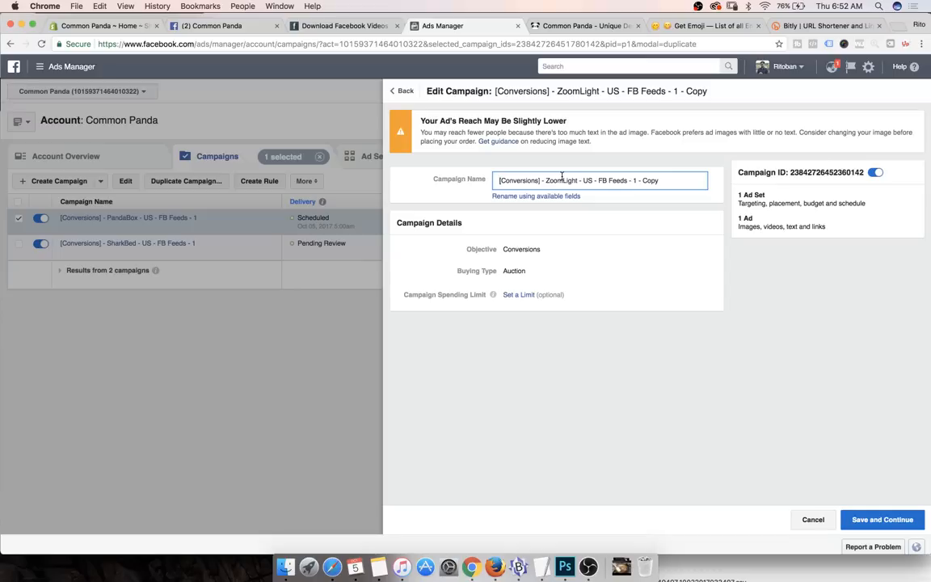
pyautogui.doubleClick(563, 181)
pyautogui.moveTo(637, 180); pyautogui.dragTo(725, 182)
pyautogui.press('BackSpace')
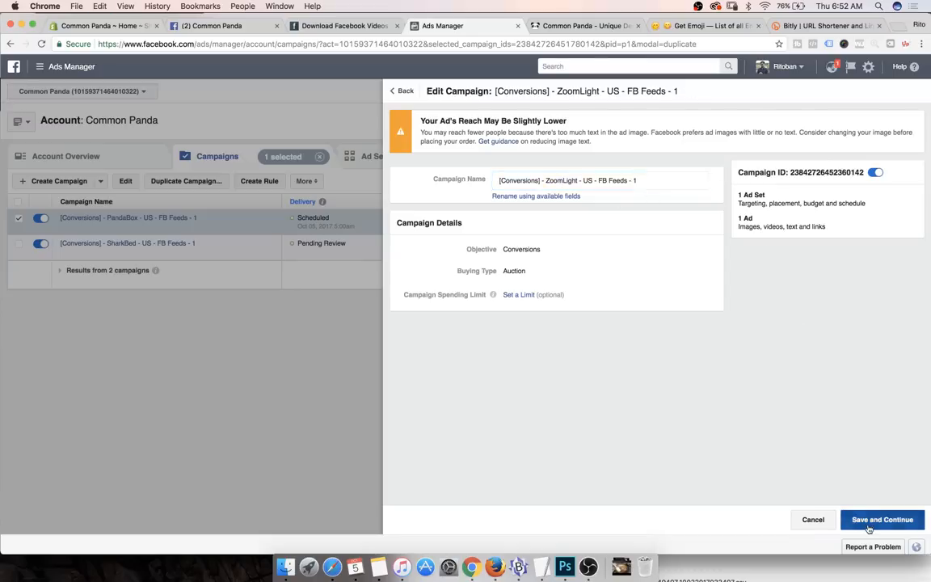
pyautogui.click(880, 518)
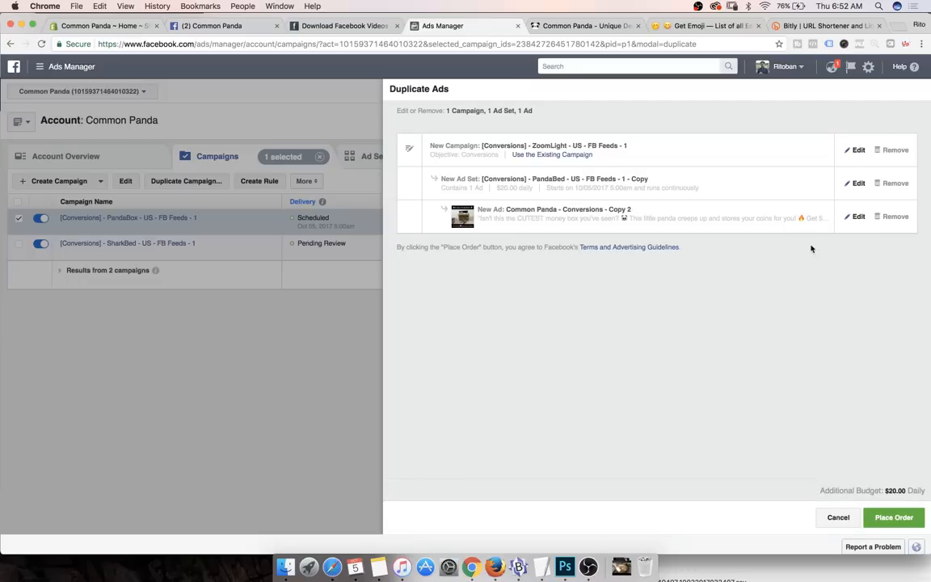
# Step: Open the duplicated ad set for editing and remove Engaged Shoppers and Kung Fu Panda from its detailed targeting
pyautogui.click(859, 184)
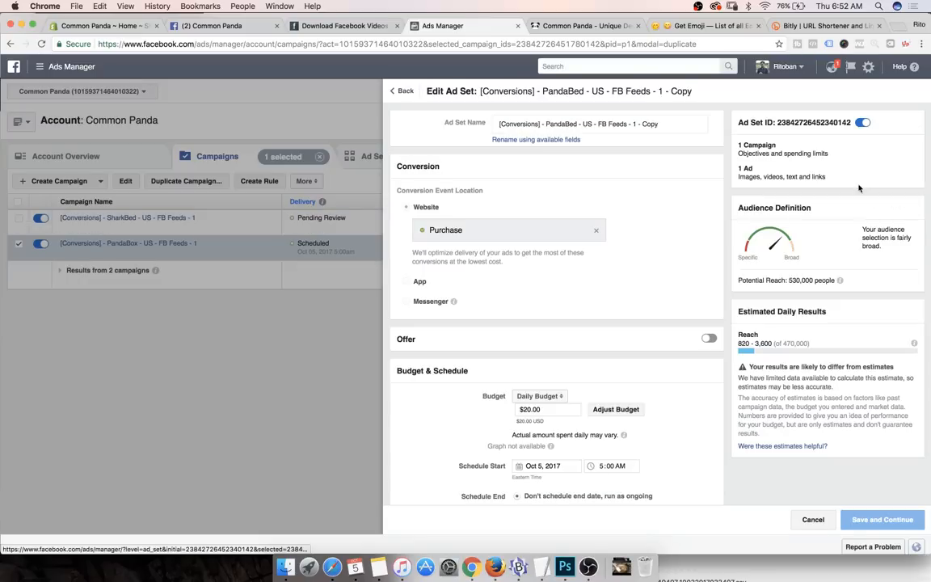
pyautogui.scroll(-5, 459, 228)
pyautogui.scroll(-10, 459, 228)
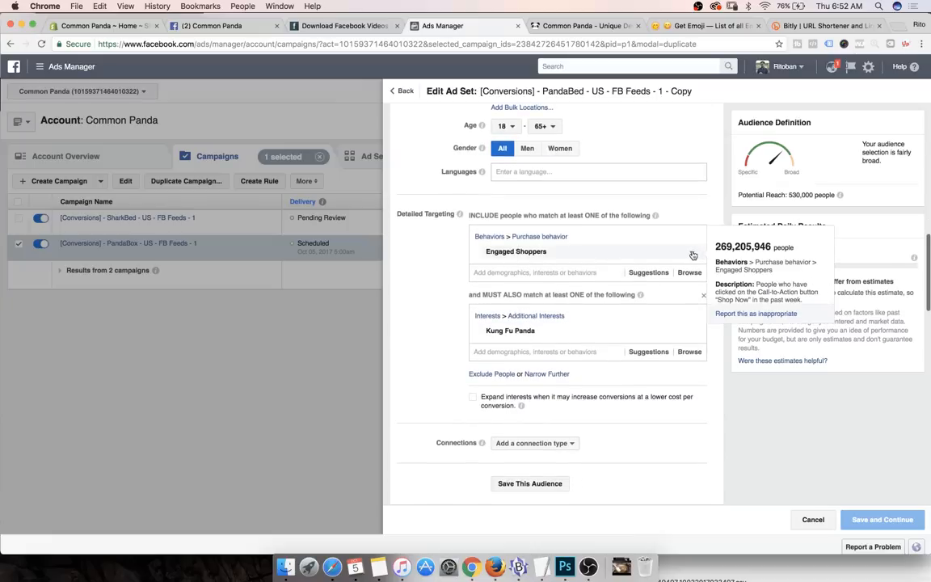
pyautogui.click(626, 232)
pyautogui.click(694, 295)
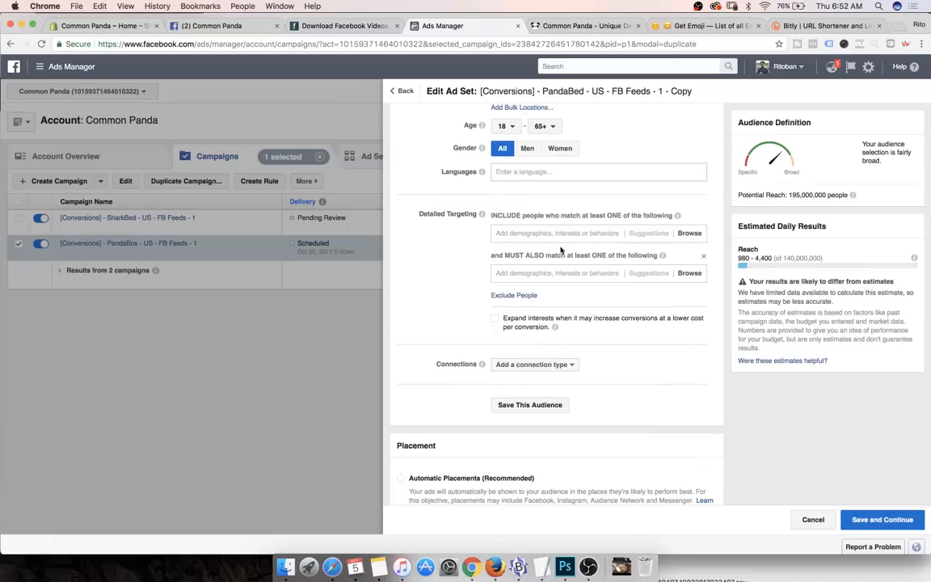
# Step: Search for survival in the include targeting group and add the Survival Life interest
pyautogui.click(545, 232)
pyautogui.write('survival')
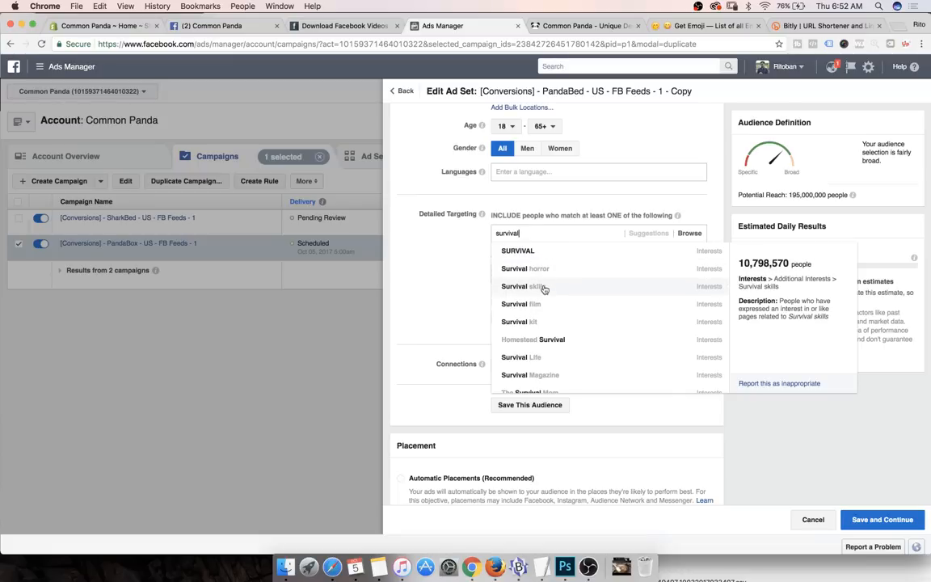
pyautogui.click(549, 362)
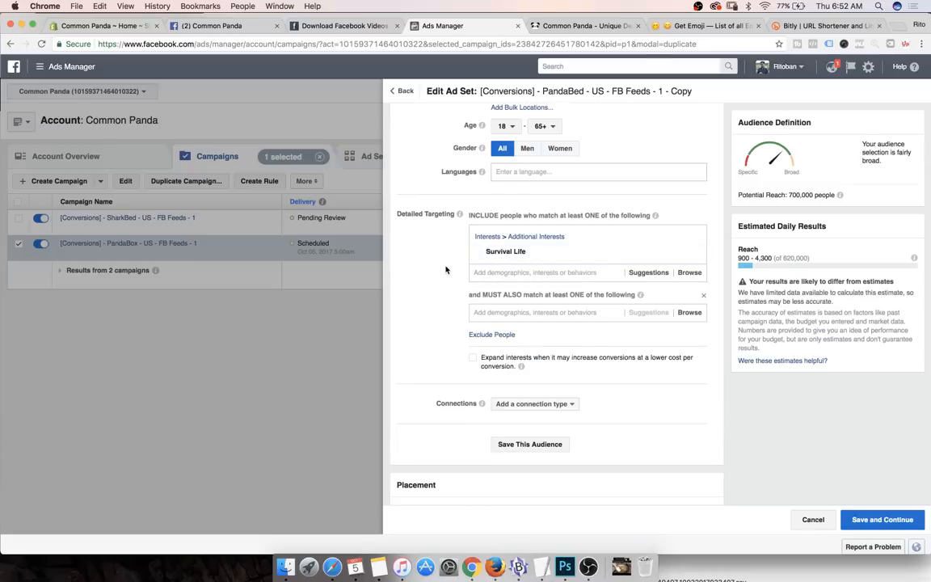
# Step: Search for survival in the must-also-match targeting group and add the Survival Life interest there
pyautogui.click(498, 311)
pyautogui.write('sur')
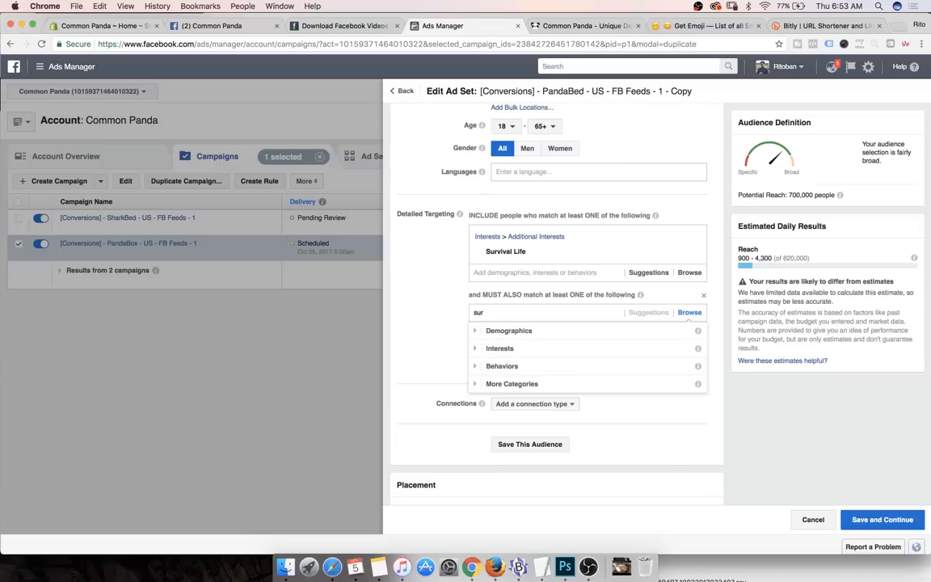
pyautogui.write('vival')
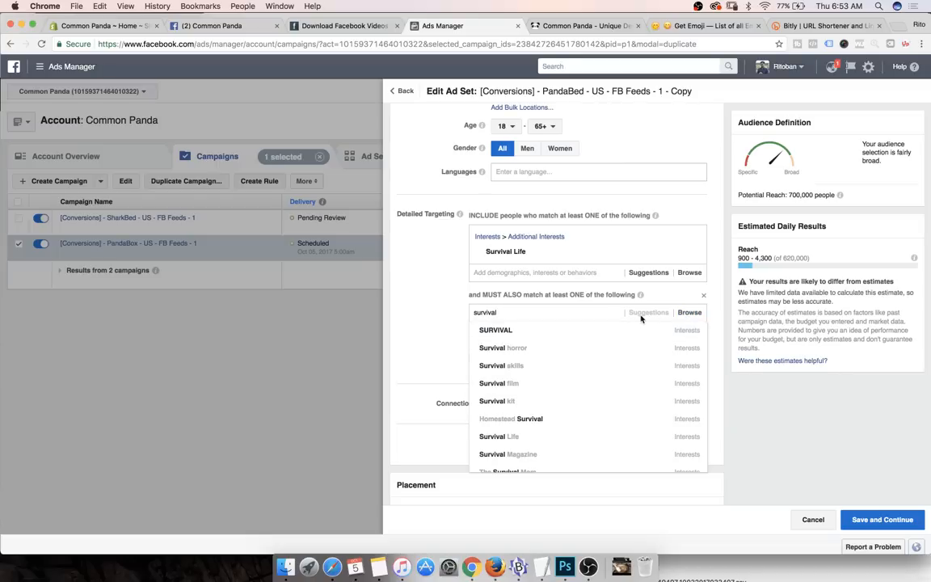
pyautogui.click(543, 442)
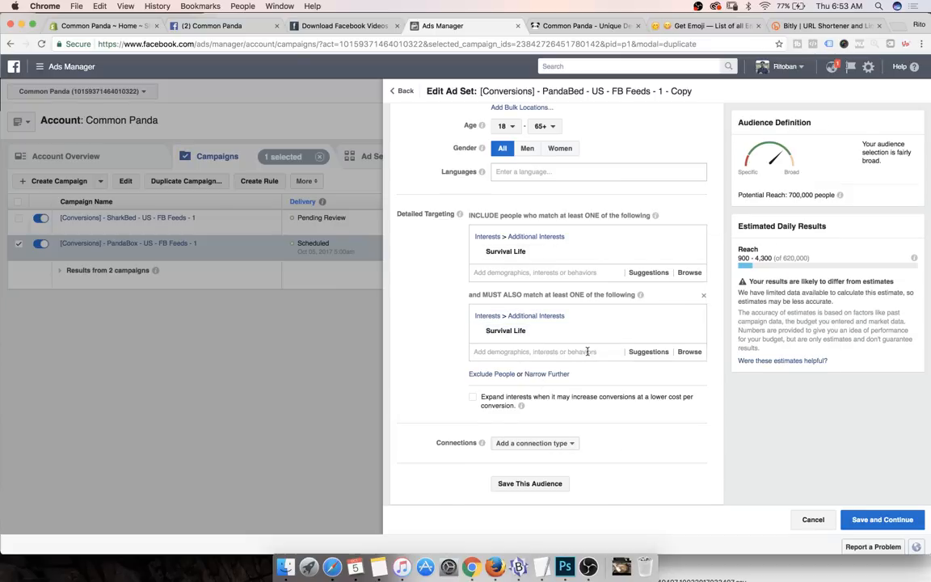
# Step: Add the suggested Survival Magazine, Ultimate Survival Tips, Extreme Survival and Survivalists Prepping interests to the must-also-match group
pyautogui.scroll(-1, 588, 351)
pyautogui.click(650, 339)
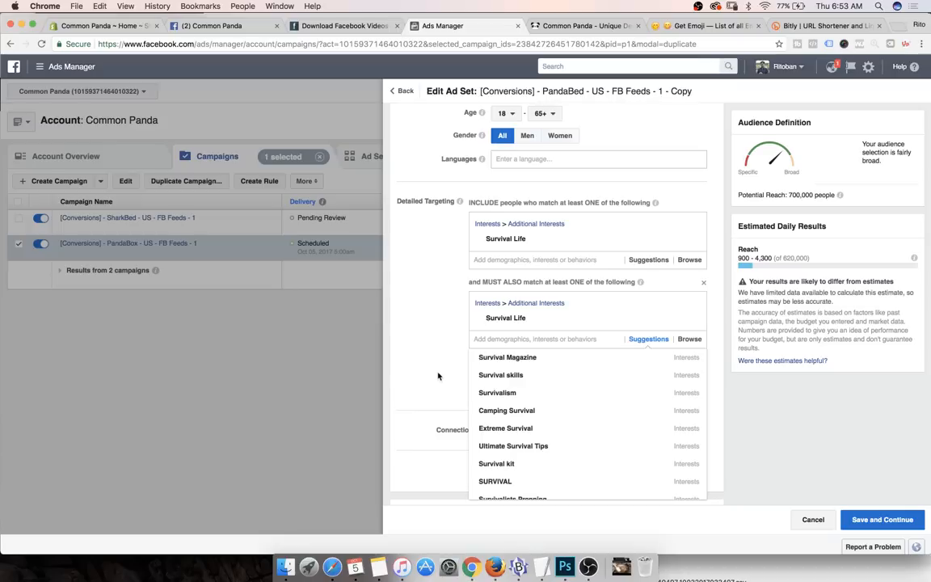
pyautogui.scroll(-3, 437, 376)
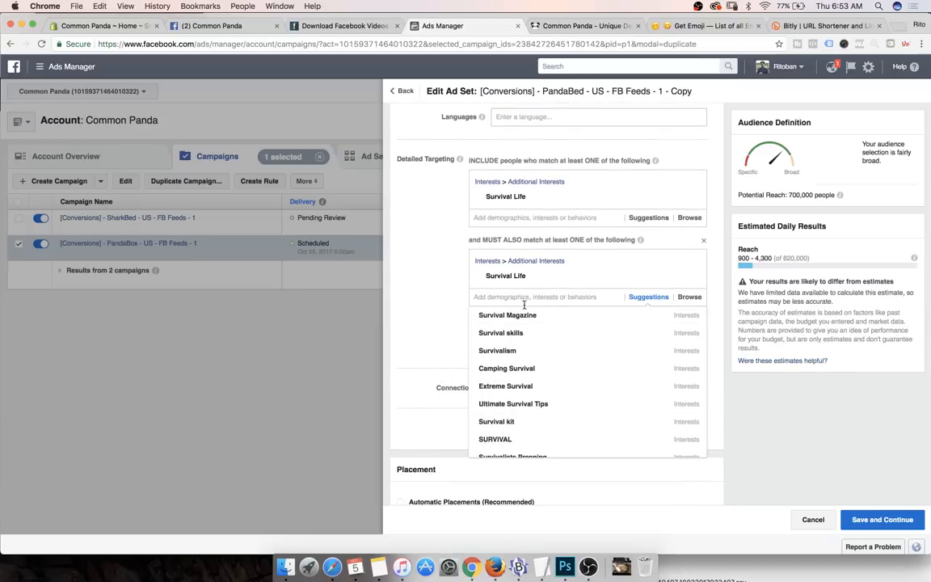
pyautogui.moveTo(525, 321)
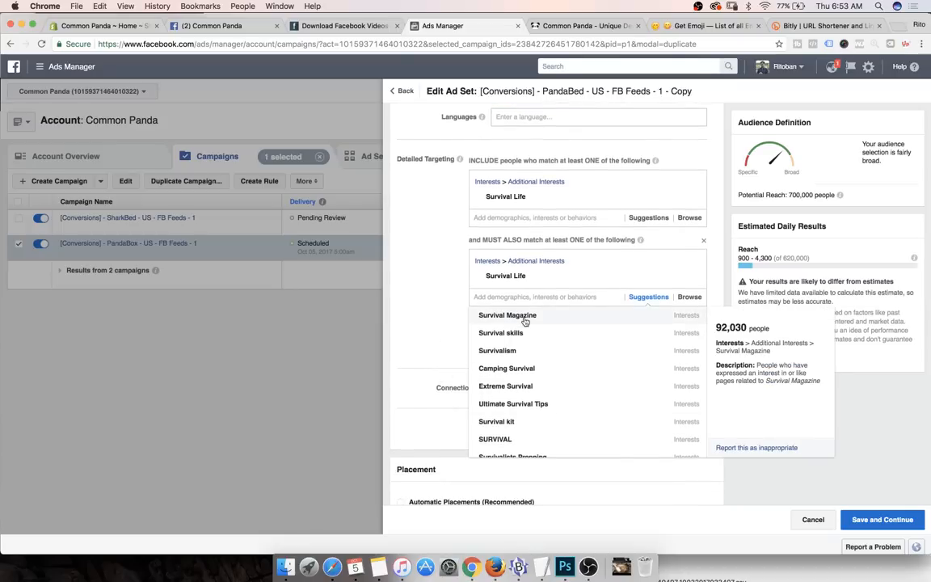
pyautogui.click(526, 316)
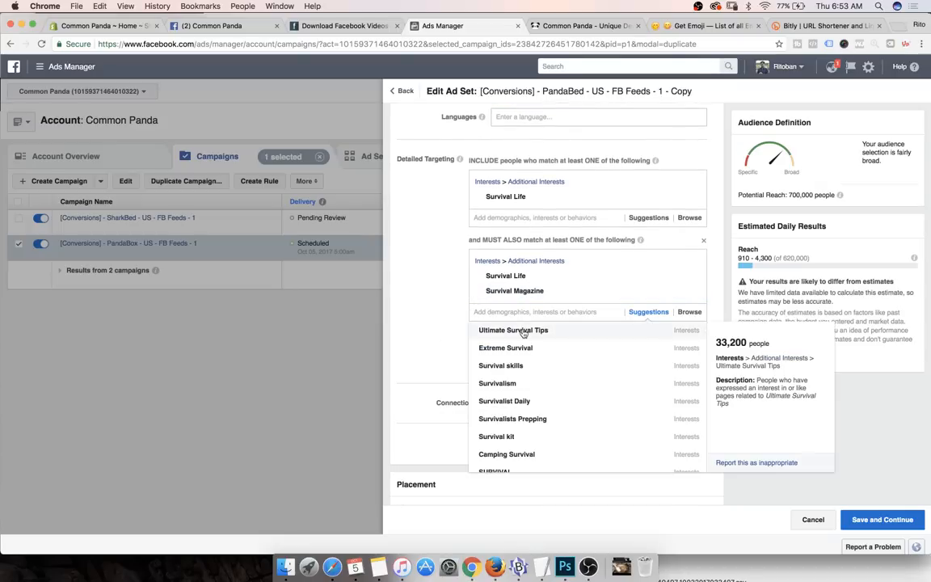
pyautogui.click(523, 331)
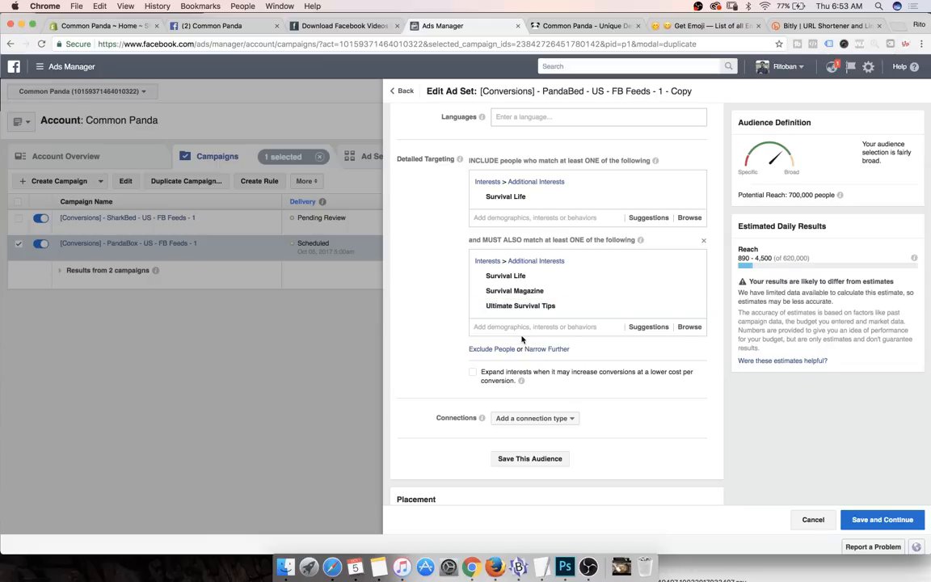
pyautogui.moveTo(668, 281)
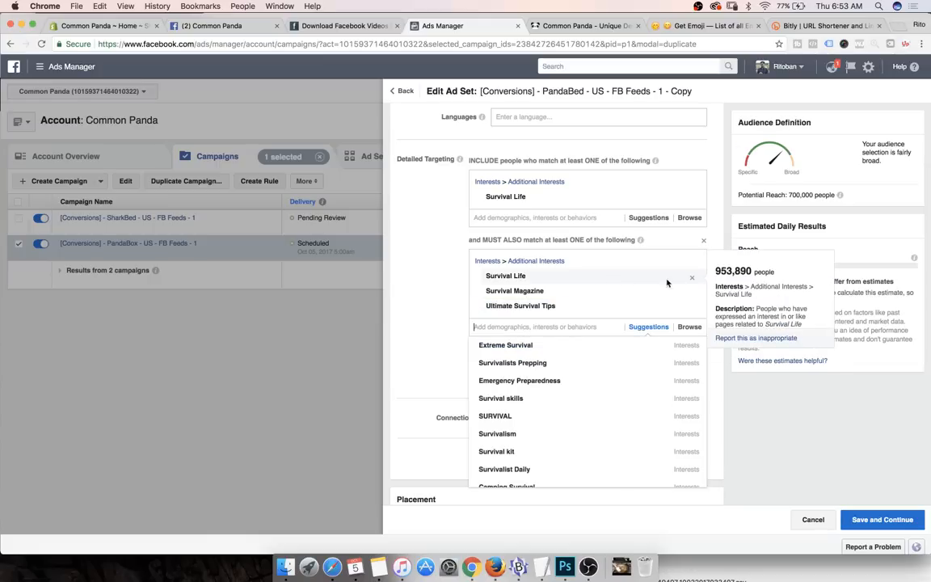
pyautogui.click(520, 347)
pyautogui.click(522, 348)
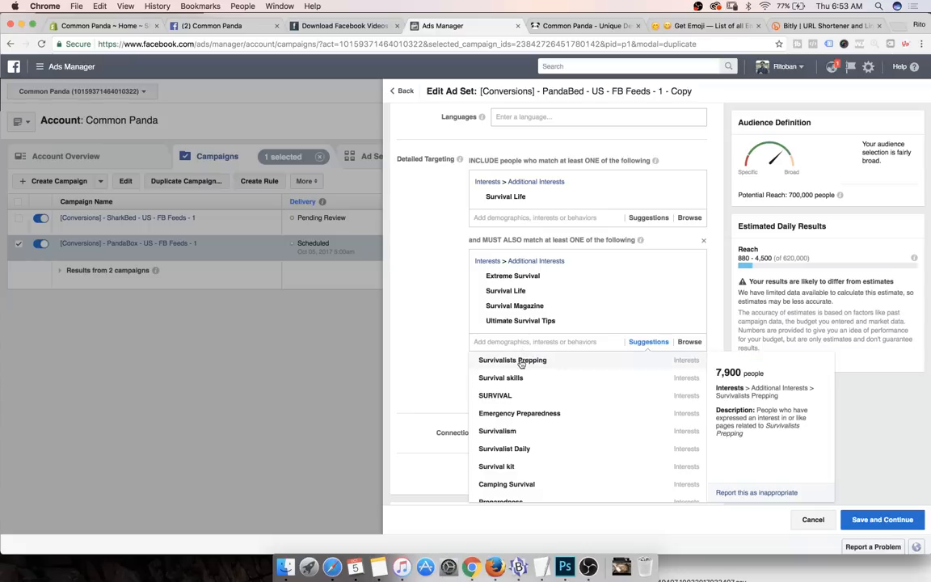
pyautogui.click(522, 364)
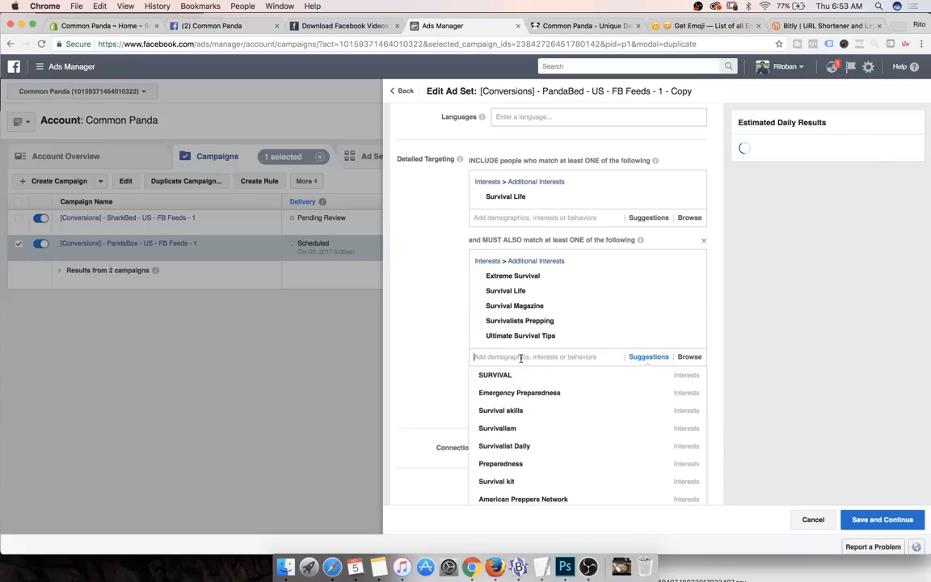
# Step: Add the suggested SURVIVAL, Emergency Preparedness and Preparedness interests to the must-also-match group
pyautogui.click(519, 376)
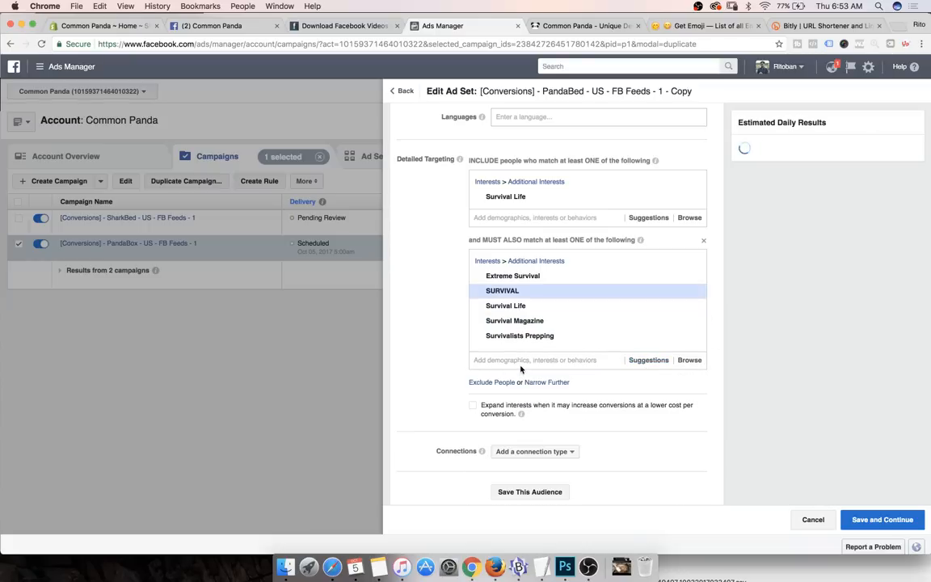
pyautogui.click(520, 360)
pyautogui.click(524, 379)
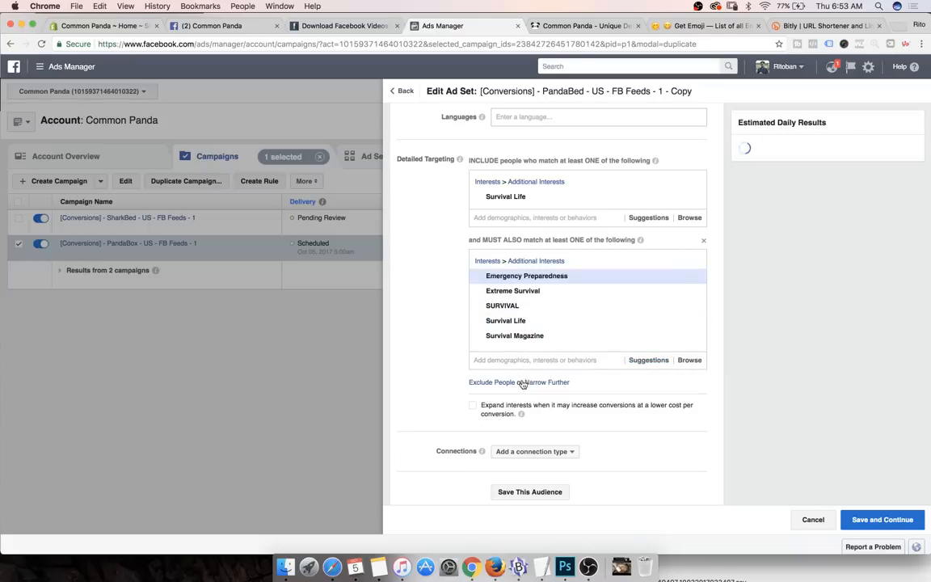
pyautogui.click(527, 363)
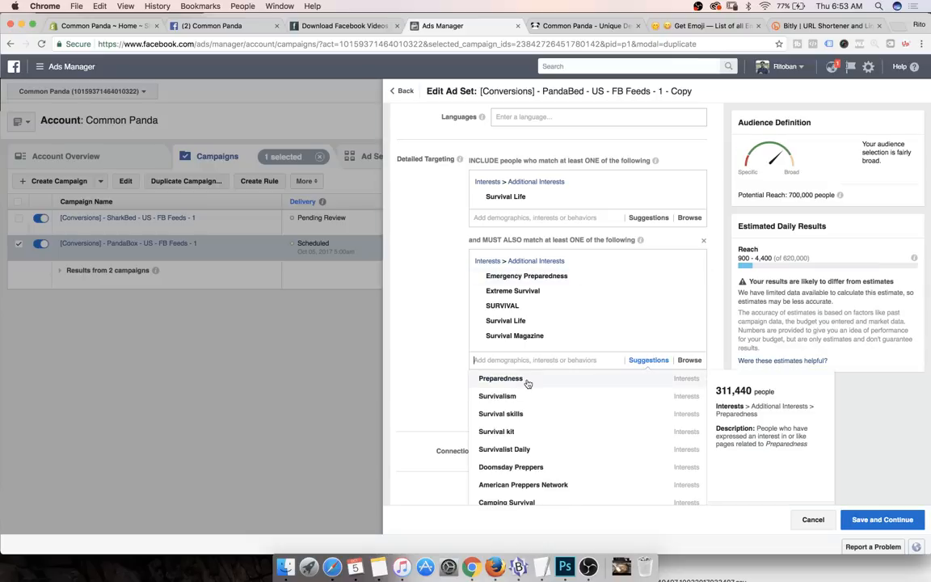
pyautogui.click(527, 380)
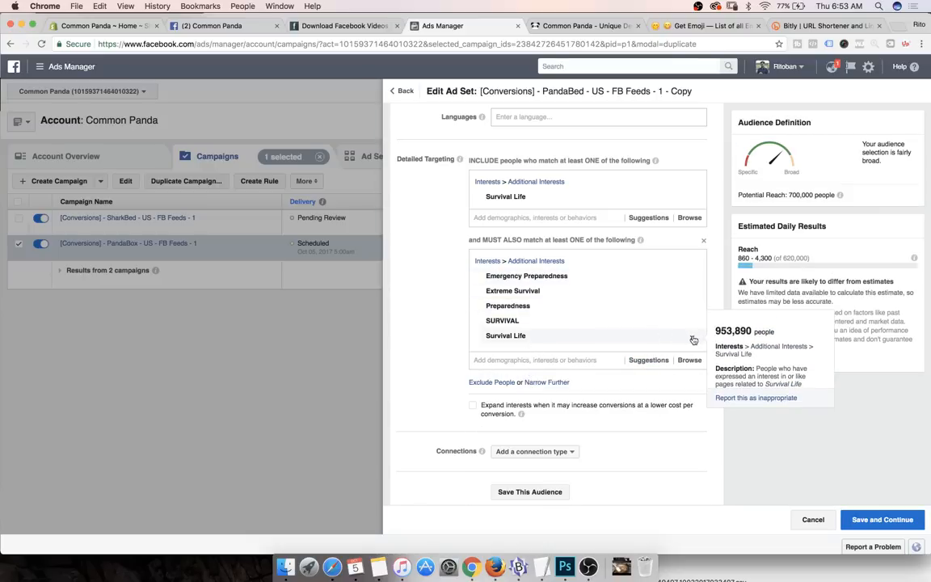
# Step: Replace Survival Life with the suggested Survival kit and Survival skills interests in the must-also-match group and save the ad set
pyautogui.click(693, 339)
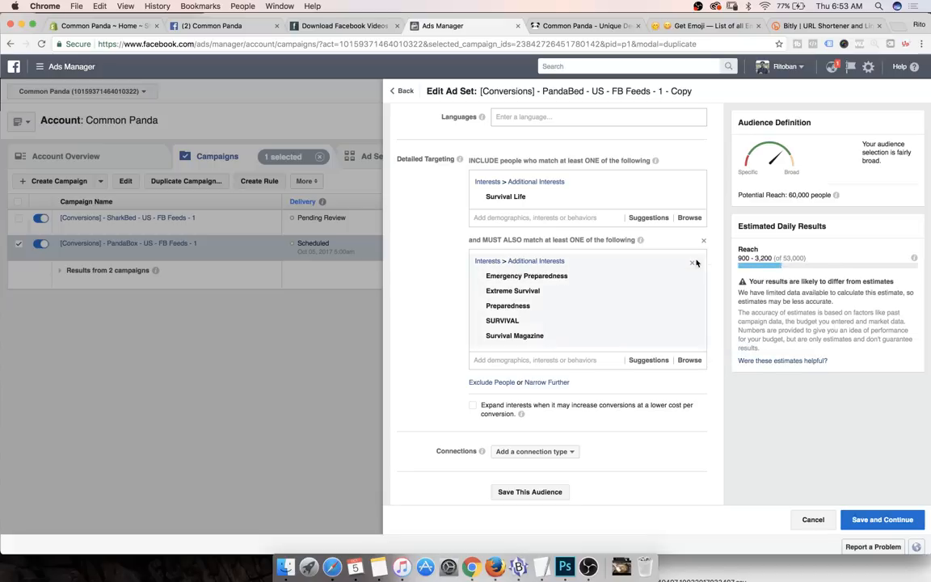
pyautogui.click(512, 361)
pyautogui.scroll(-1, 426, 370)
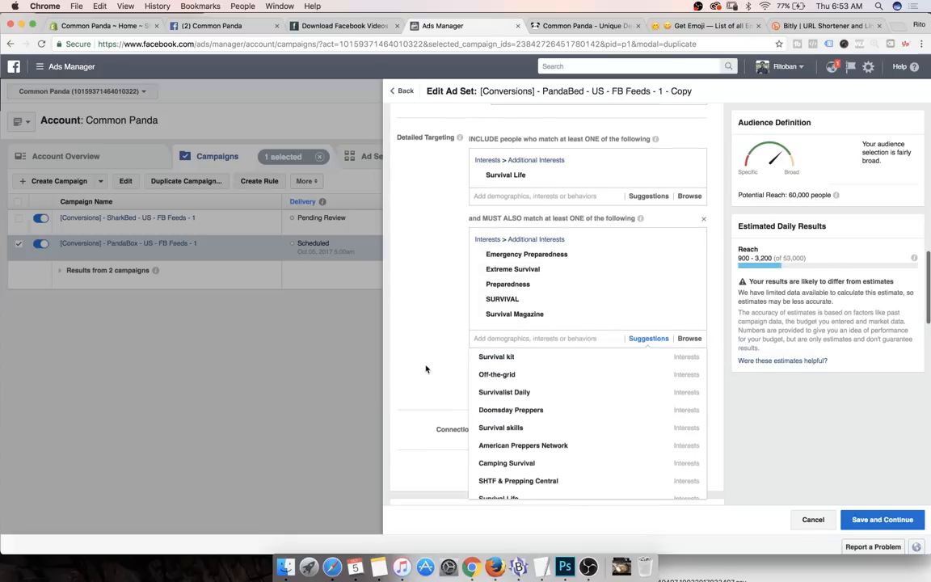
pyautogui.click(497, 346)
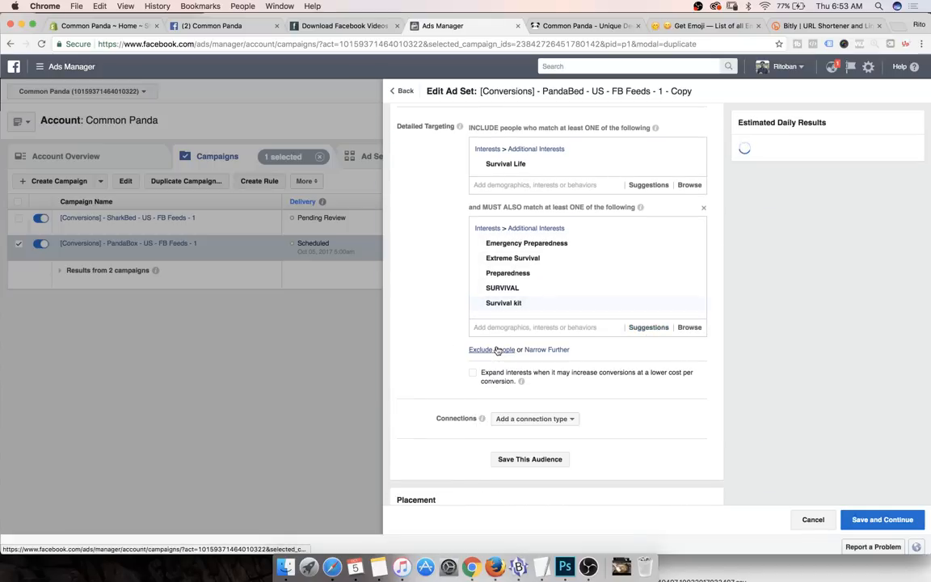
pyautogui.click(501, 333)
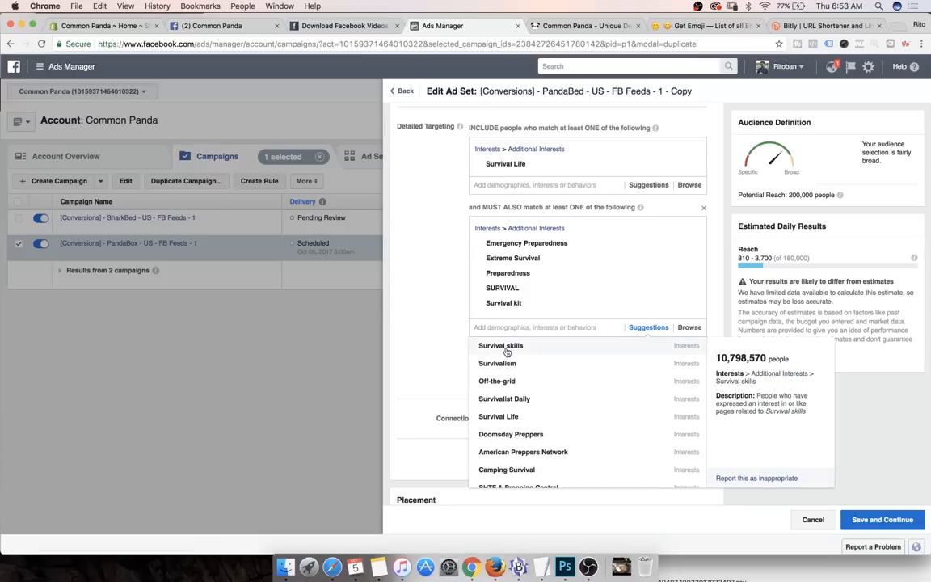
pyautogui.click(506, 349)
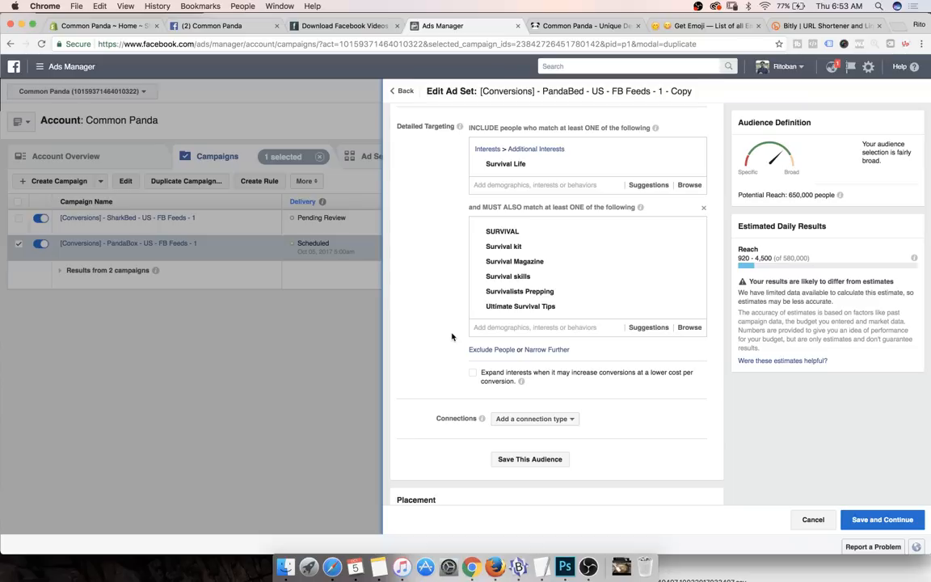
pyautogui.scroll(-10, 451, 319)
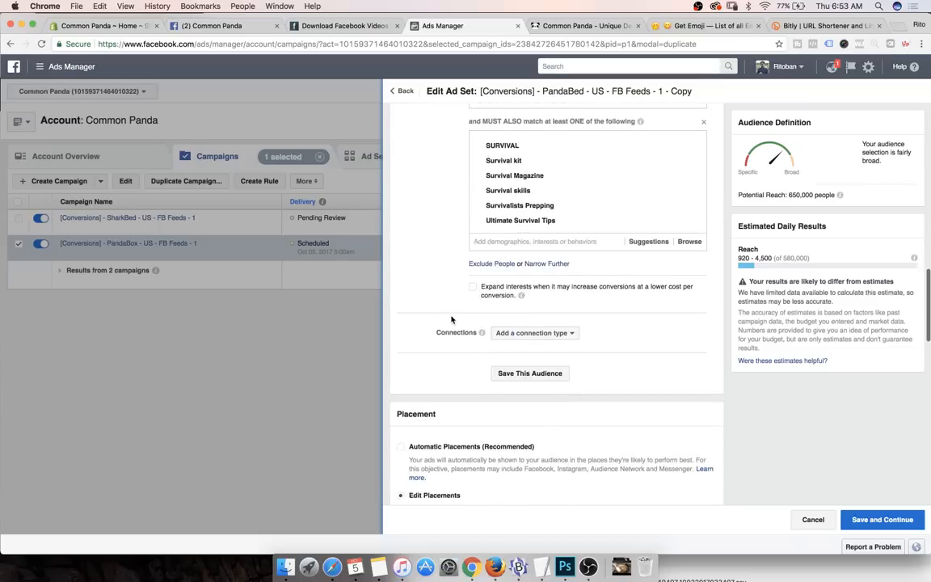
pyautogui.scroll(-20, 451, 319)
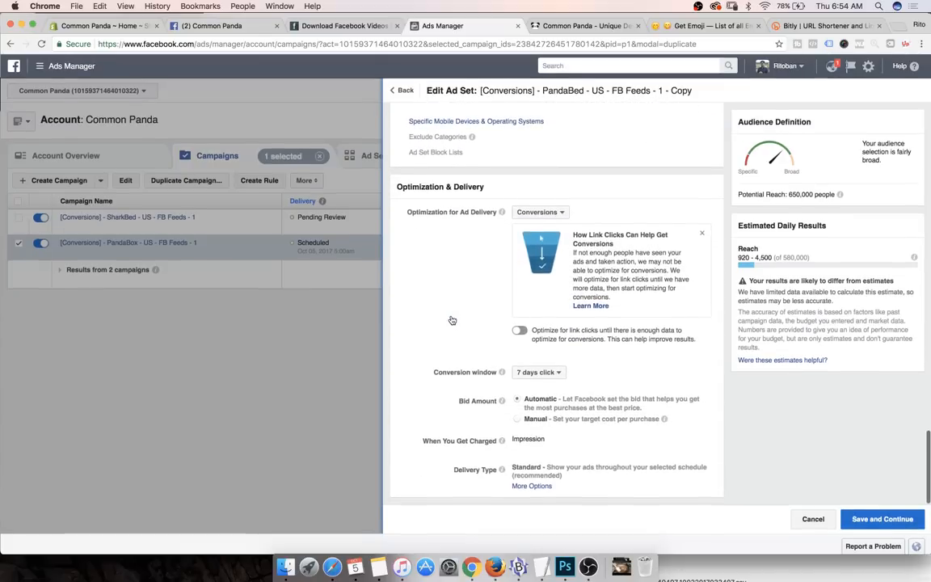
pyautogui.click(871, 514)
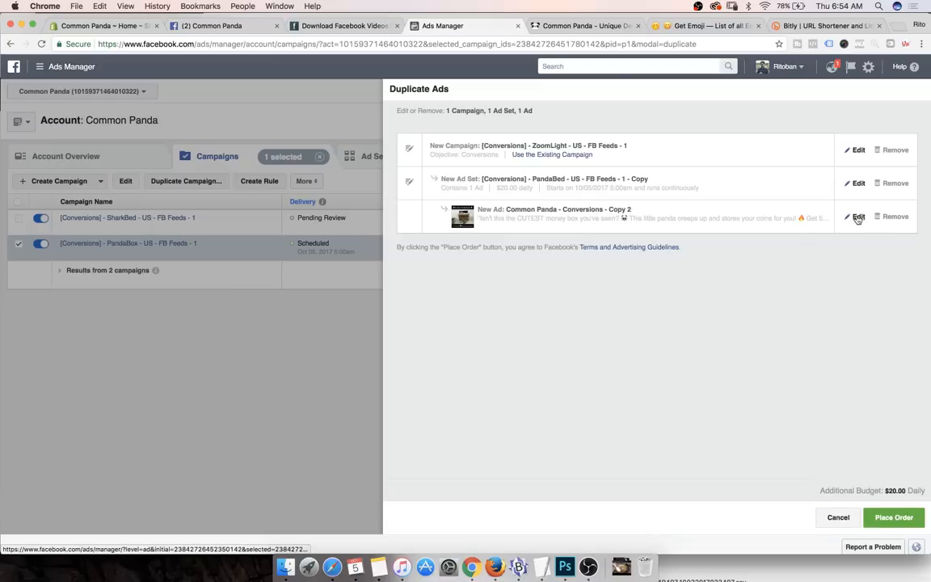
# Step: Rename the duplicated ad set to "[Conversions] - ZoomLight - US - FB Feeds - 1 - Copy" and save it
pyautogui.click(545, 186)
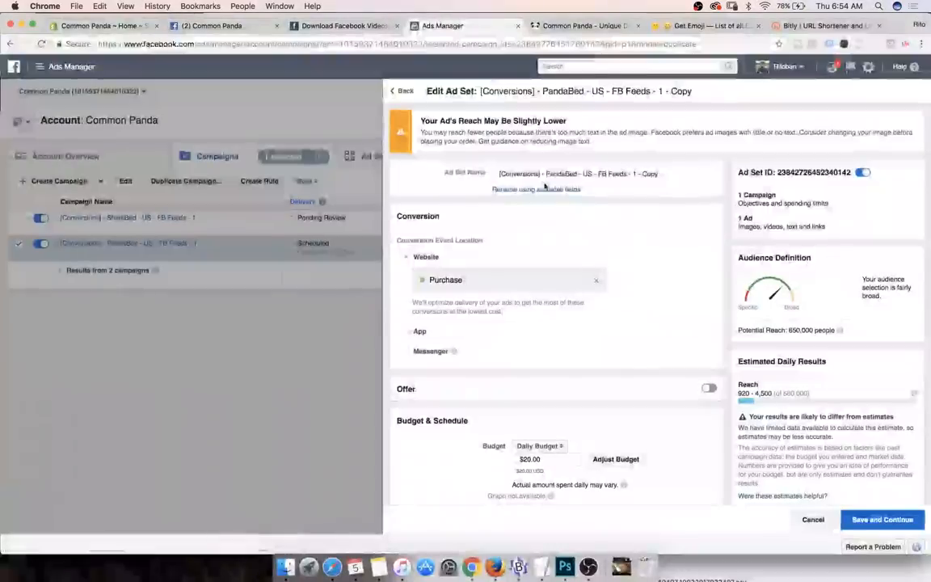
pyautogui.doubleClick(561, 173)
pyautogui.press('BackSpace')
pyautogui.write('Zom')
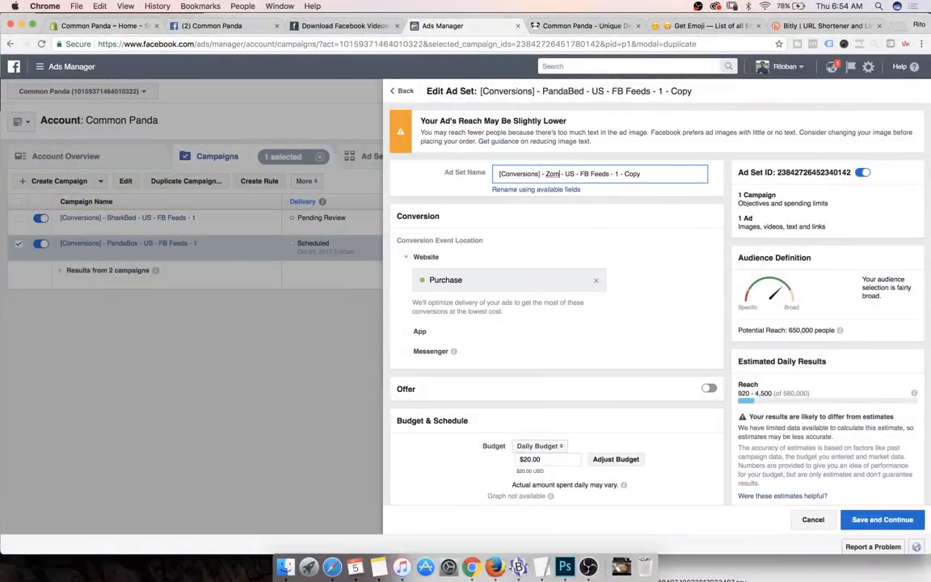
pyautogui.press('BackSpace')
pyautogui.write('omLight')
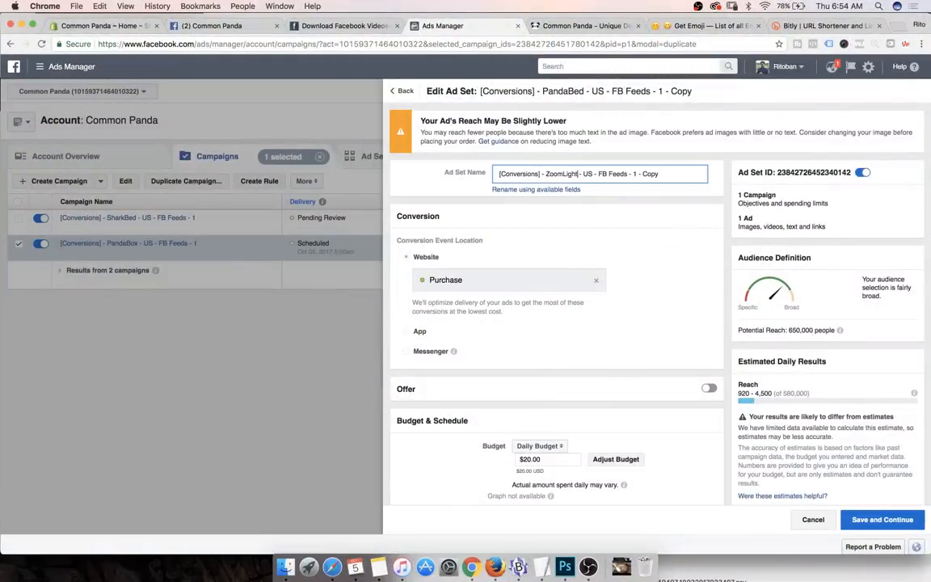
pyautogui.click(879, 520)
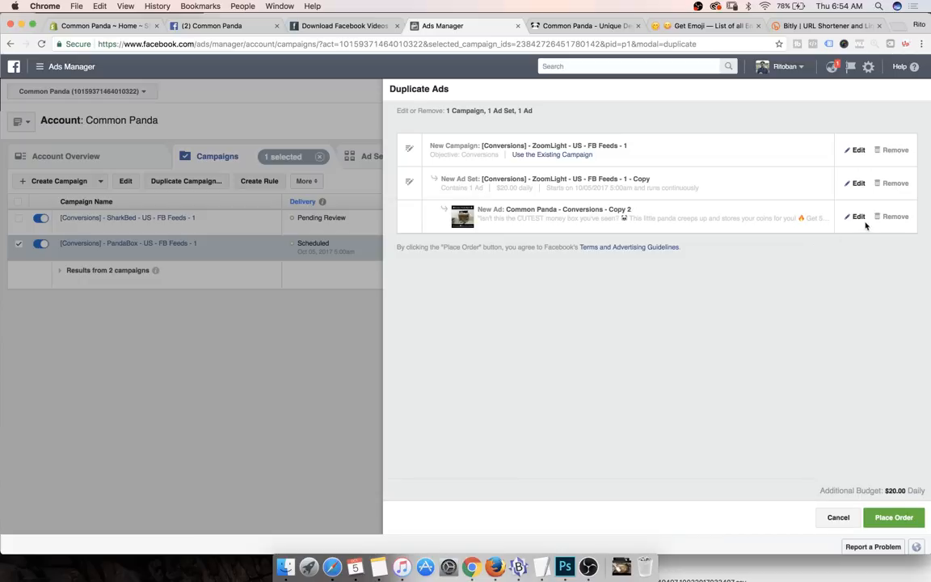
# Step: Edit the duplicated ad to use the existing page post "Ever Walked Alone At Night?" about the ZoomLight gadget
pyautogui.click(856, 216)
pyautogui.scroll(-3, 493, 245)
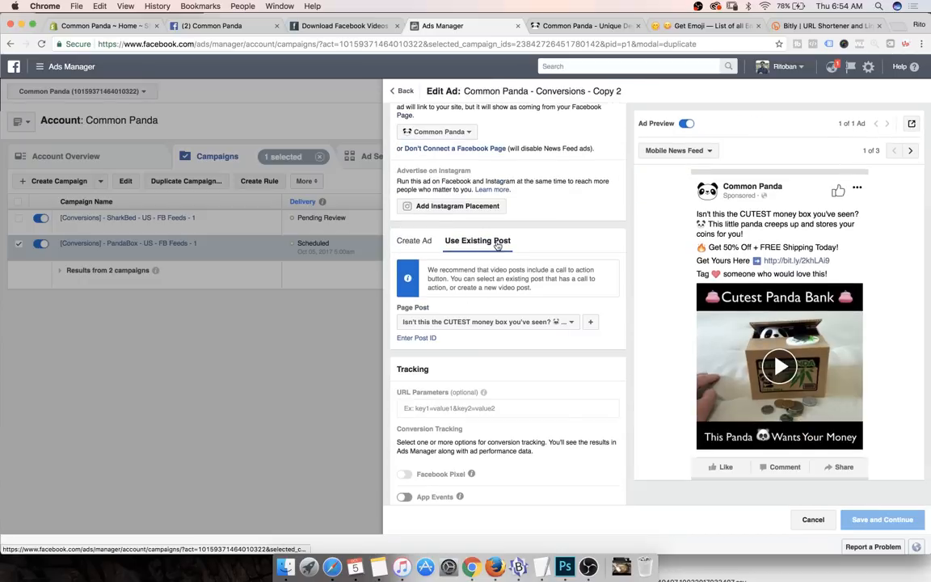
pyautogui.click(491, 322)
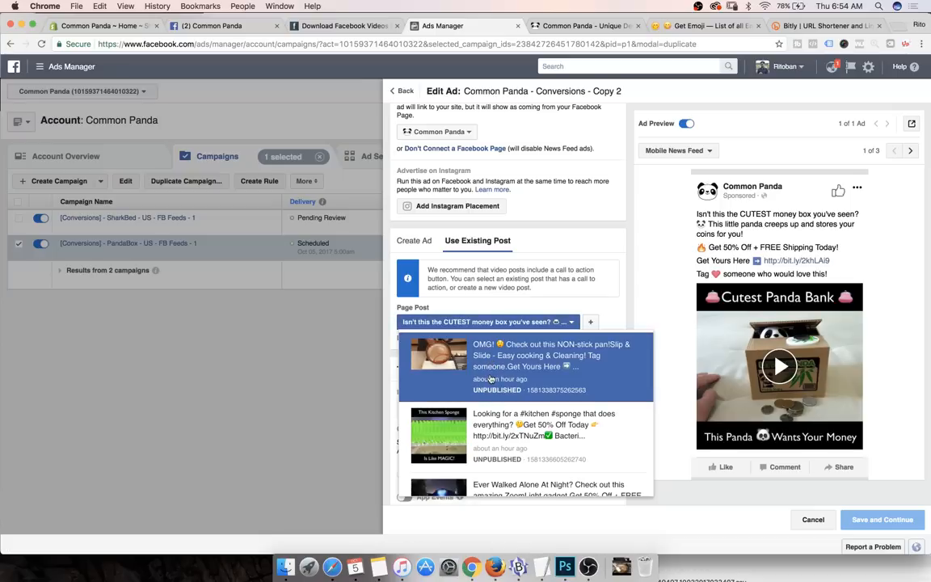
pyautogui.scroll(-4, 491, 380)
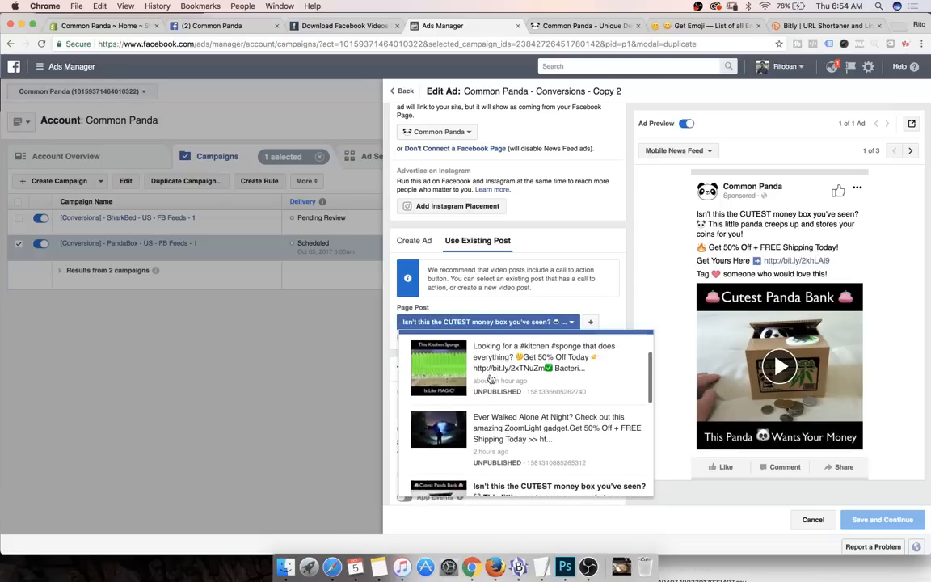
pyautogui.click(490, 383)
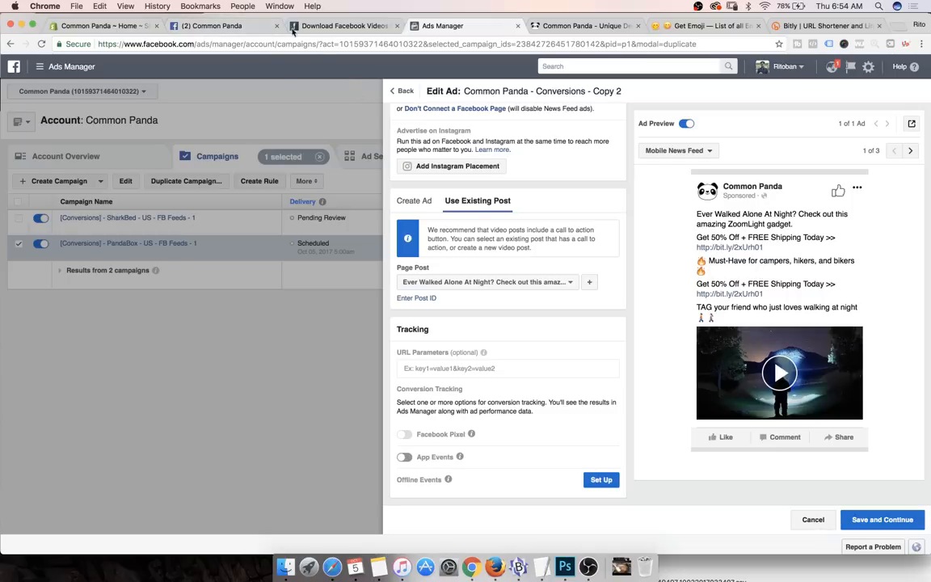
# Step: Edit the scheduled ZoomLight post on the Facebook page so its audience line reads "Must-Have for campers & hikers" and save it
pyautogui.click(220, 26)
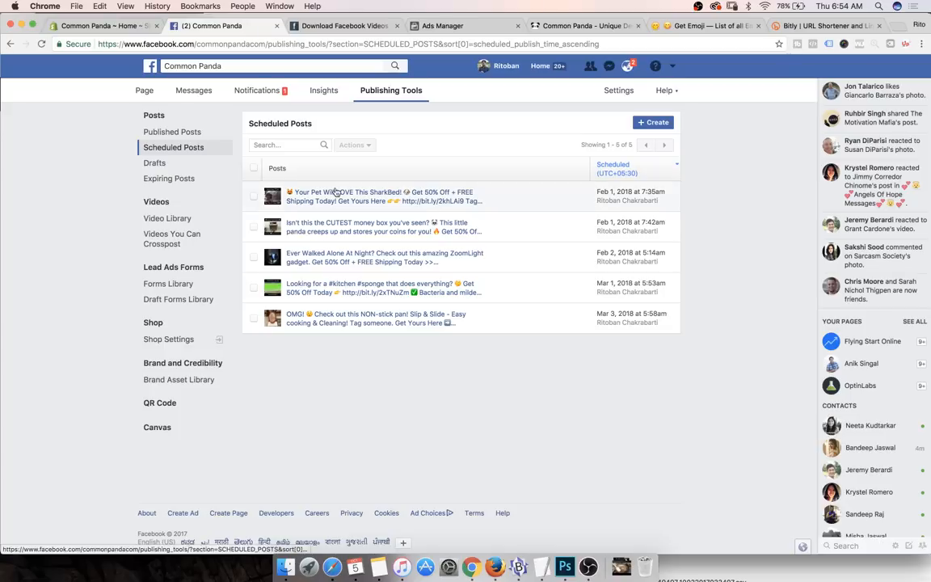
pyautogui.click(337, 259)
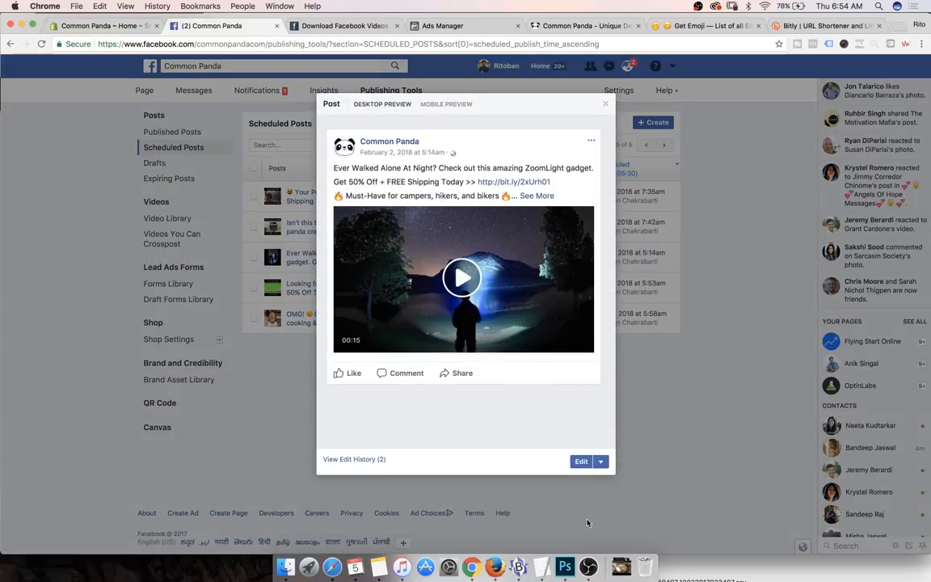
pyautogui.click(581, 462)
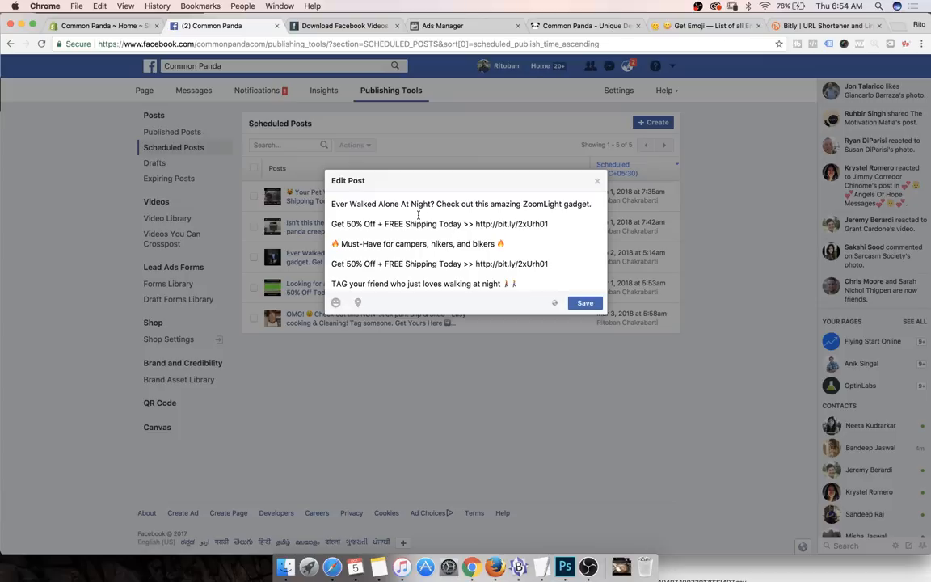
pyautogui.doubleClick(483, 246)
pyautogui.press('BackSpace')
pyautogui.press('BackSpace')
pyautogui.press('BackSpace')
pyautogui.press('BackSpace')
pyautogui.press('BackSpace')
pyautogui.click(430, 245)
pyautogui.press('BackSpace')
pyautogui.write('&')
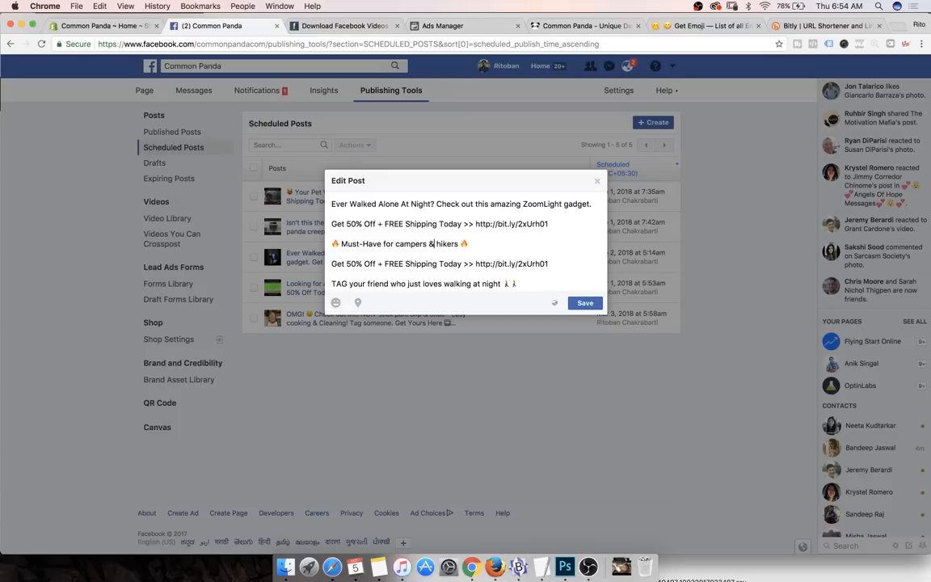
pyautogui.click(585, 303)
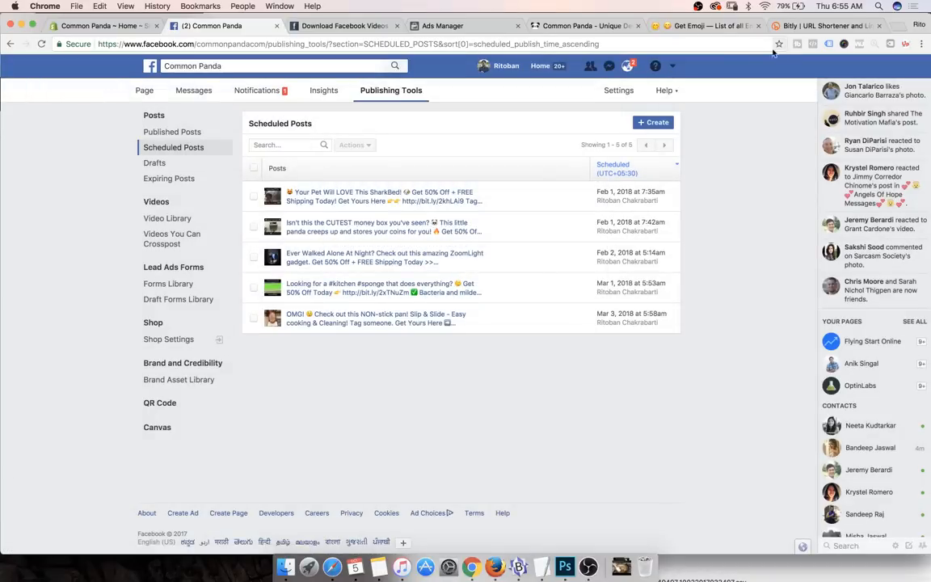
# Step: Check the ad preview in Ads Manager and reopen the scheduled ZoomLight post for editing on the Facebook page
pyautogui.click(478, 27)
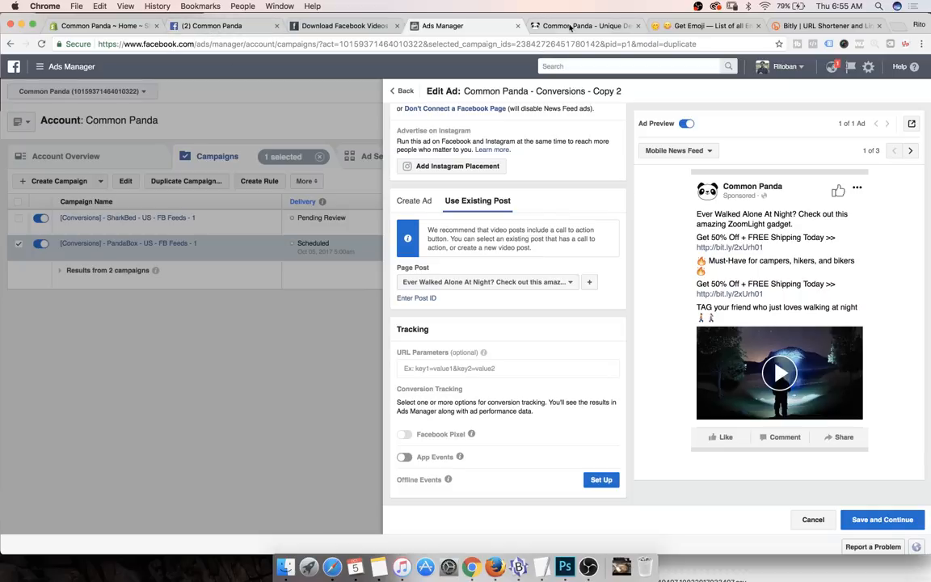
pyautogui.click(256, 30)
pyautogui.click(388, 263)
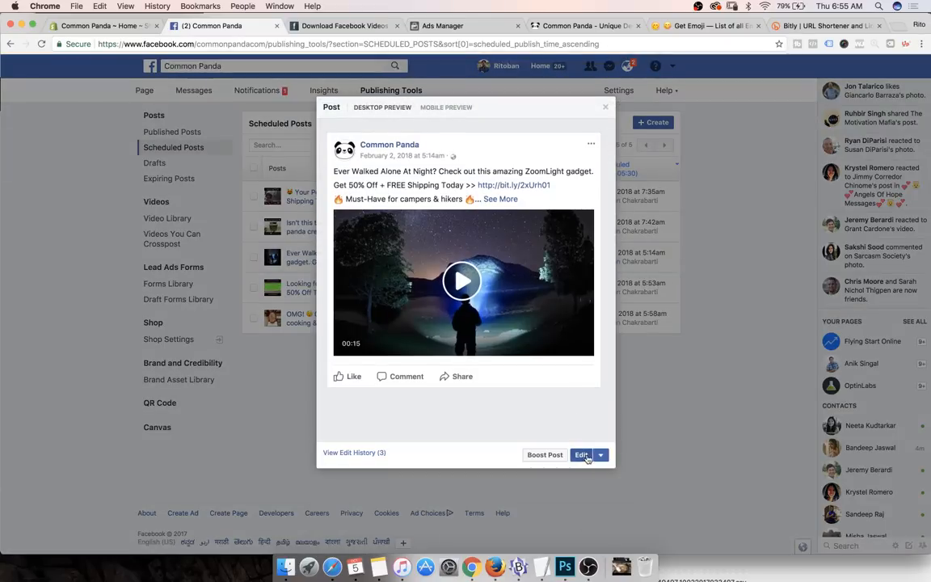
pyautogui.click(582, 453)
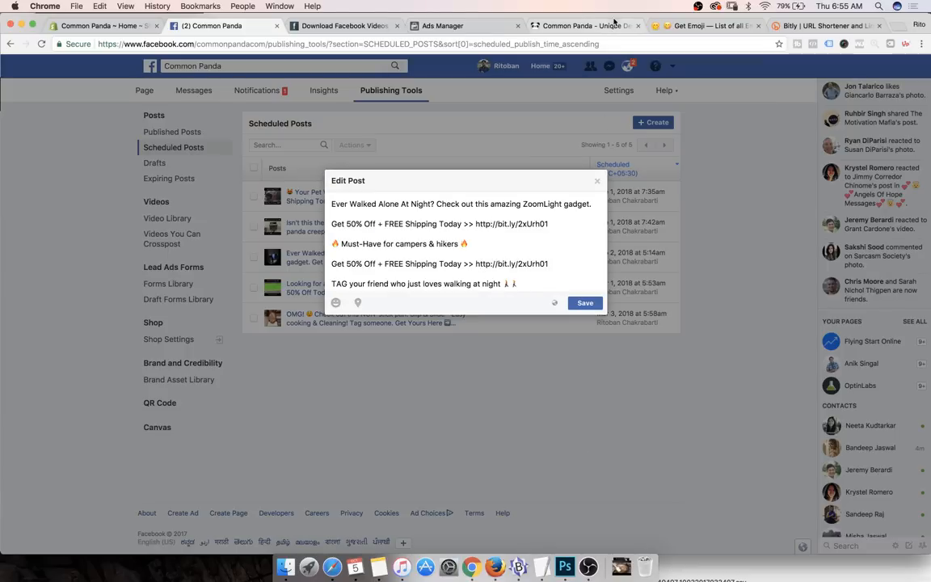
# Step: Search the Get Emoji site for "arrow", open the Down Arrow emoji's page and copy the emoji
pyautogui.click(550, 25)
pyautogui.click(473, 26)
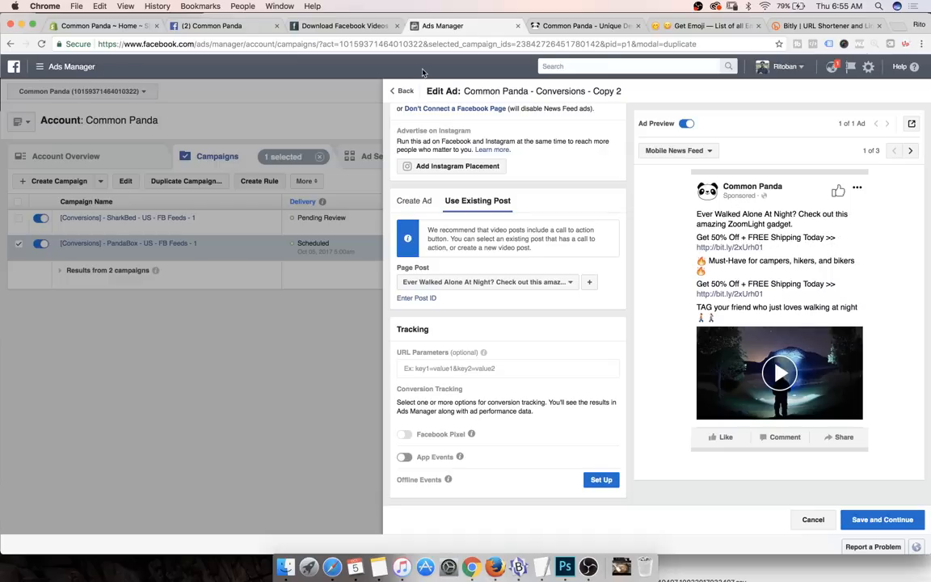
pyautogui.click(699, 26)
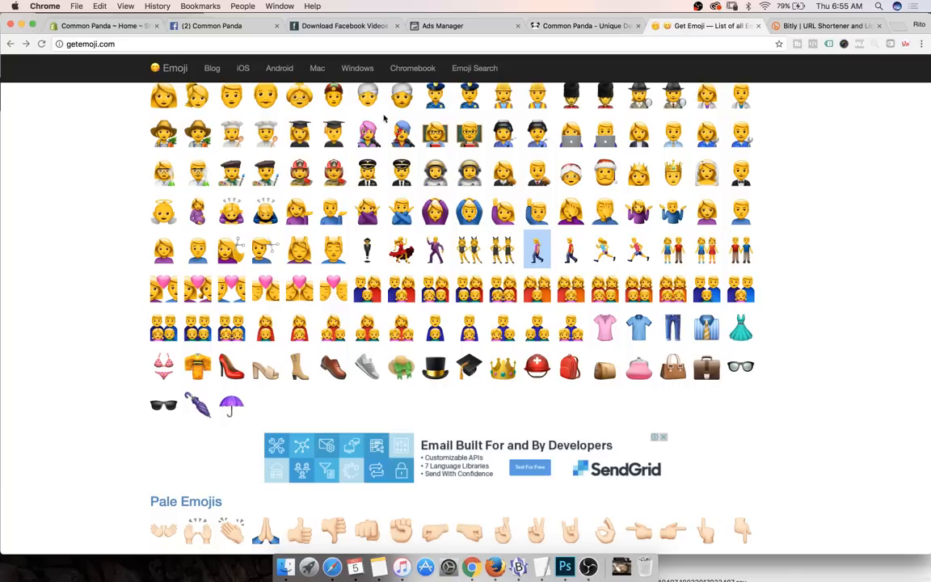
pyautogui.scroll(15, 347, 215)
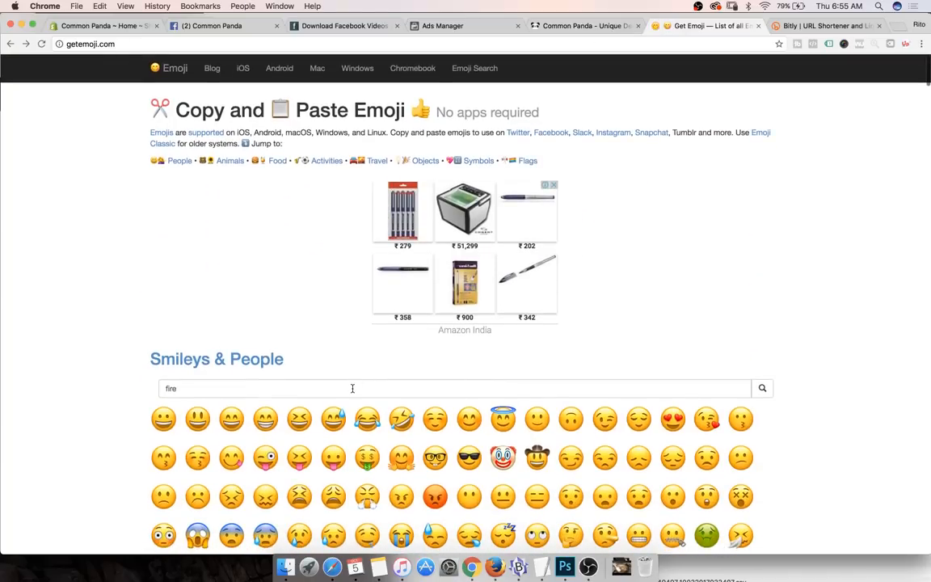
pyautogui.click(352, 388)
pyautogui.write('arrow')
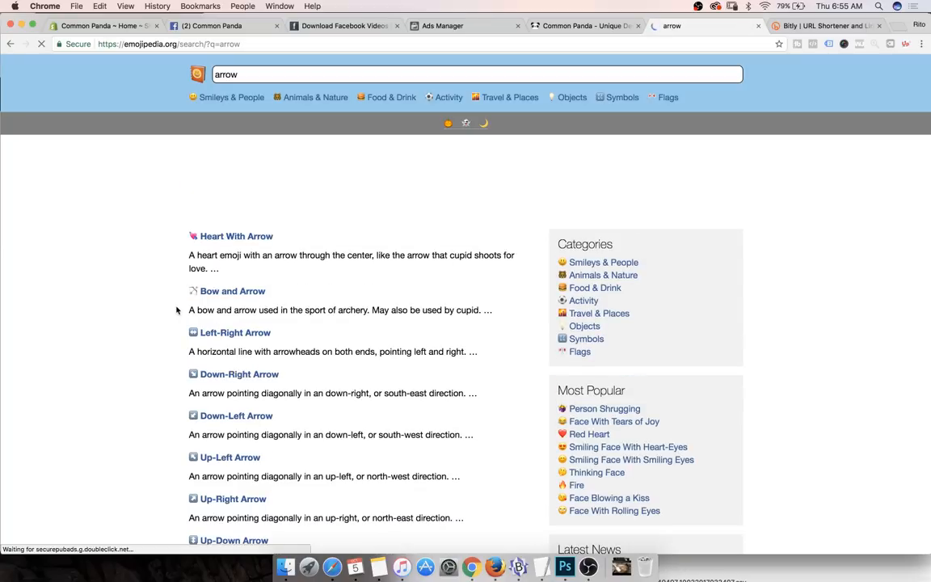
pyautogui.scroll(-1, 161, 330)
pyautogui.scroll(-6, 161, 331)
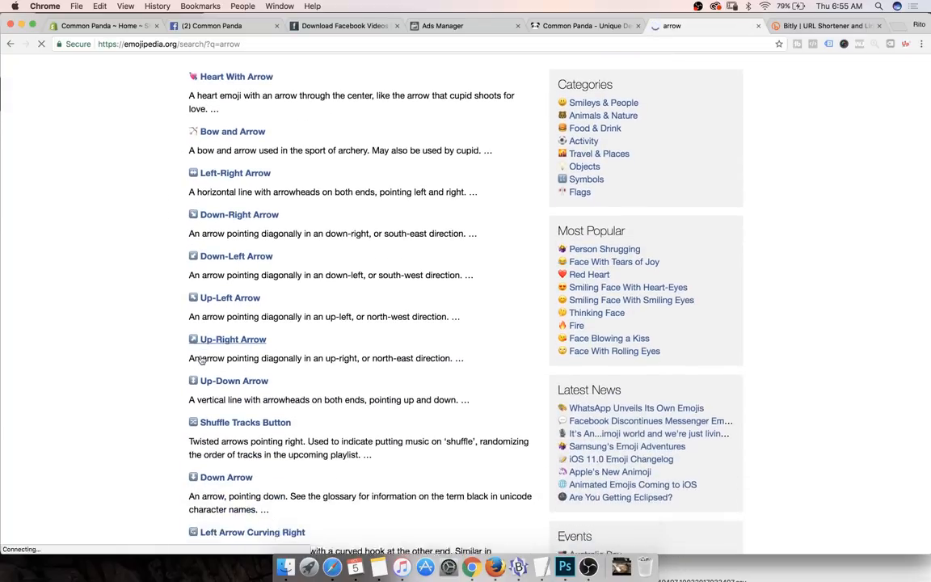
pyautogui.scroll(-1, 221, 359)
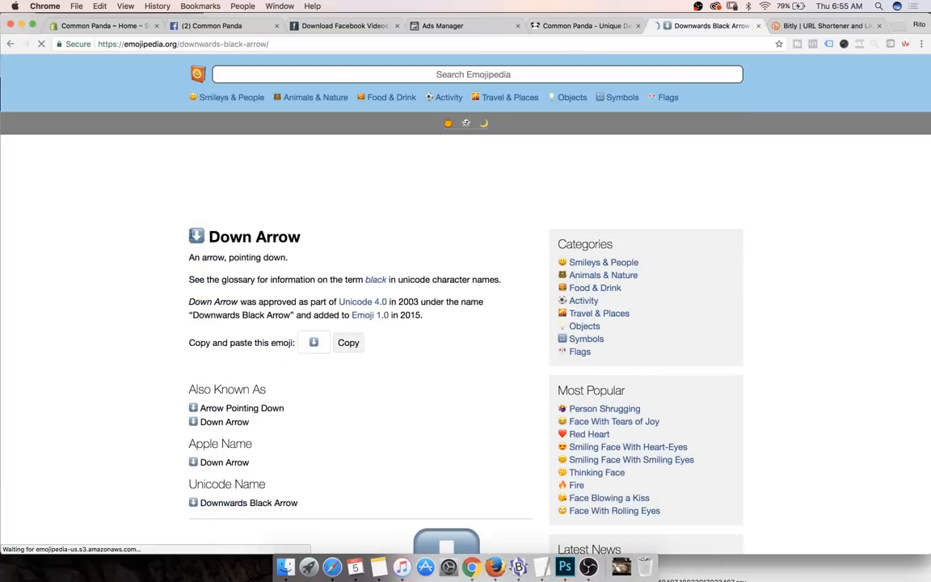
pyautogui.press('super+c')
# Step: Surround the post's first "Get 50% Off + FREE Shipping Today" with down arrow emojis replacing the >>, and put its link on a new line
pyautogui.click(210, 26)
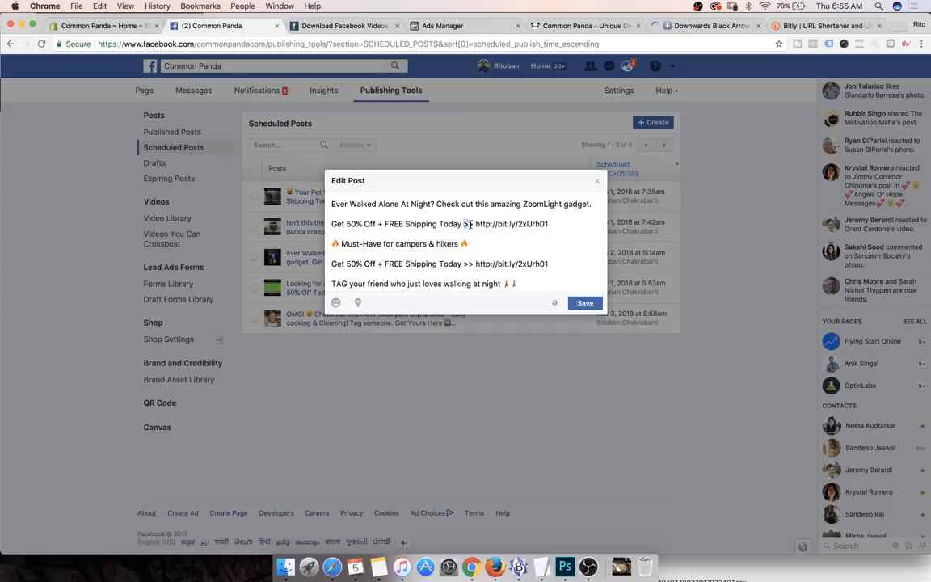
pyautogui.press('super+v')
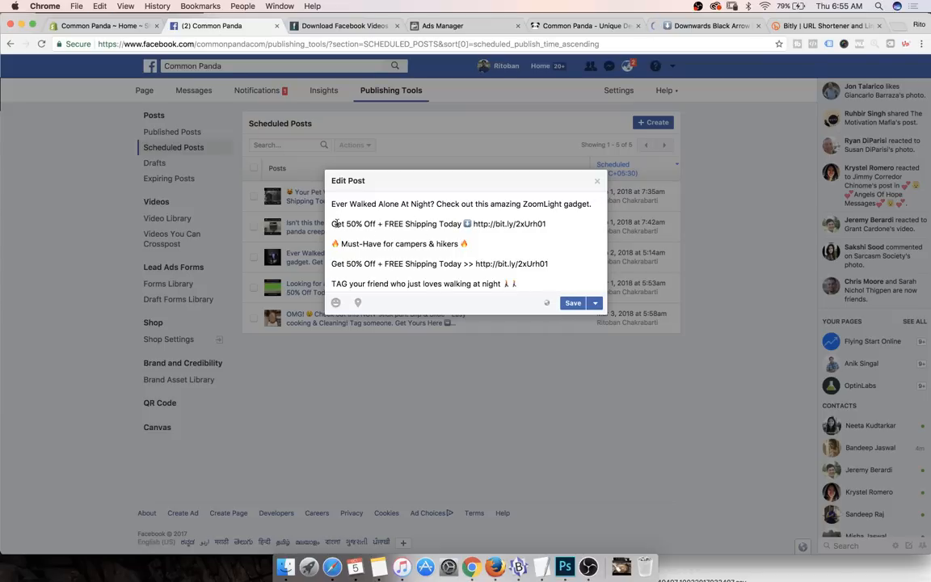
pyautogui.press('super+v')
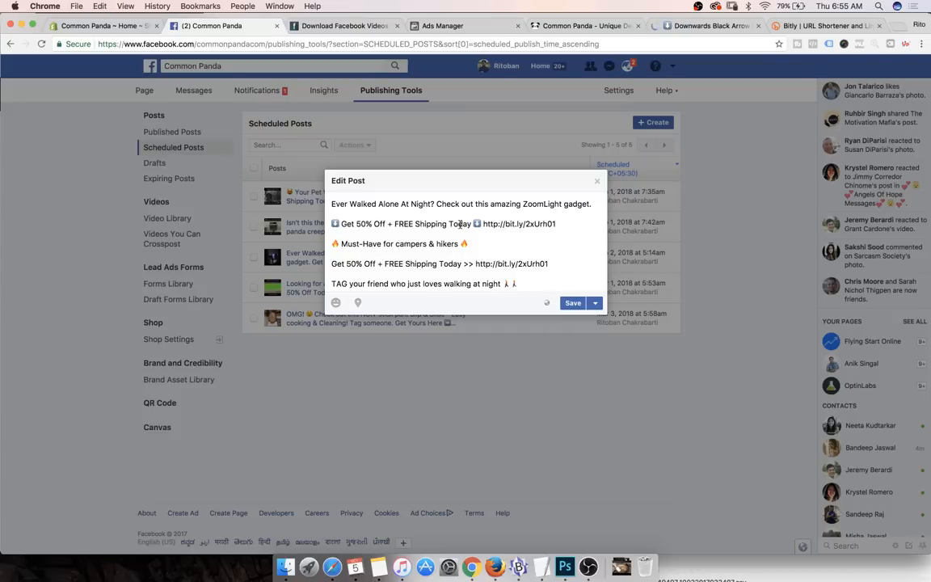
pyautogui.click(484, 224)
pyautogui.press('Return')
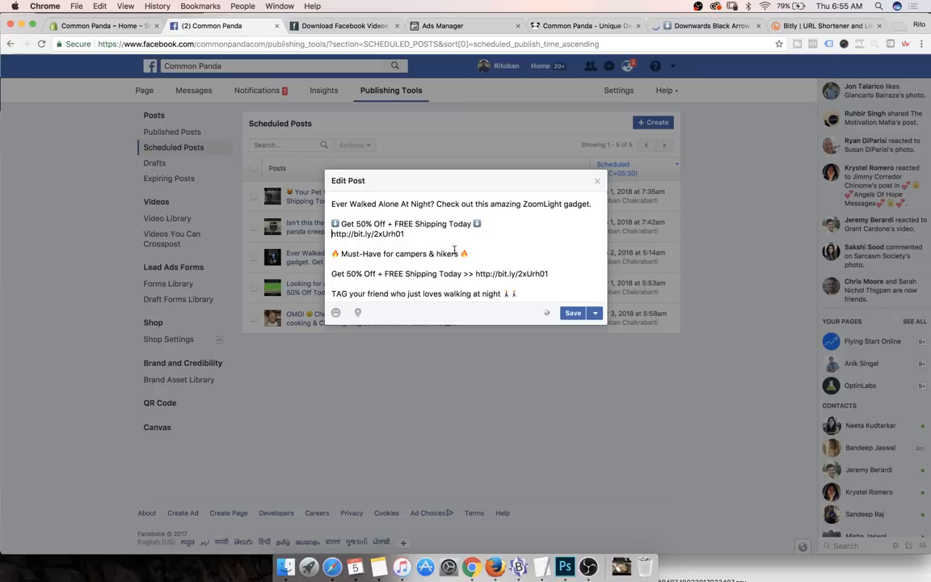
# Step: Surround the post's second "Get 50% Off + FREE Shipping Today" with down arrow emojis replacing the >>, put its link on a new line, and save
pyautogui.moveTo(474, 273); pyautogui.dragTo(464, 274)
pyautogui.press('BackSpace')
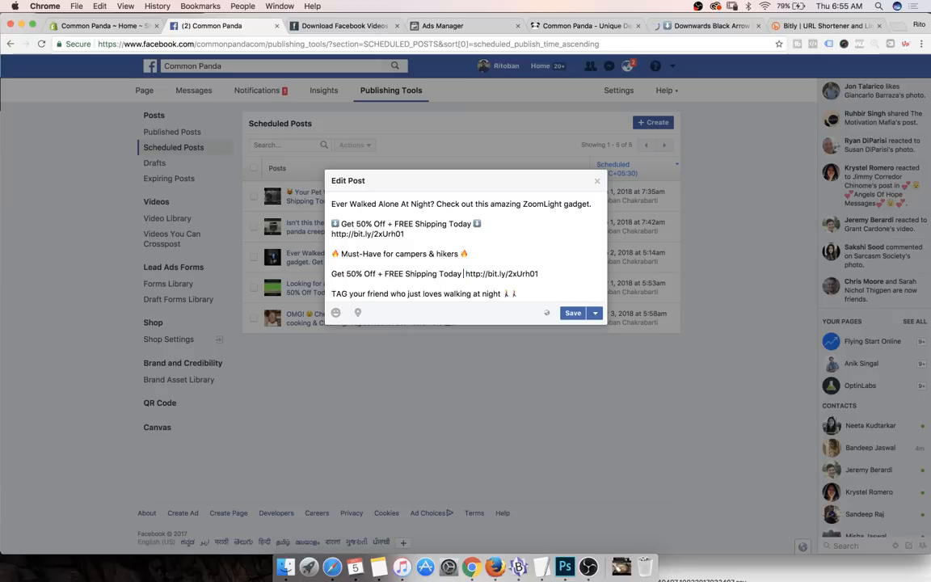
pyautogui.press('super+v')
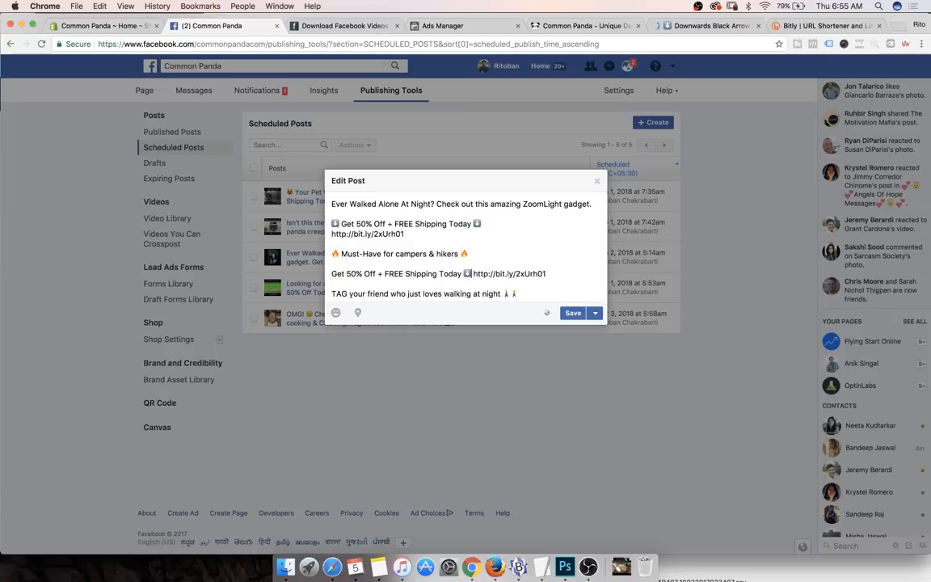
pyautogui.click(329, 274)
pyautogui.press('super+v')
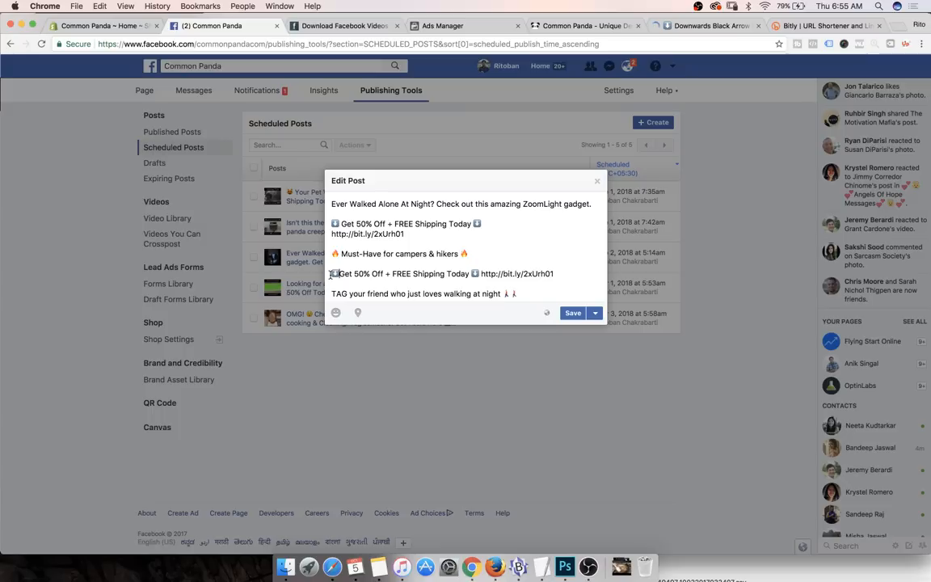
pyautogui.click(484, 273)
pyautogui.press('Return')
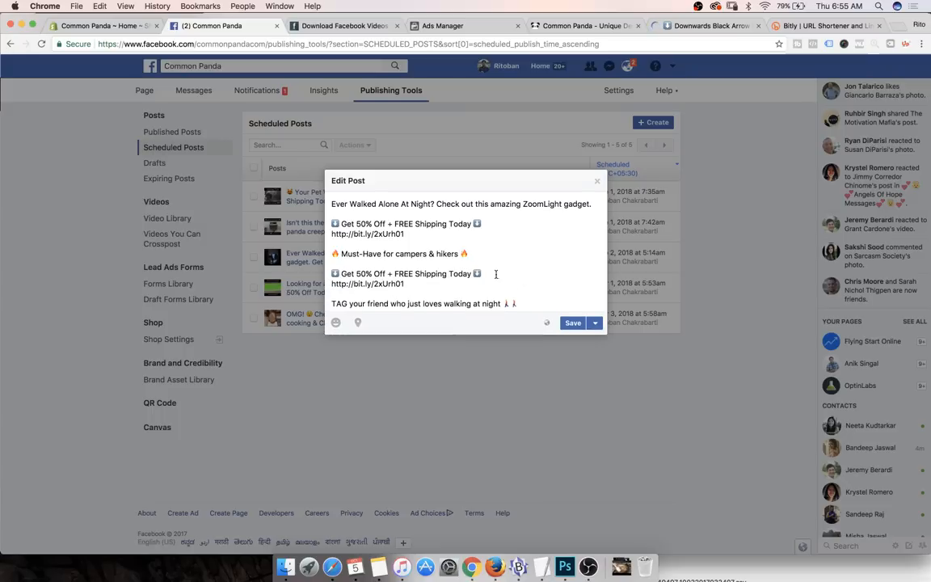
pyautogui.click(575, 324)
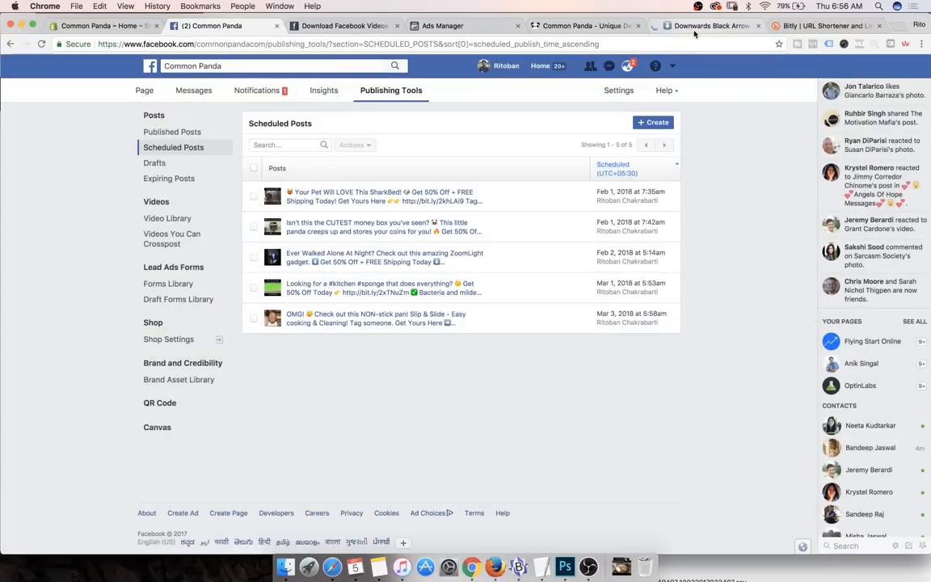
# Step: Refresh the ad in Ads Manager by switching its page post to the NON-stick pan one and back to the ZoomLight one, and save it
pyautogui.click(420, 30)
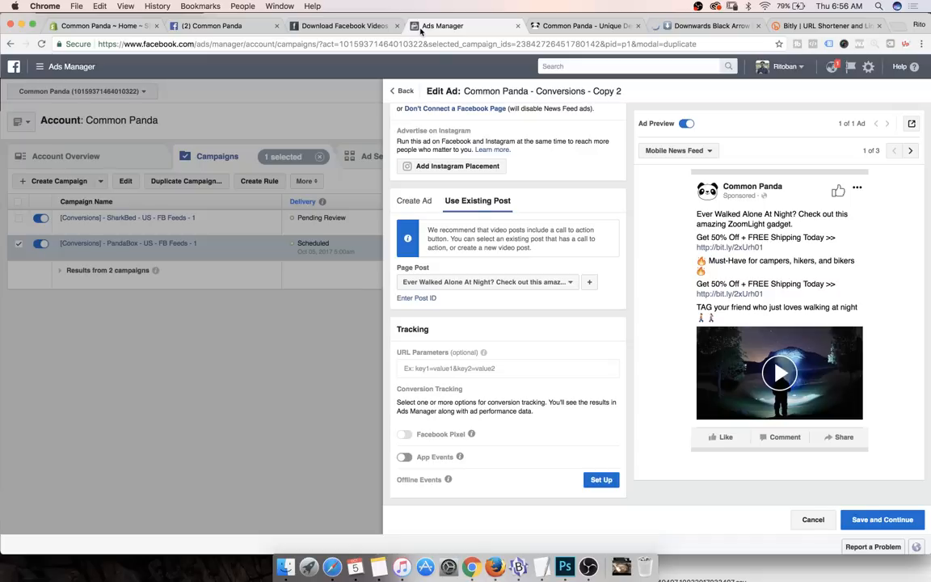
pyautogui.click(489, 282)
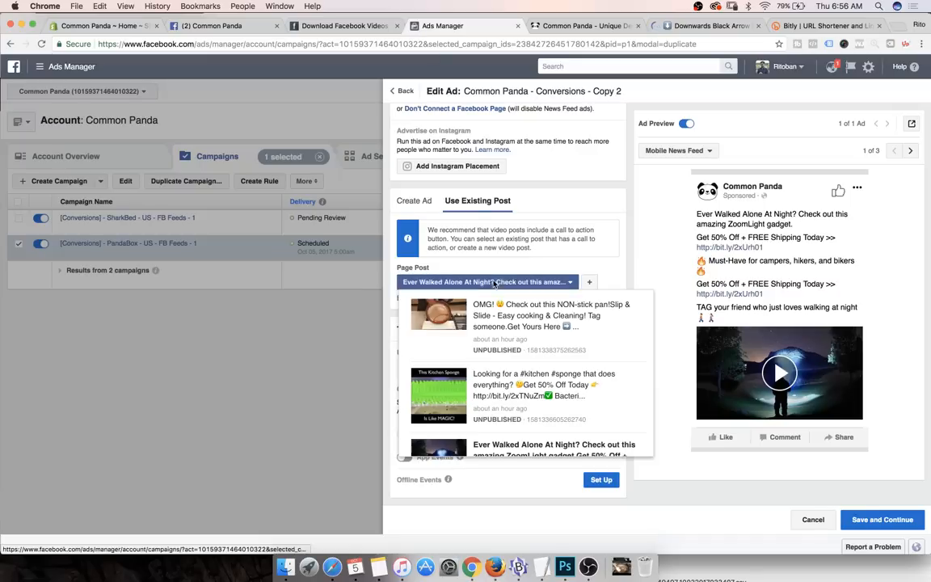
pyautogui.click(497, 340)
pyautogui.click(496, 285)
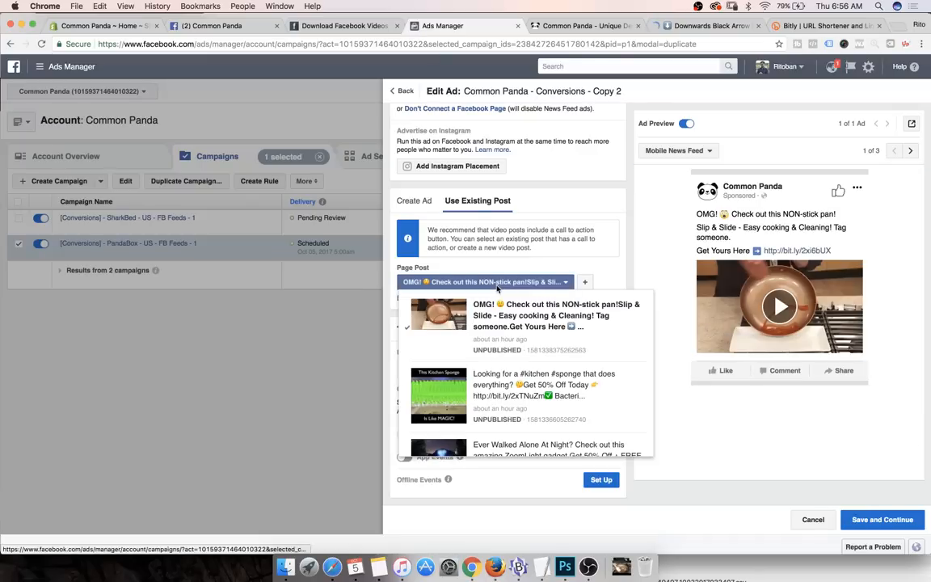
pyautogui.scroll(-2, 507, 386)
pyautogui.click(507, 377)
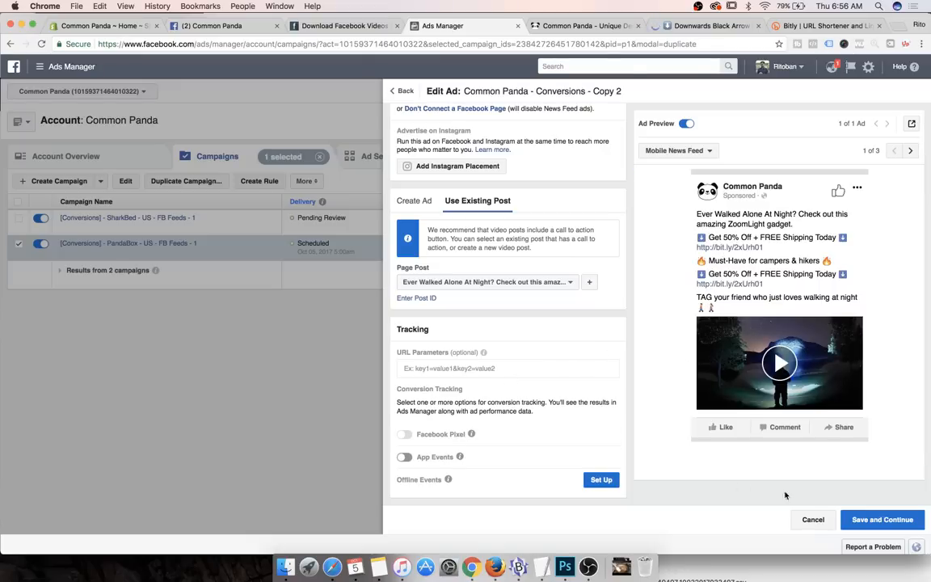
pyautogui.click(861, 524)
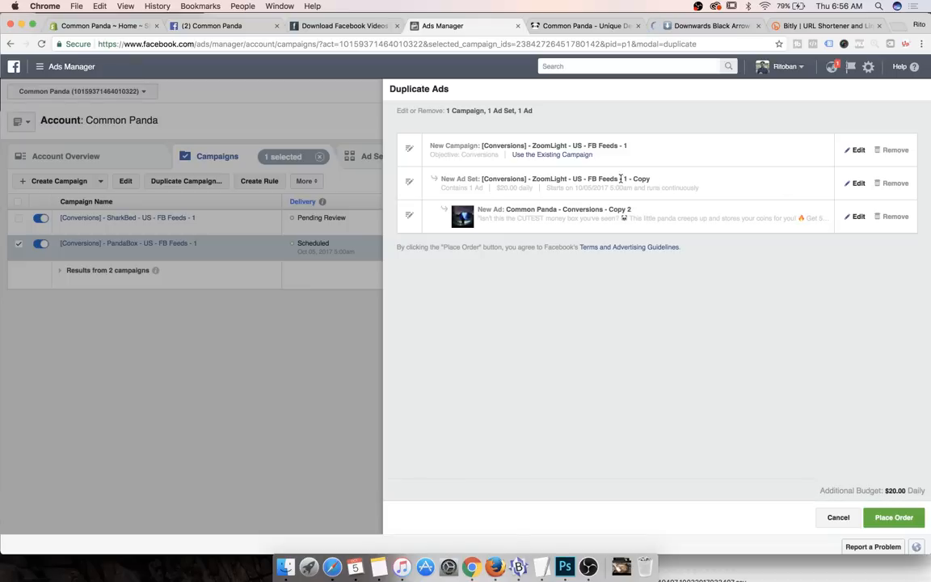
# Step: Rename the duplicated ad set to "[Conversions] - ZoomLight - US - FB Feeds - 1" and save it
pyautogui.moveTo(627, 179); pyautogui.dragTo(799, 174)
pyautogui.click(856, 184)
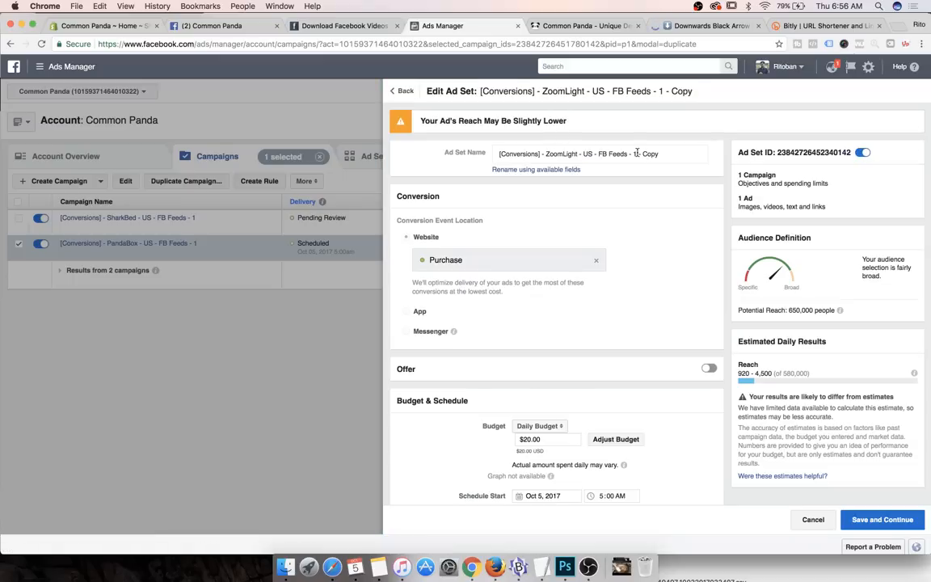
pyautogui.moveTo(637, 153); pyautogui.dragTo(660, 153)
pyautogui.press('BackSpace')
pyautogui.click(867, 526)
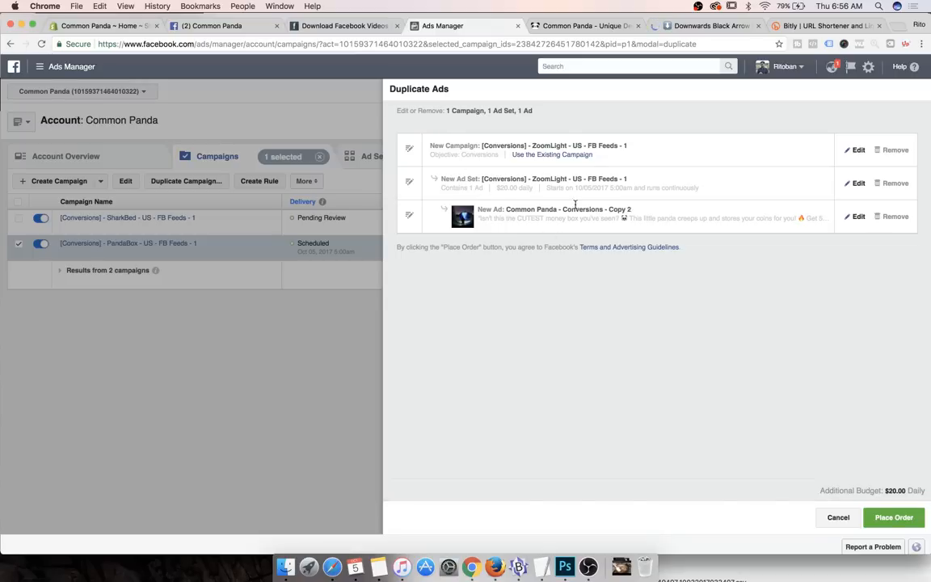
# Step: Check the duplicated ad's text, page post setting and preview in the ad editor, and return to the duplicate summary
pyautogui.moveTo(512, 207); pyautogui.dragTo(635, 211)
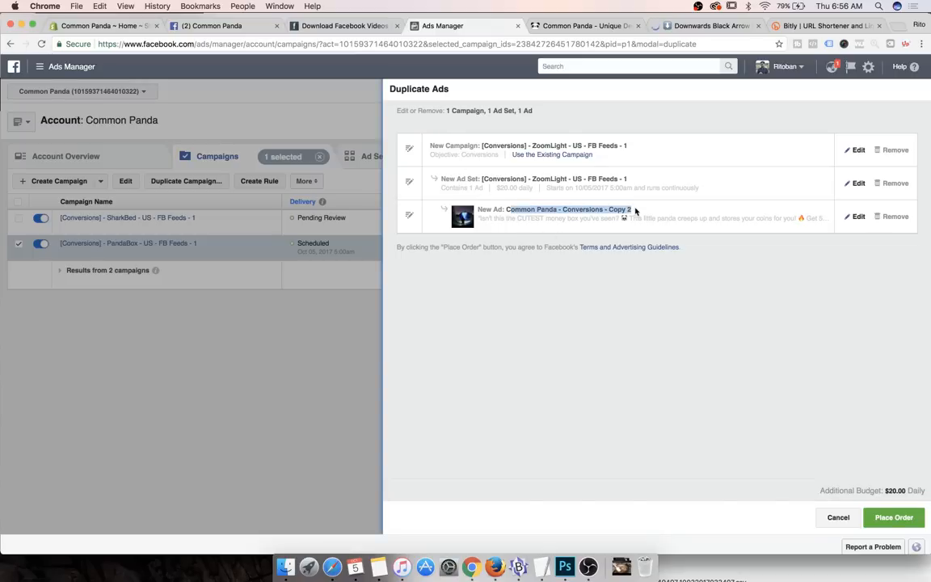
pyautogui.click(754, 333)
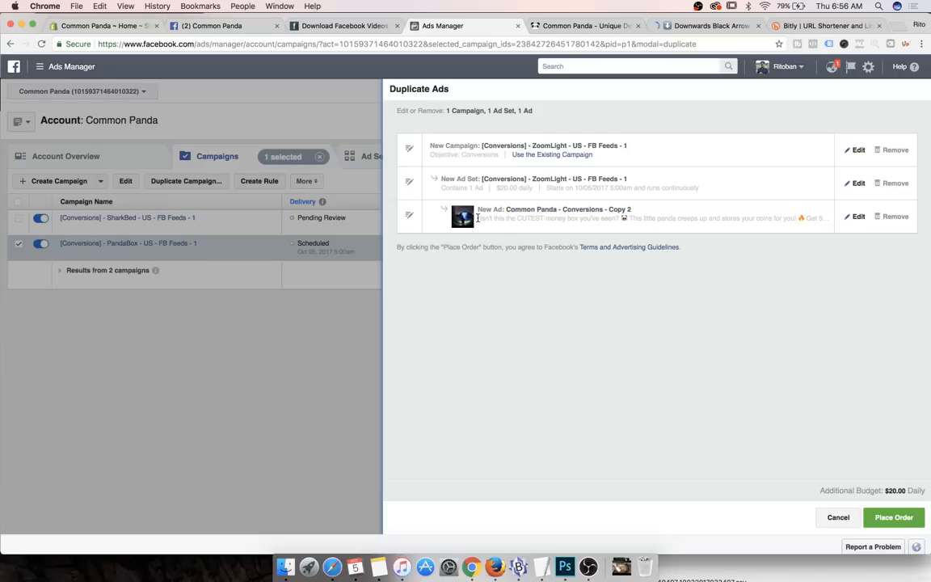
pyautogui.moveTo(477, 217); pyautogui.dragTo(647, 218)
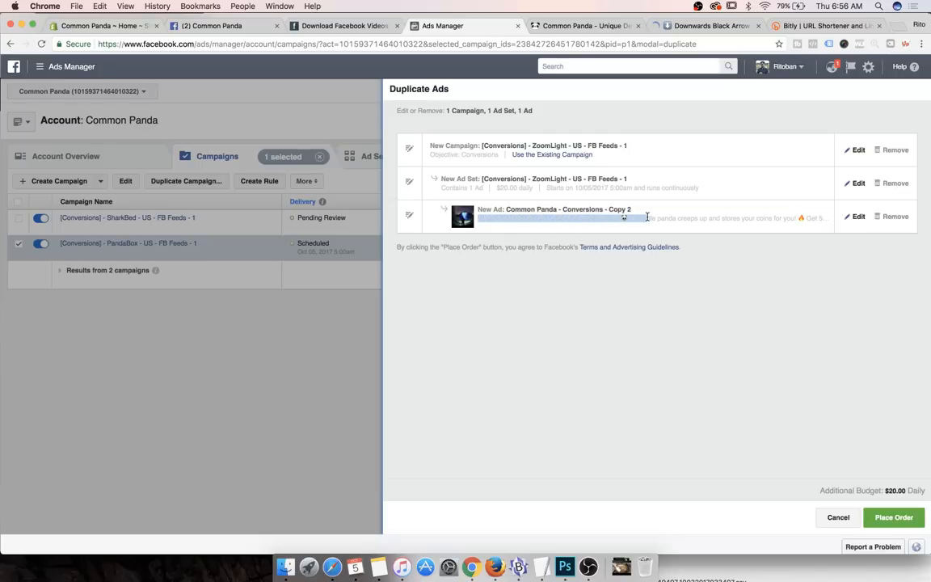
pyautogui.click(857, 217)
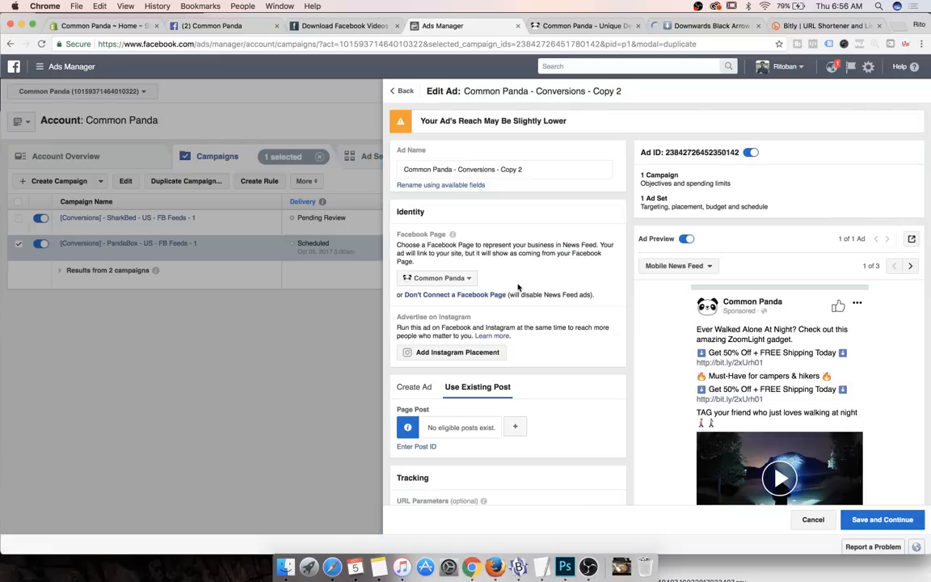
pyautogui.scroll(-5, 518, 287)
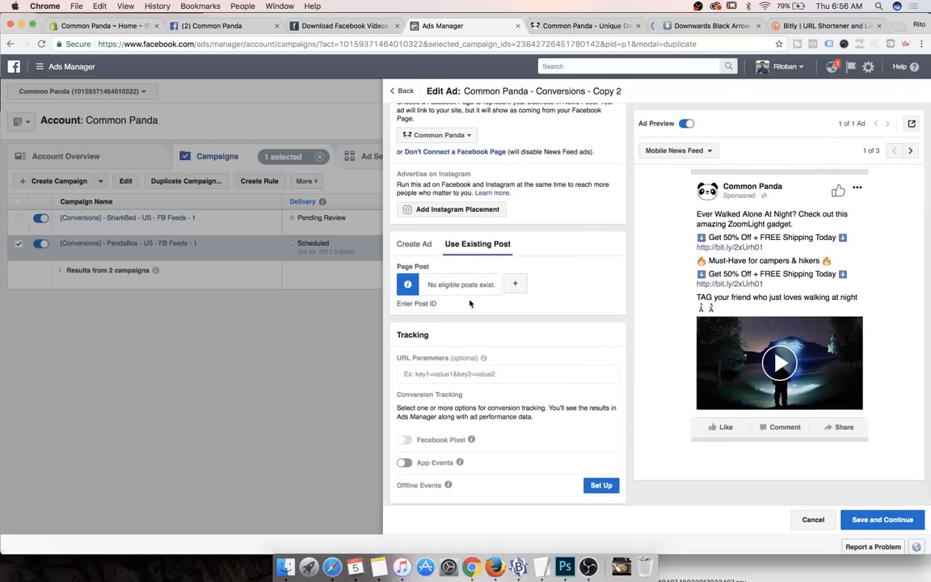
pyautogui.scroll(-2, 499, 355)
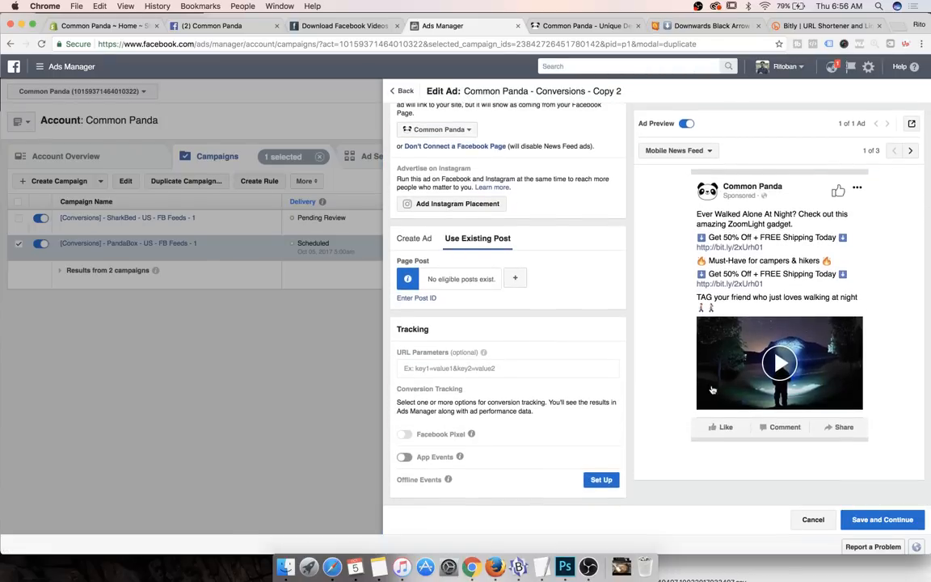
pyautogui.click(883, 519)
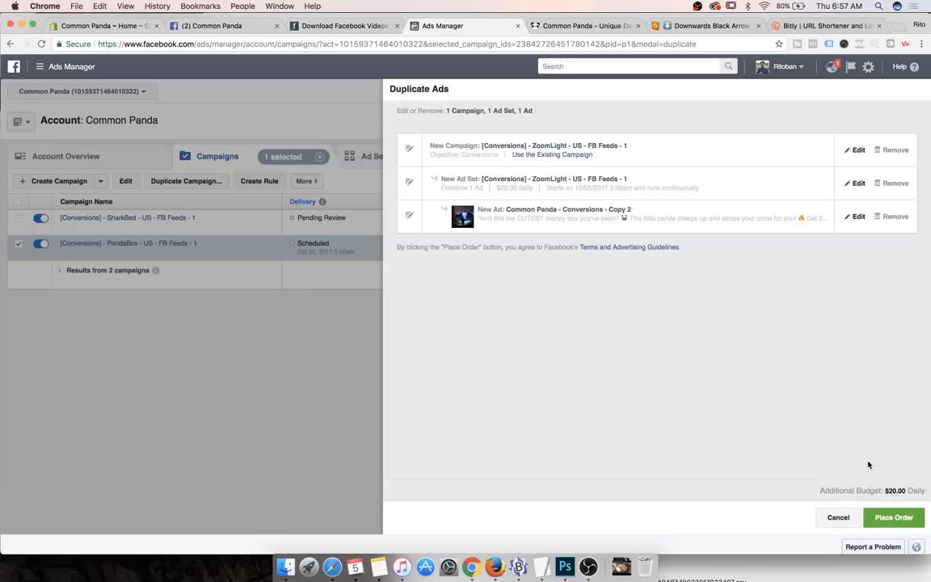
# Step: Place the order for the ZoomLight campaign, check the owner ID message, and submit the order again
pyautogui.click(893, 517)
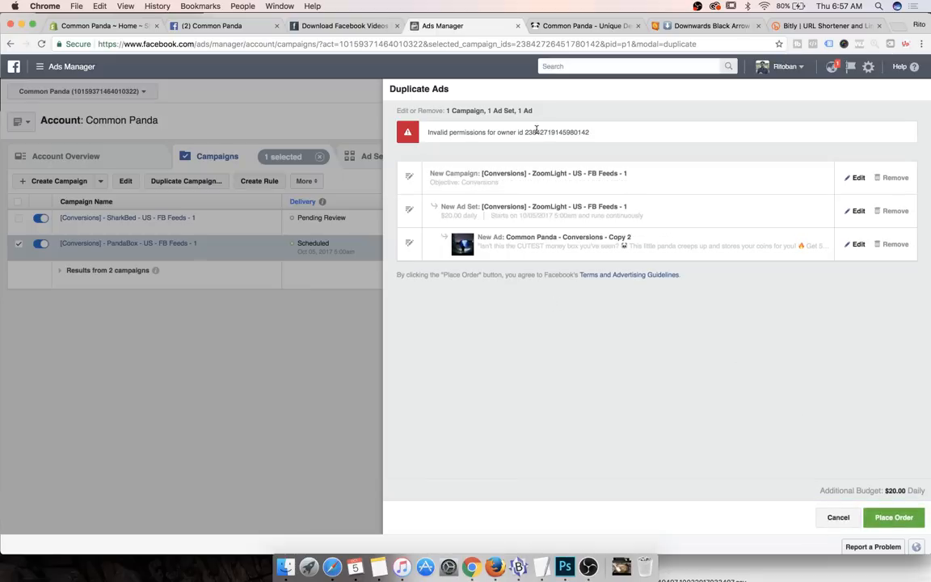
pyautogui.moveTo(524, 131); pyautogui.dragTo(597, 135)
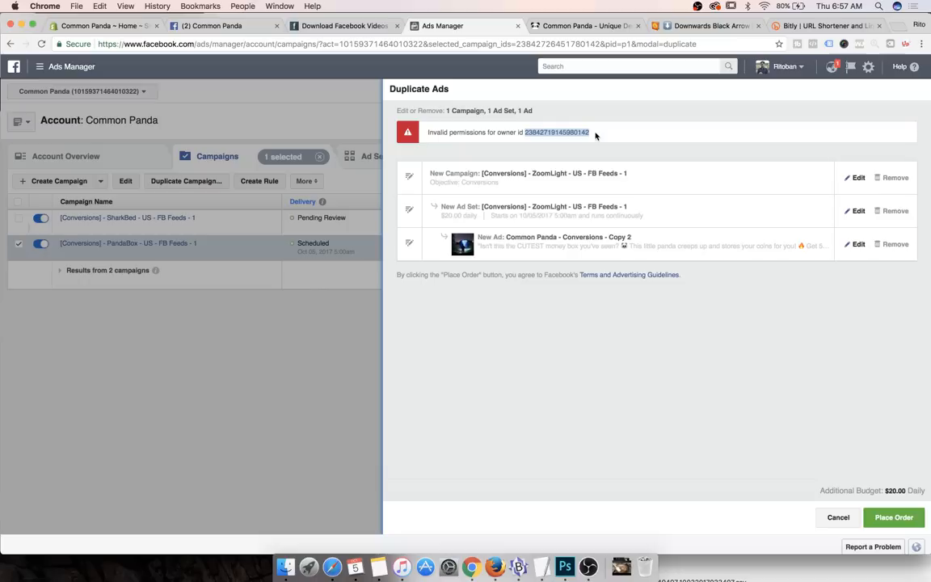
pyautogui.click(891, 517)
pyautogui.click(219, 29)
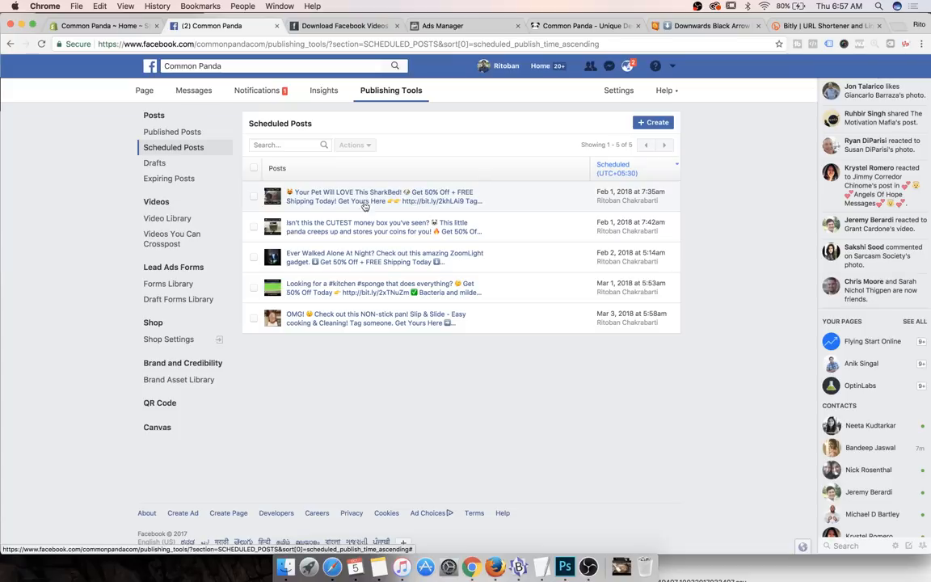
pyautogui.click(587, 569)
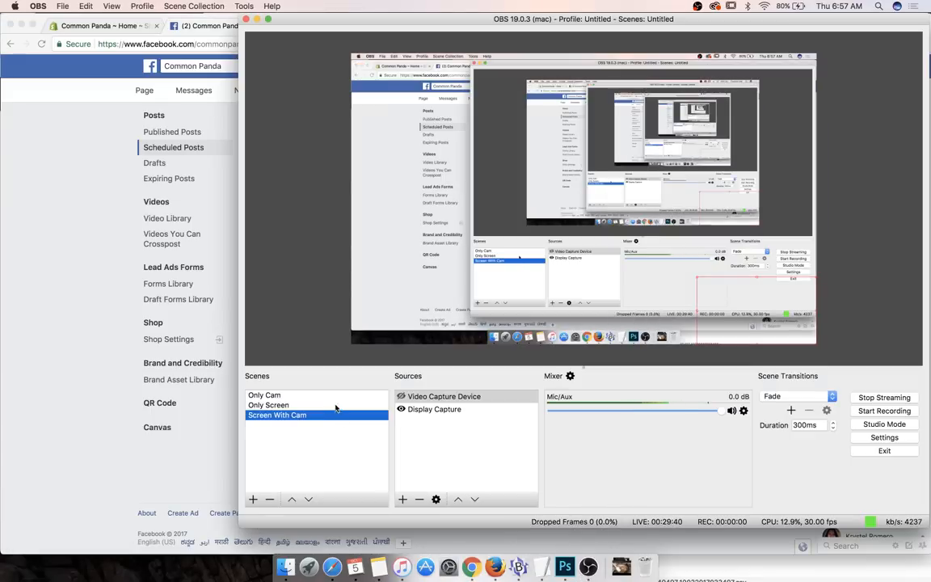